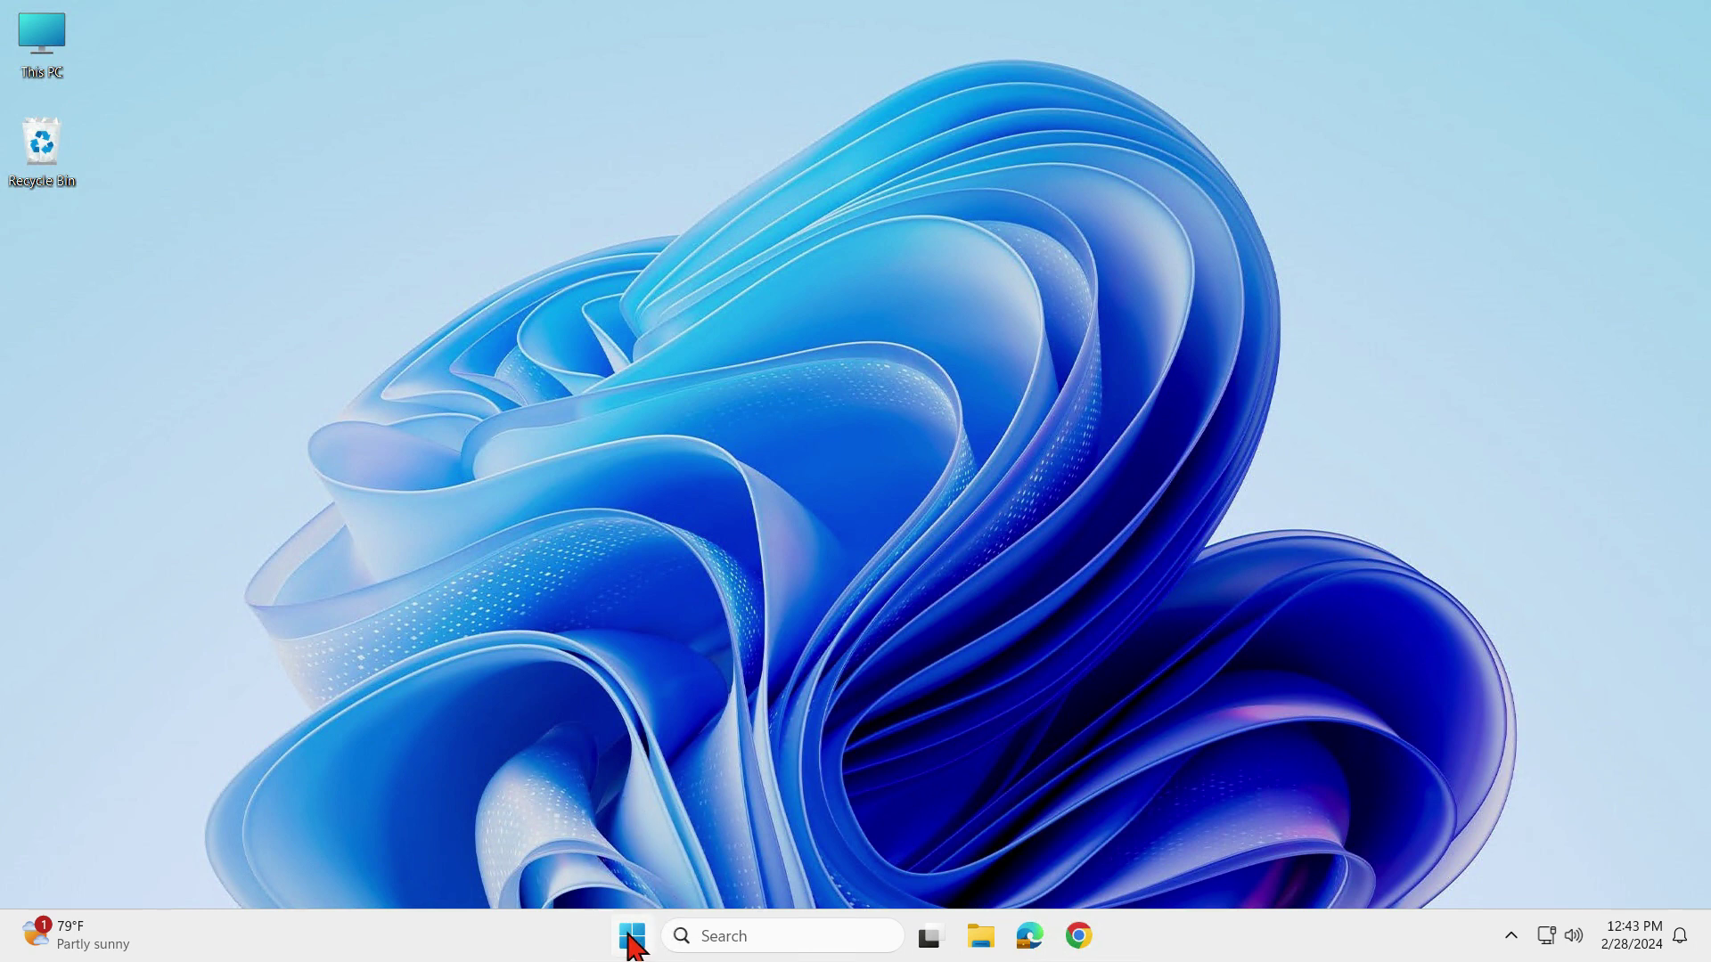
Launch Word from the Windows 11 Start menu and create a new blank document
{"action": "left_click", "coordinate": [630, 937]}
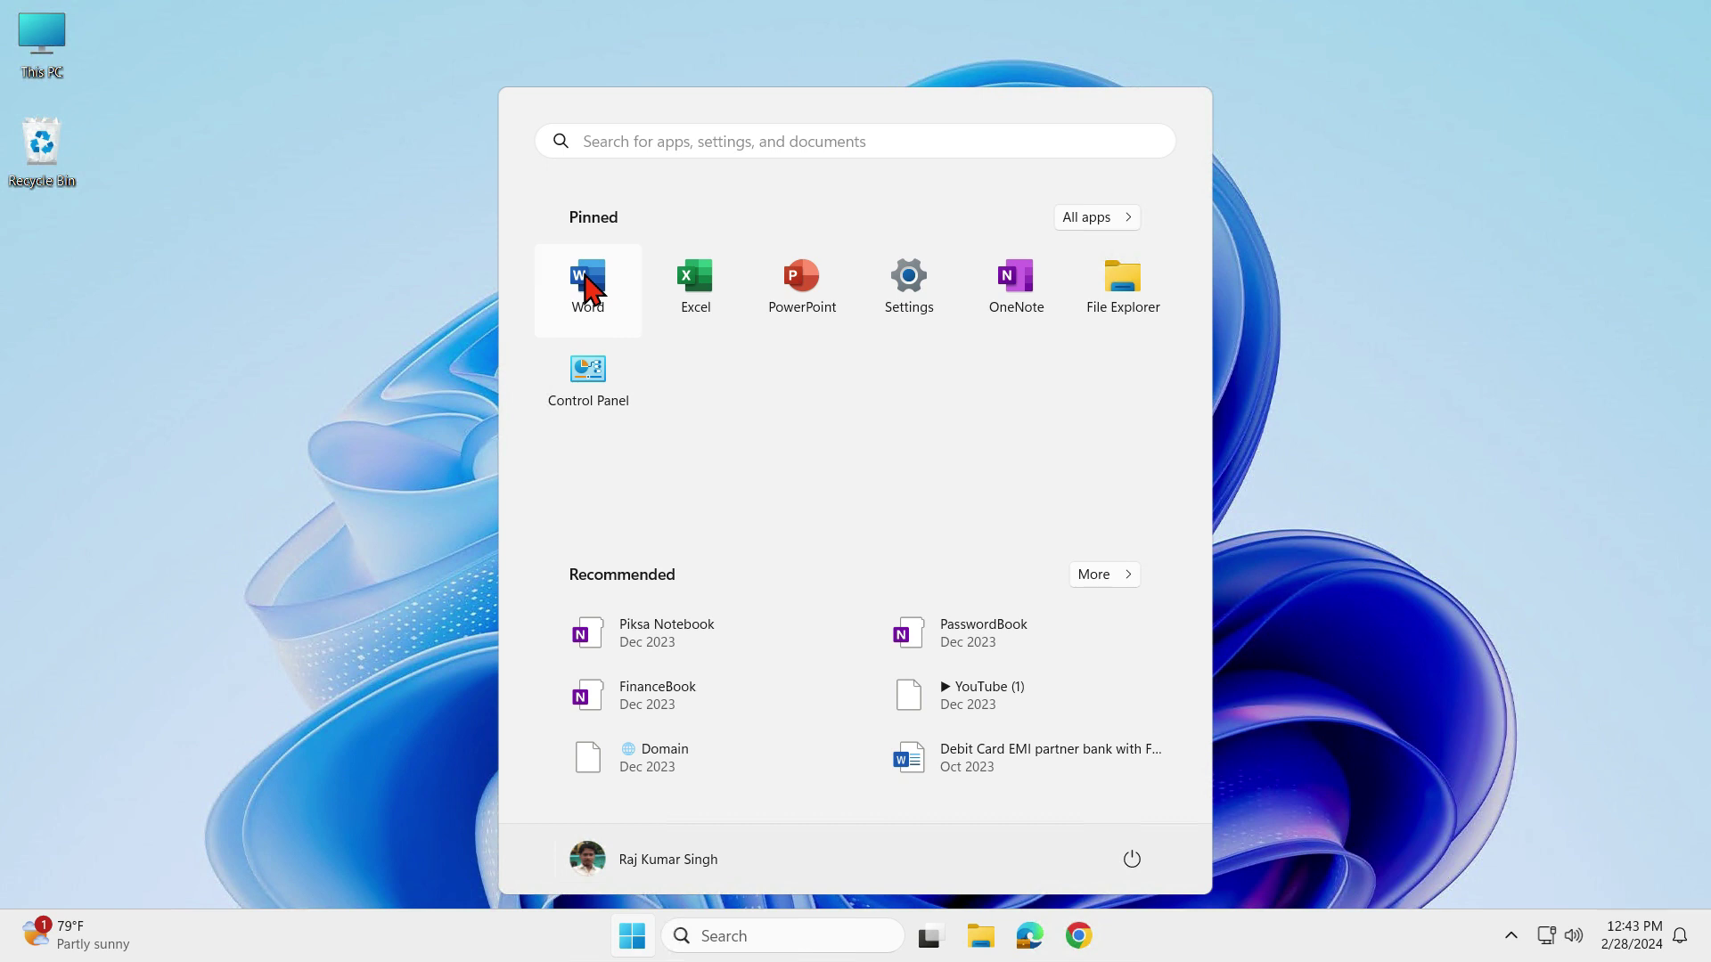
{"action": "left_click", "coordinate": [588, 290]}
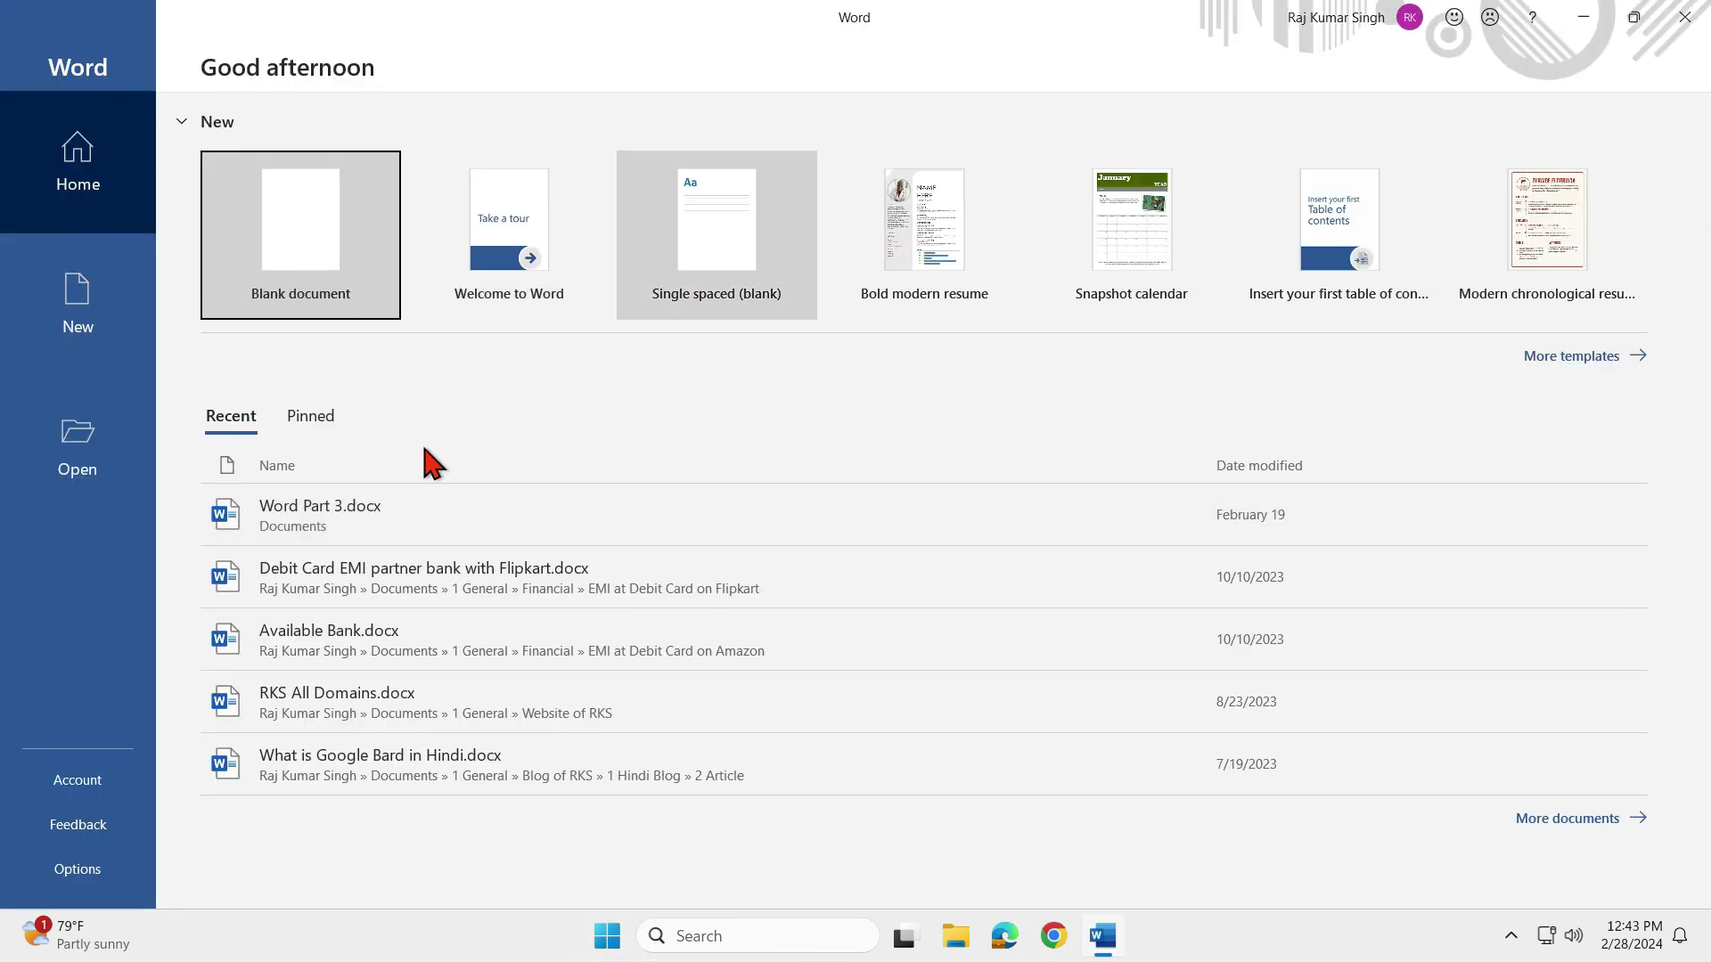
{"action": "left_click", "coordinate": [304, 244]}
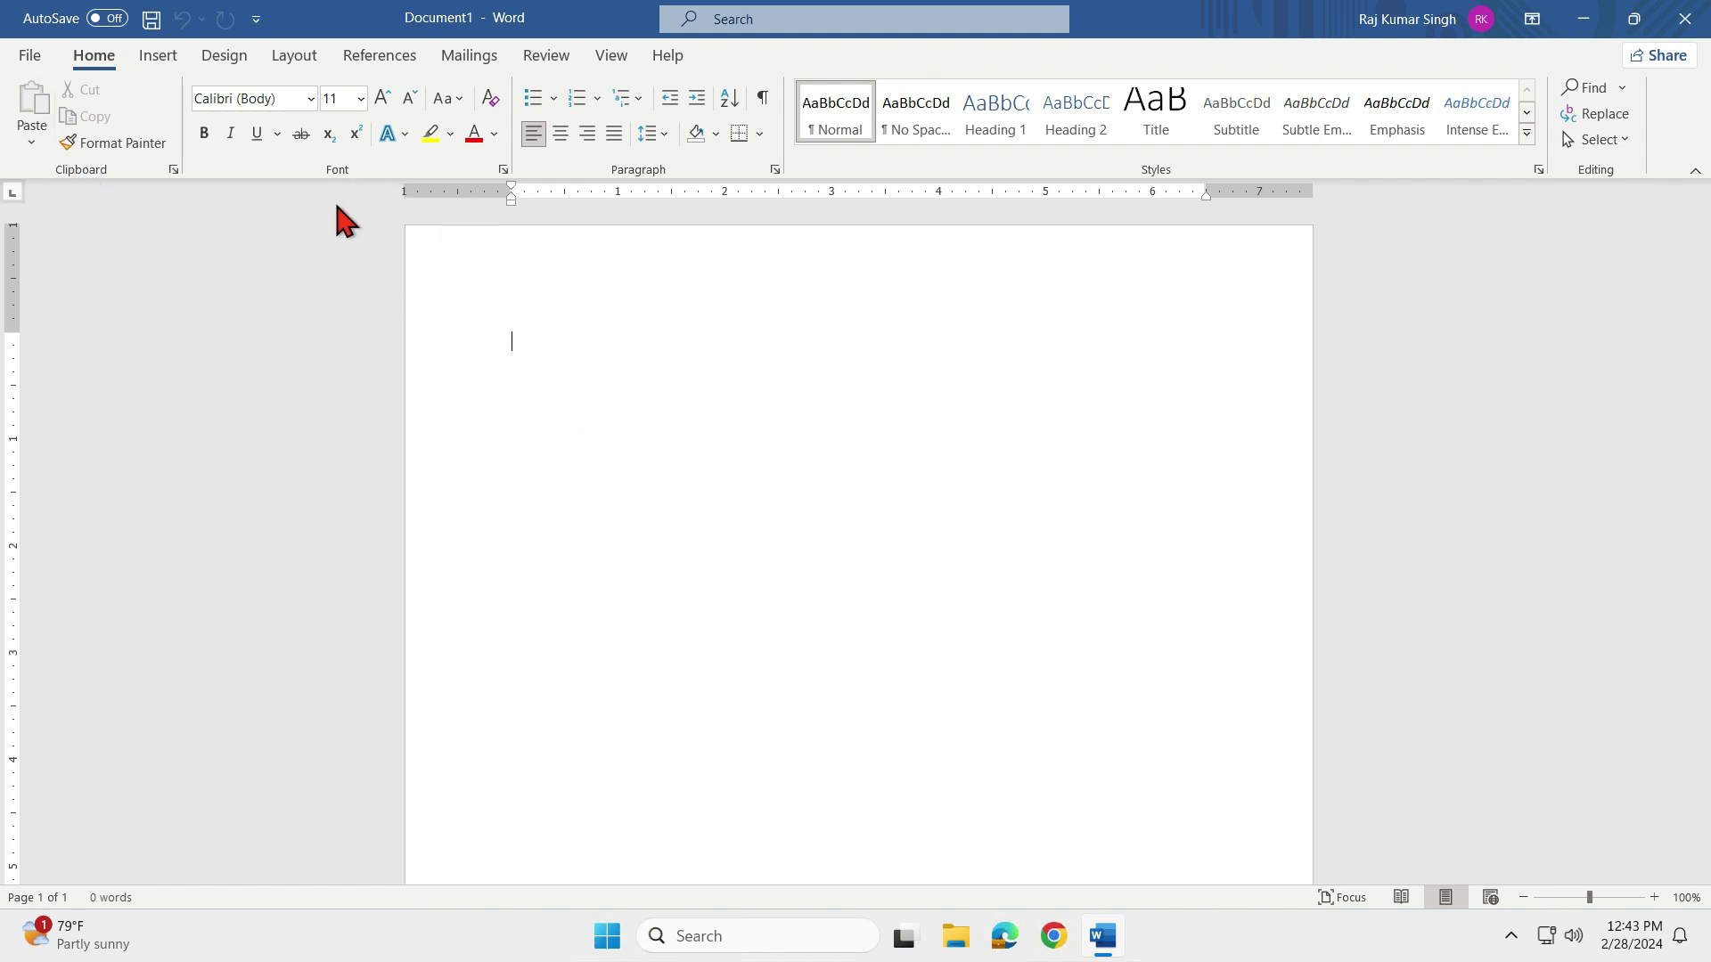
Look over the Paste options, then return to the blank page and continue the =rand formula
{"action": "left_click", "coordinate": [31, 140]}
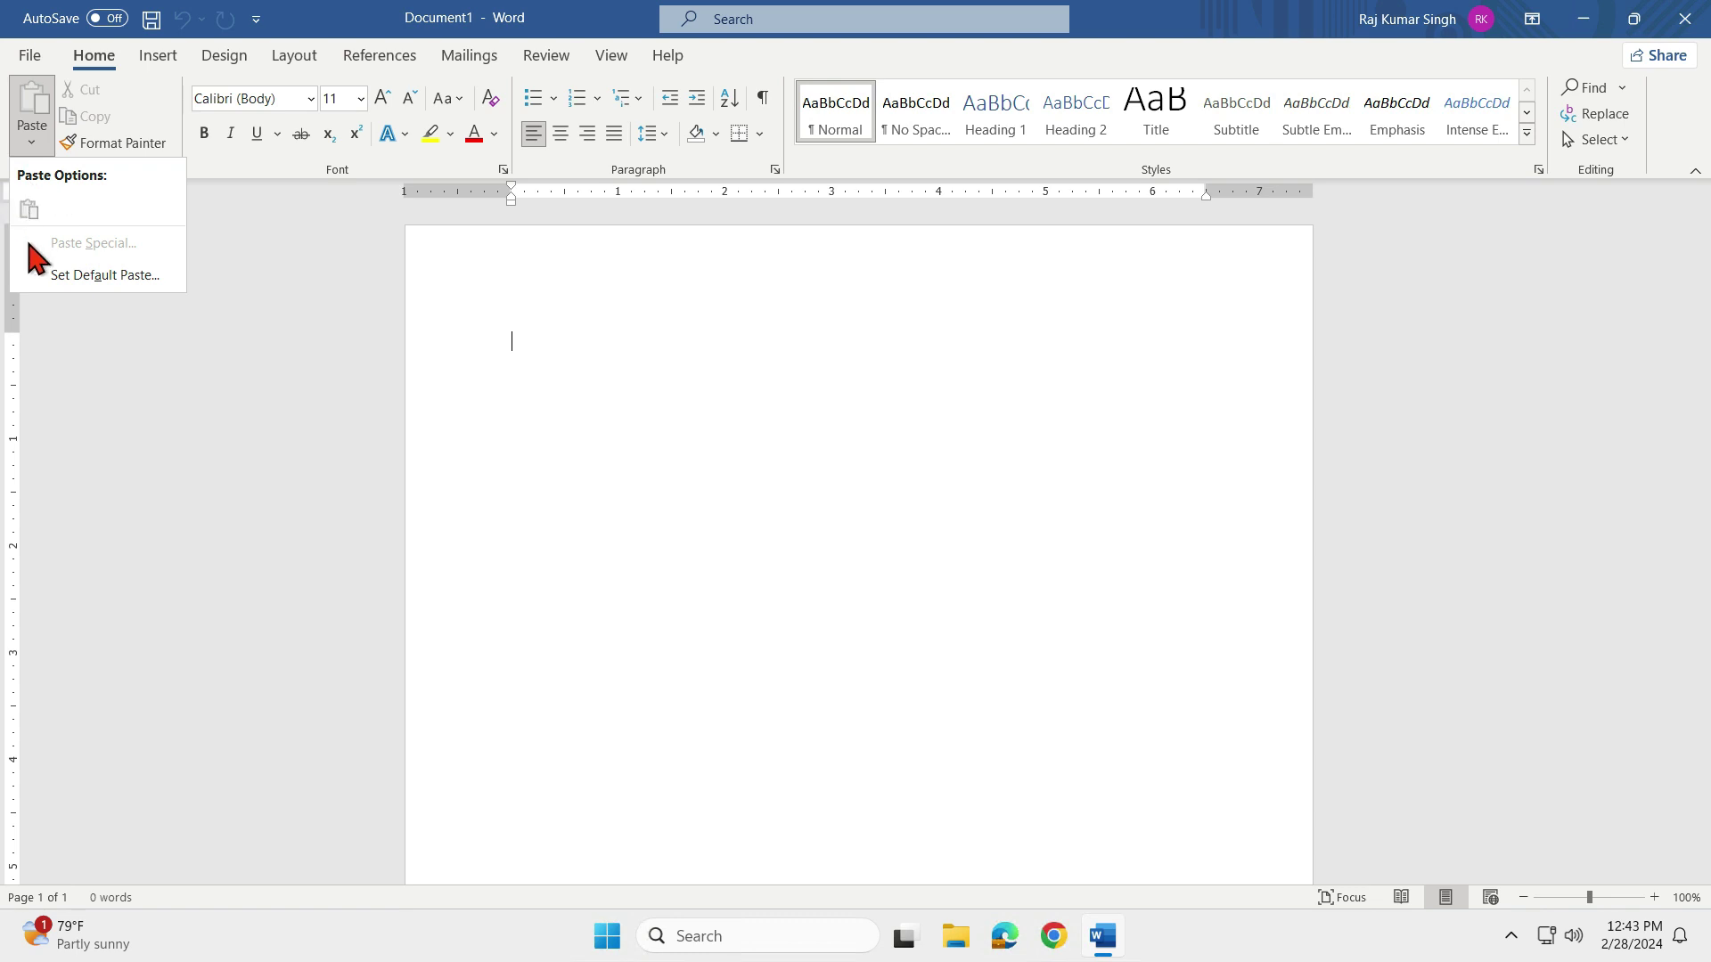
{"action": "key", "text": "Escape"}
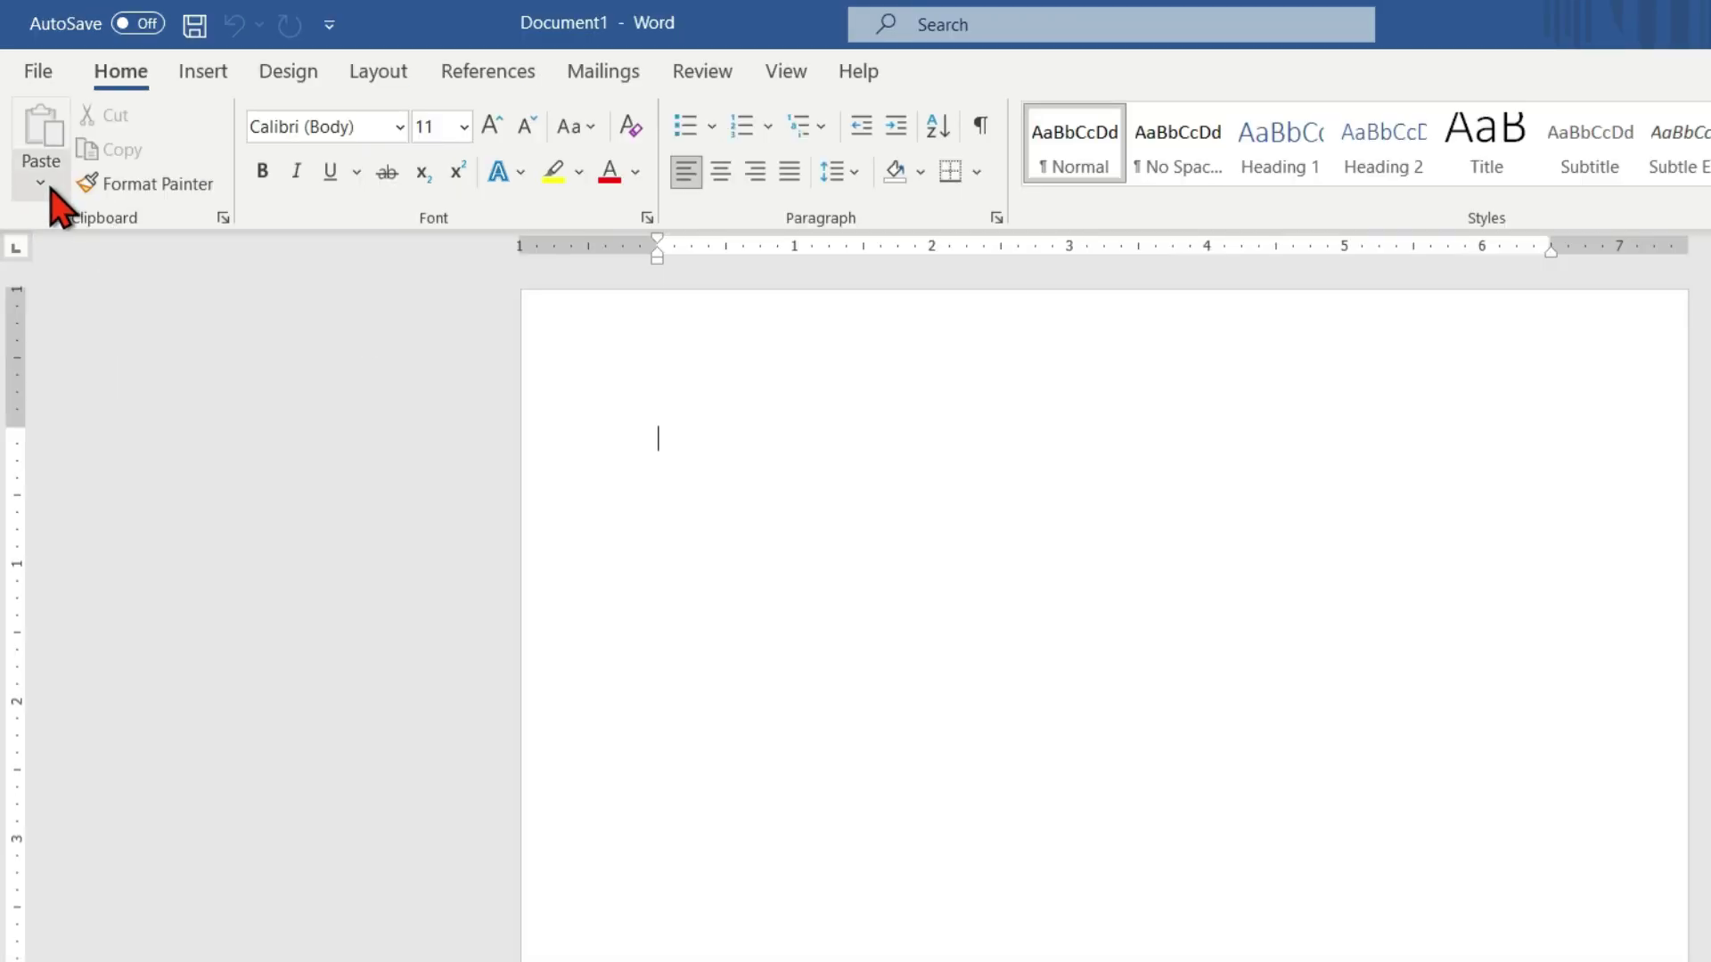
{"action": "left_click", "coordinate": [42, 184]}
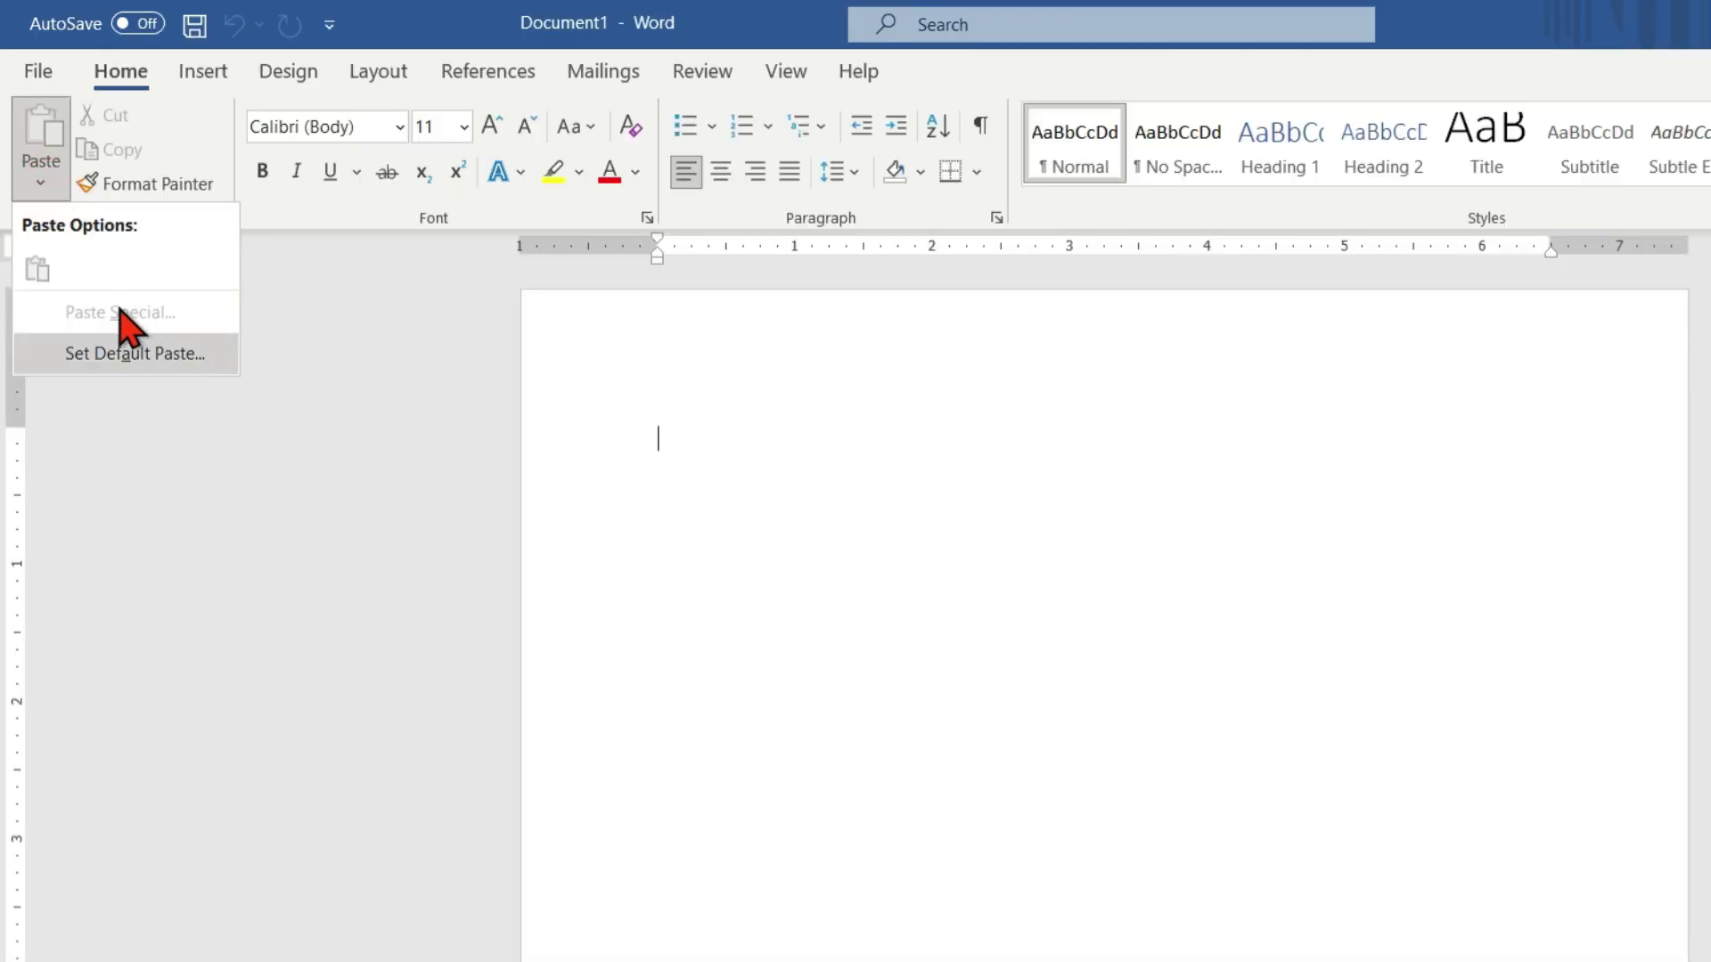
{"action": "left_click", "coordinate": [718, 460]}
{"action": "left_click", "coordinate": [710, 450]}
{"action": "type", "text": "=rand"}
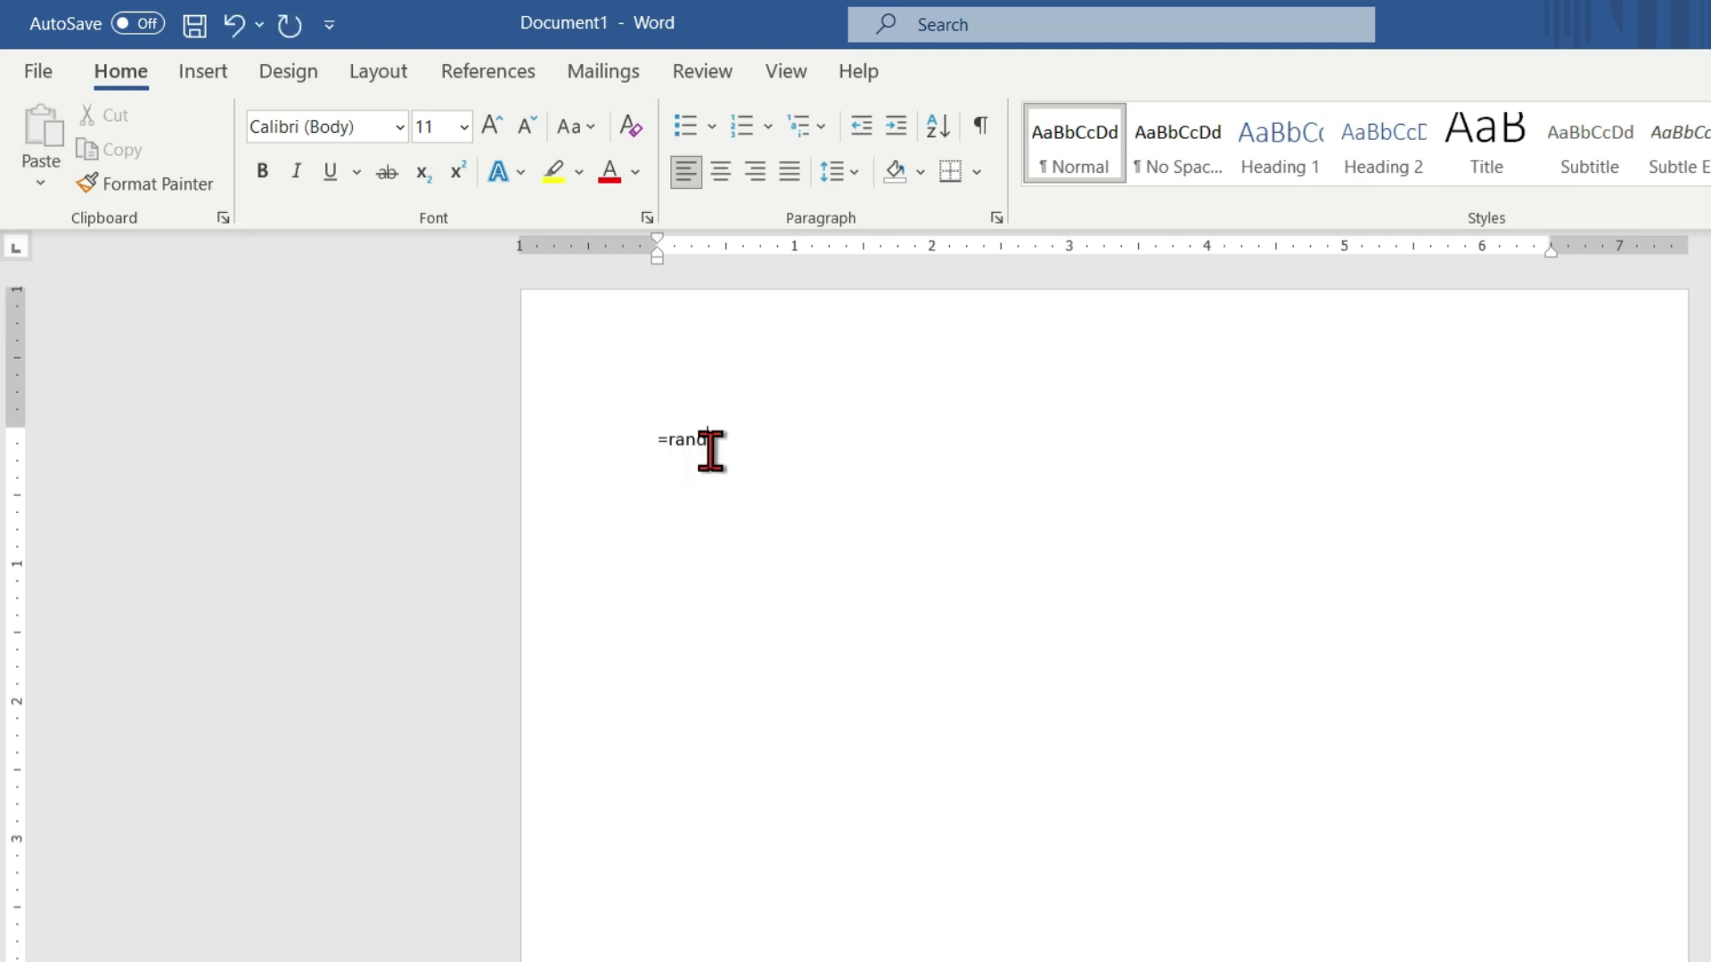
{"action": "type", "text": "("}
{"action": "type", "text": ")"}
Generate the =rand sample paragraph, then select and copy it
{"action": "key", "text": "Return"}
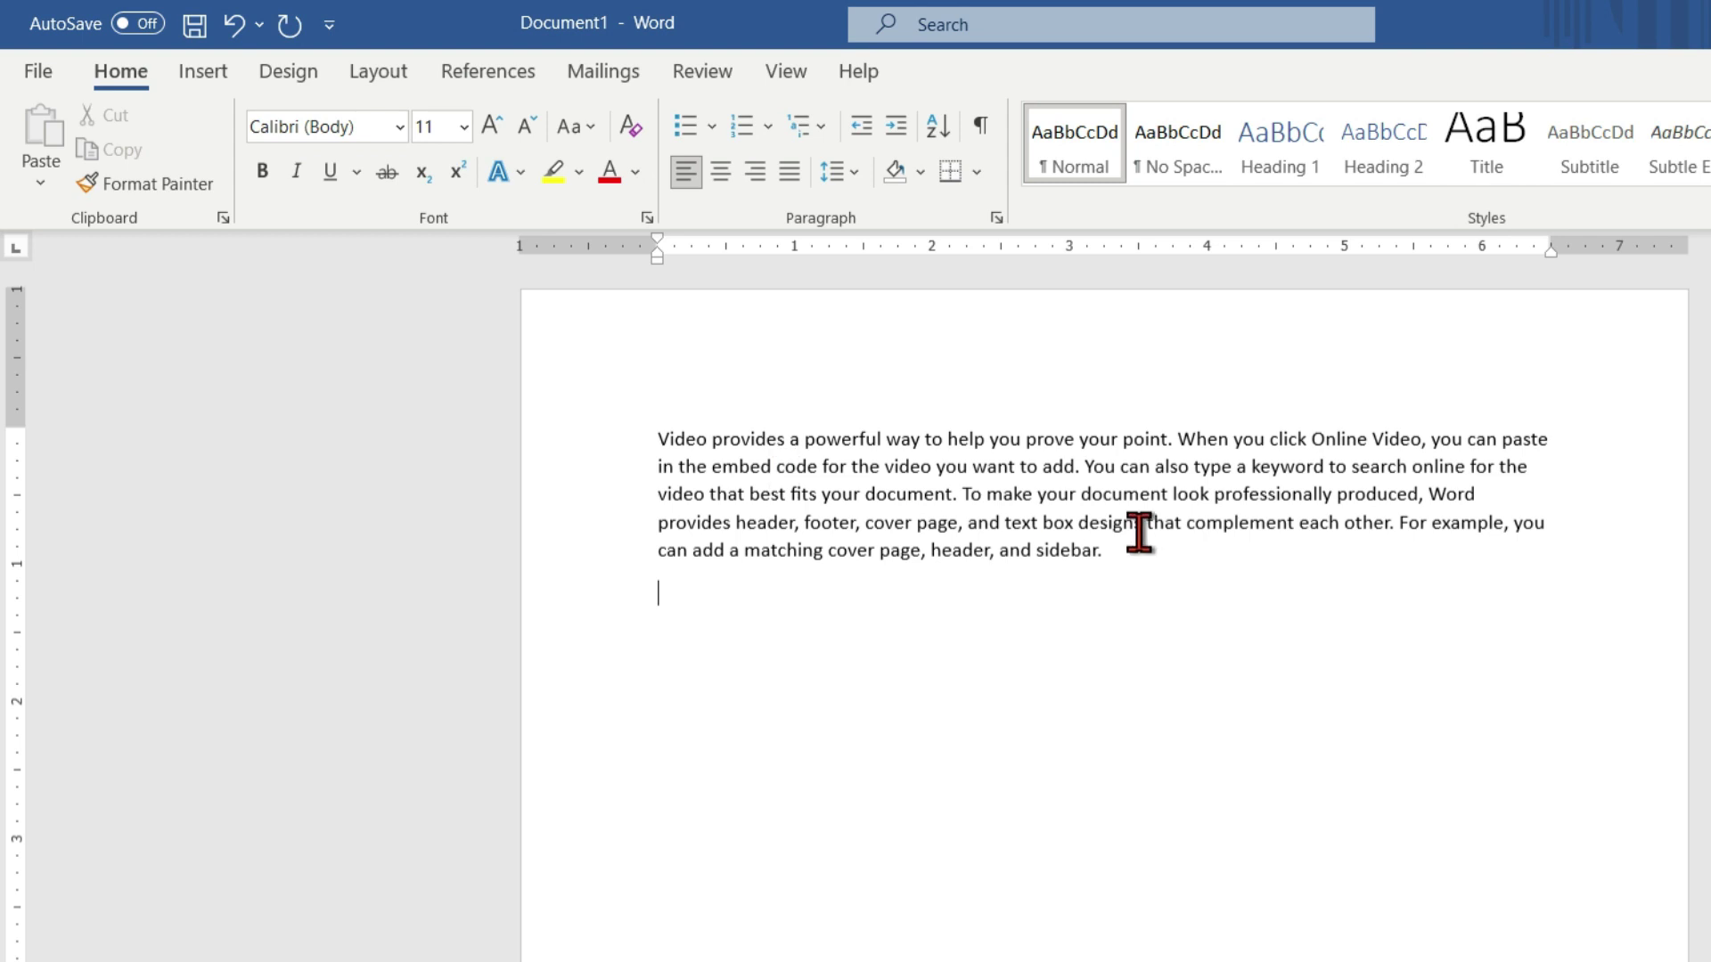
{"action": "left_click_drag", "start_coordinate": [1131, 558], "coordinate": [660, 444]}
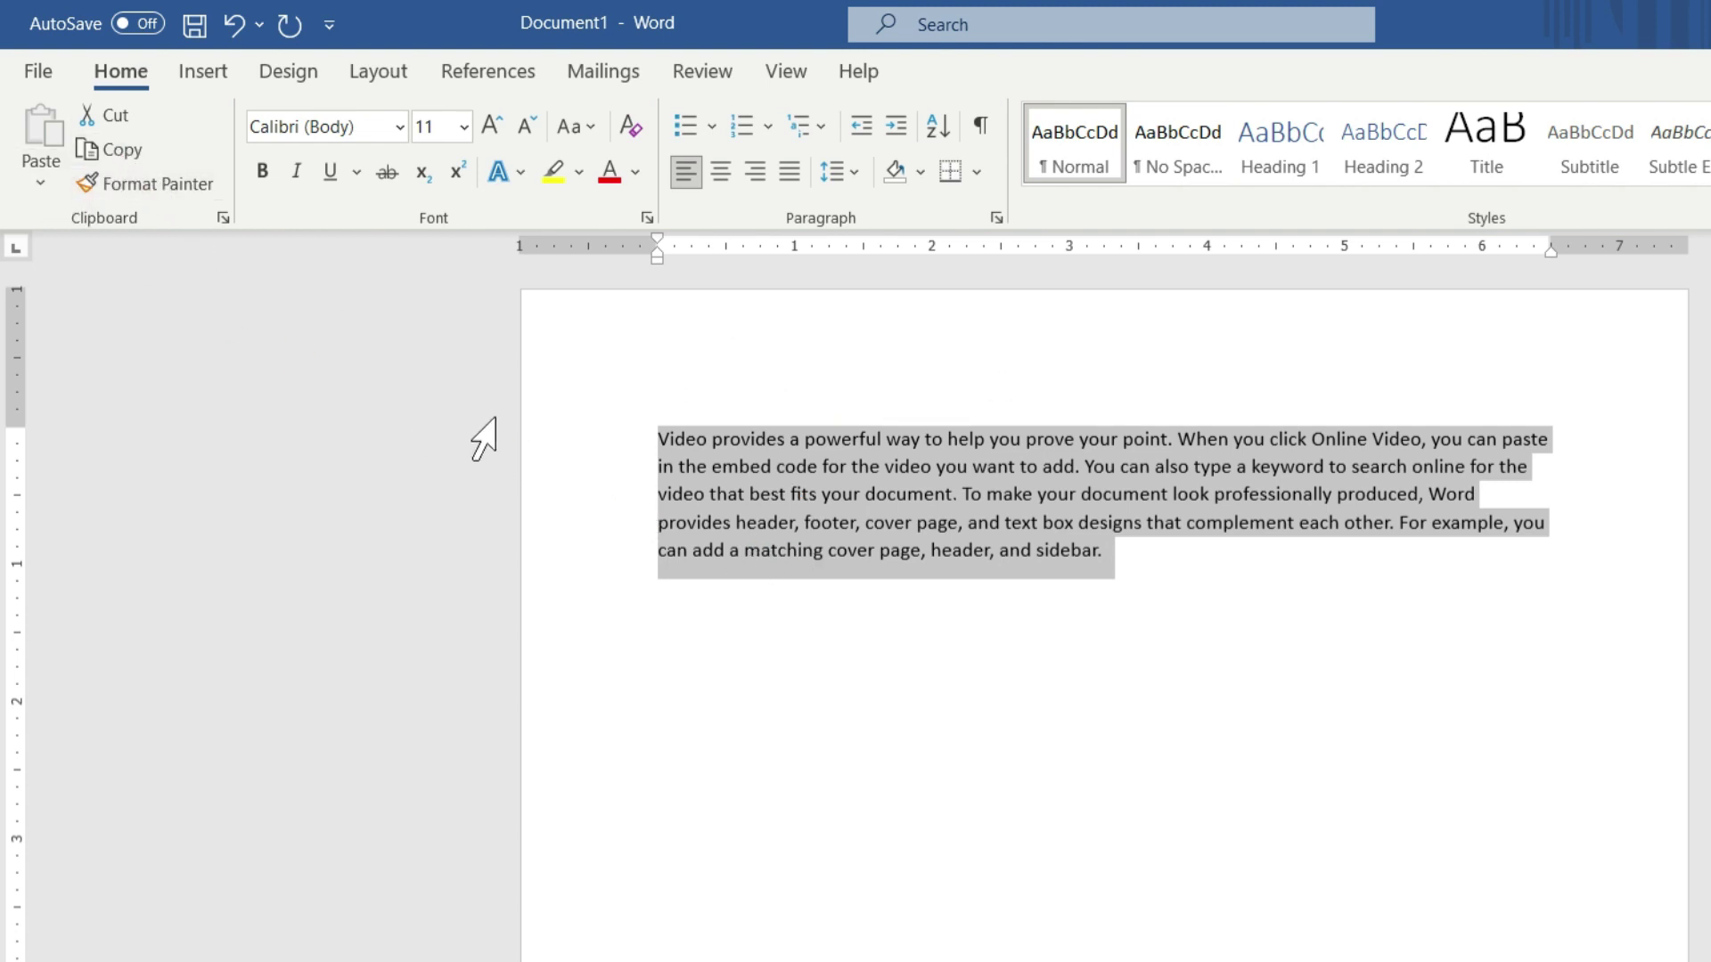
{"action": "key", "text": "ctrl+c"}
Add an empty line below the paragraph and show the Paste options
{"action": "left_click", "coordinate": [1199, 585]}
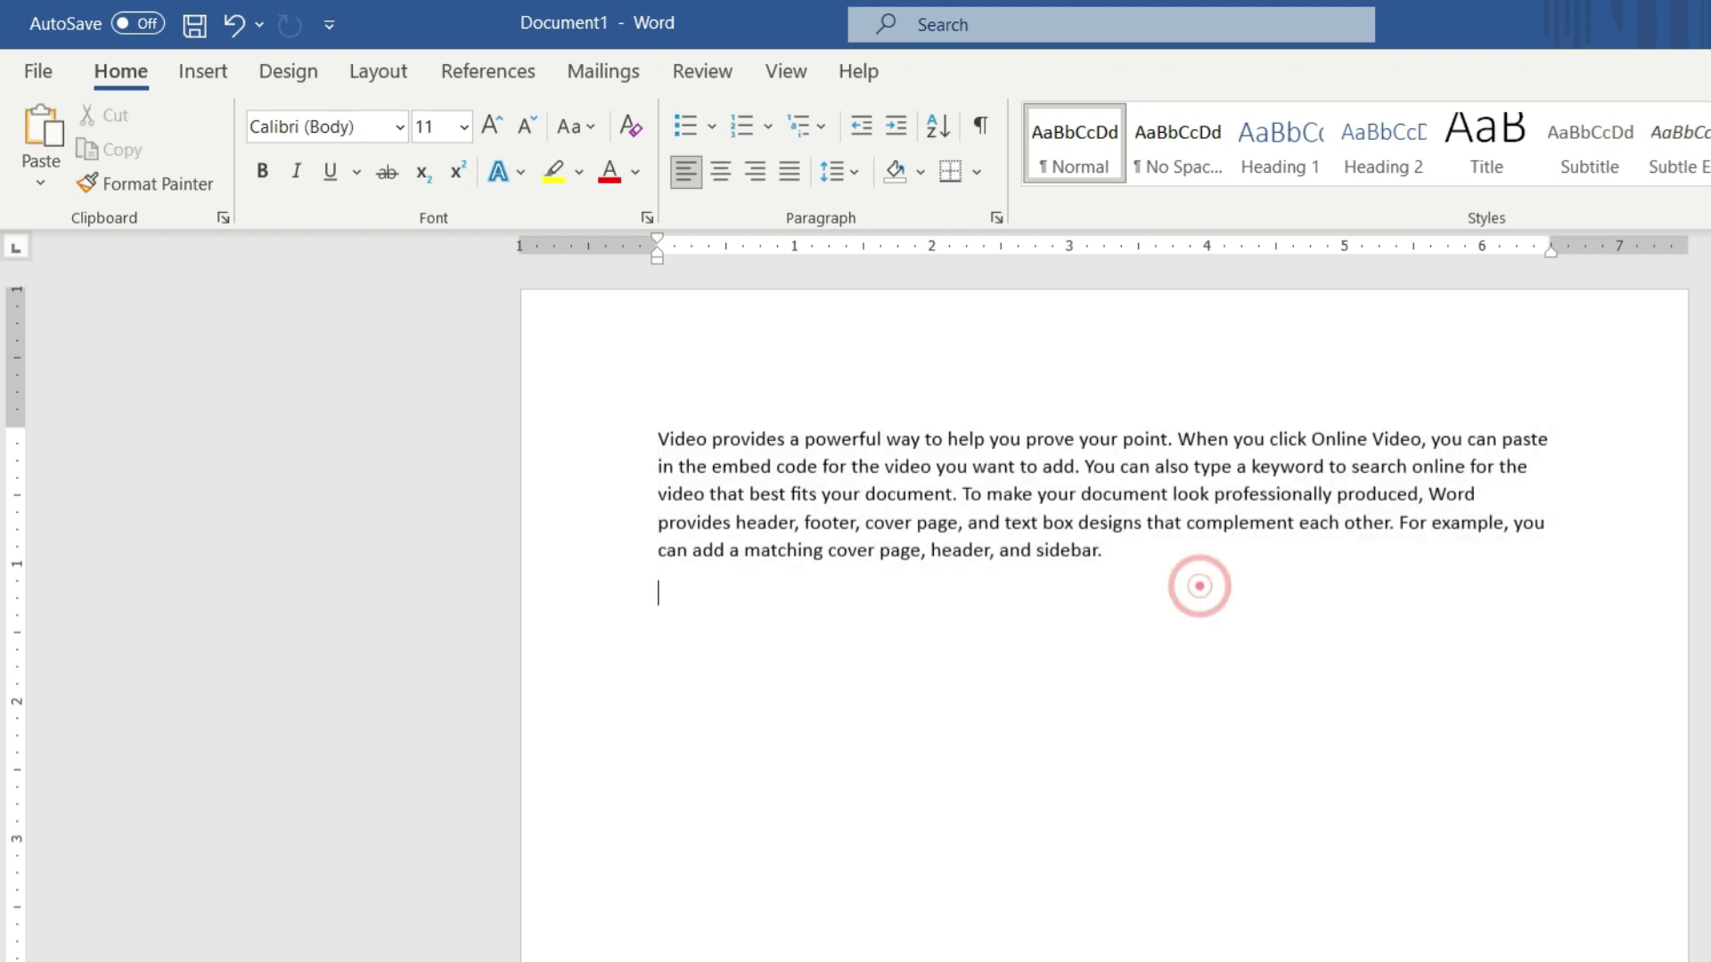
{"action": "key", "text": "Return"}
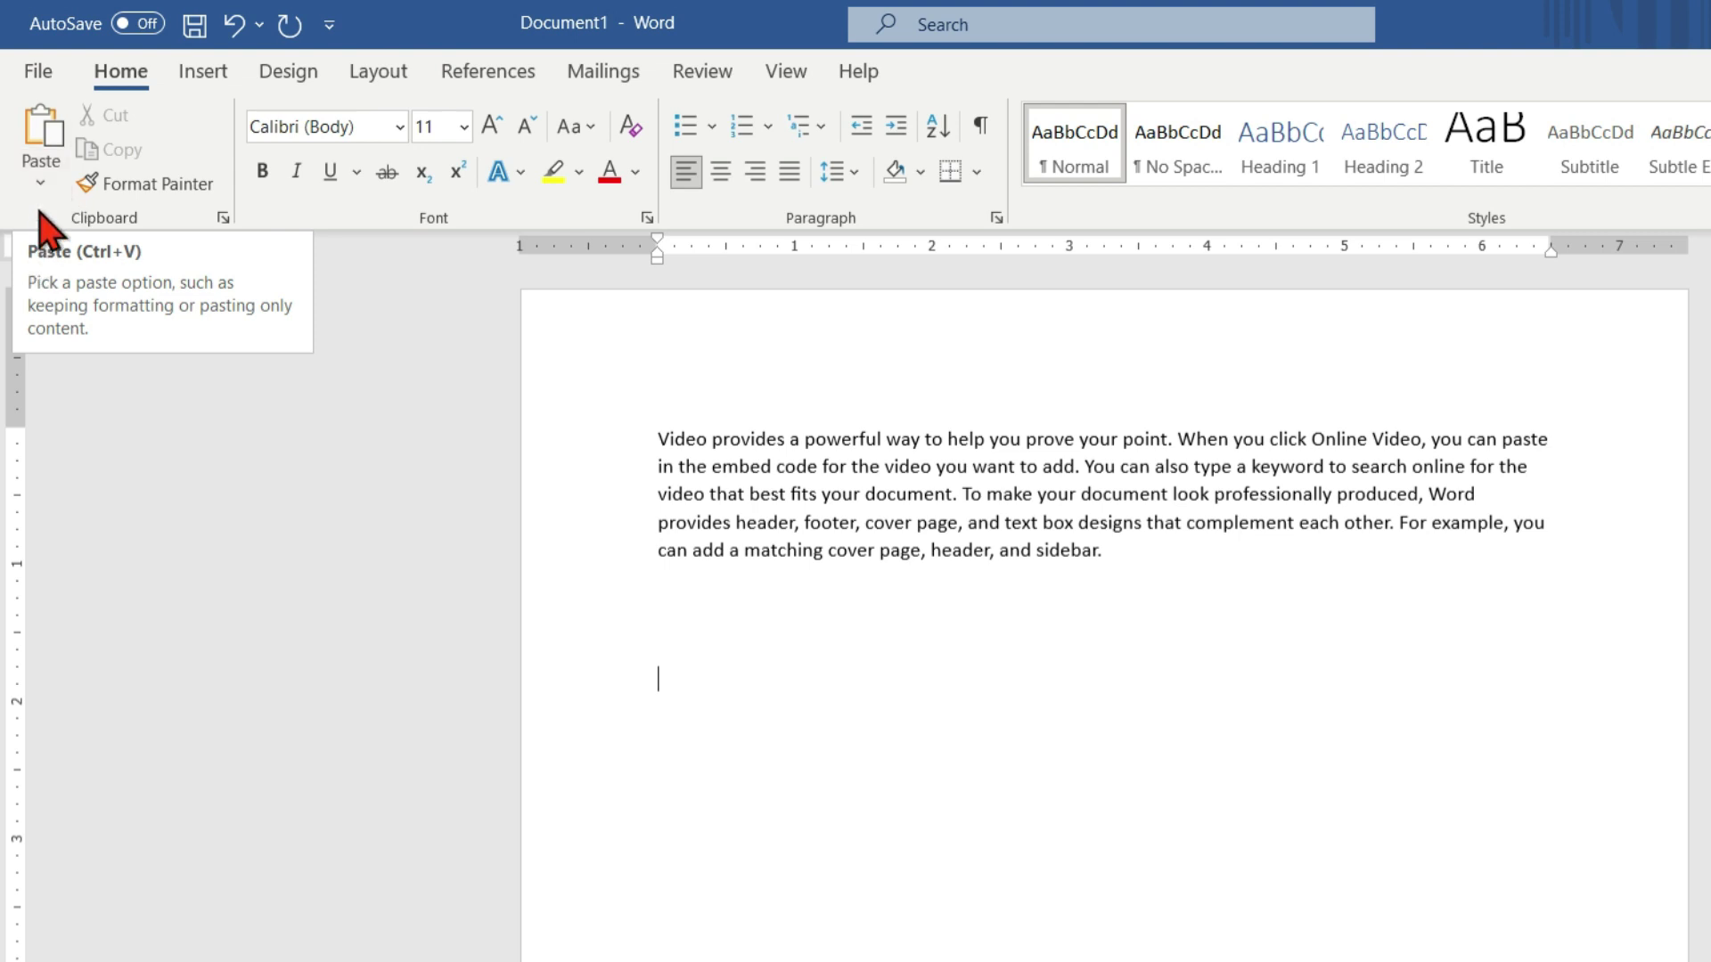
{"action": "left_click", "coordinate": [40, 184]}
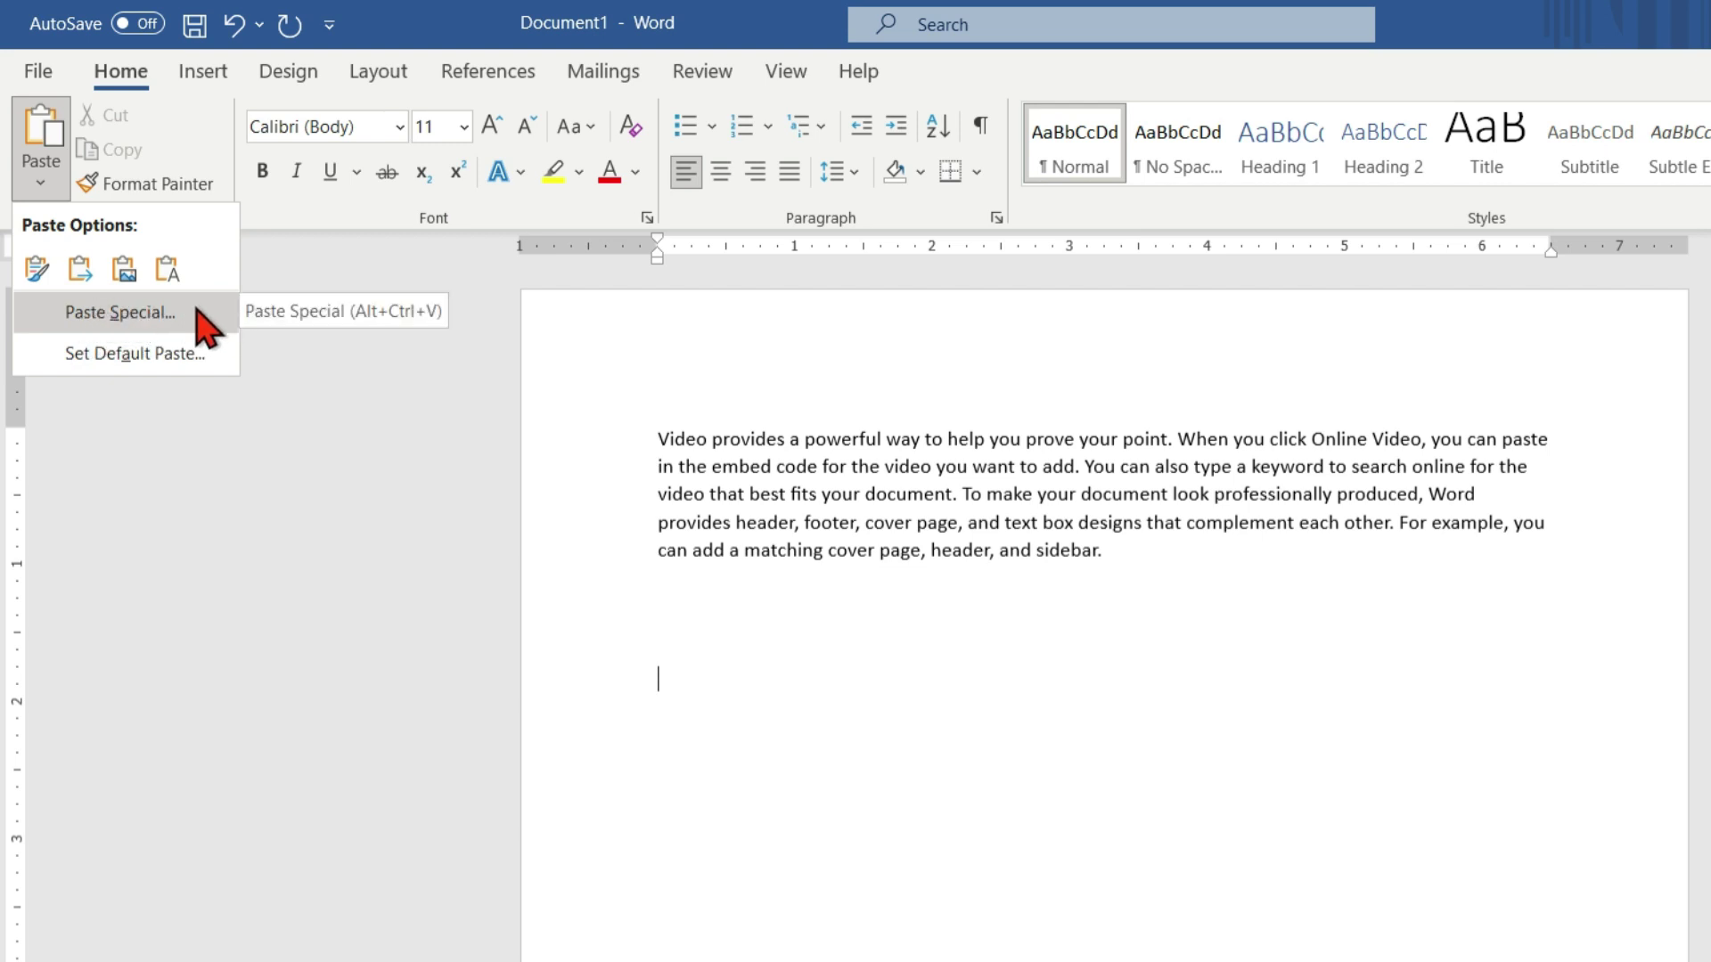
Through Paste Special, paste the copy as a Microsoft Word Document Object and select it
{"action": "left_click", "coordinate": [125, 313]}
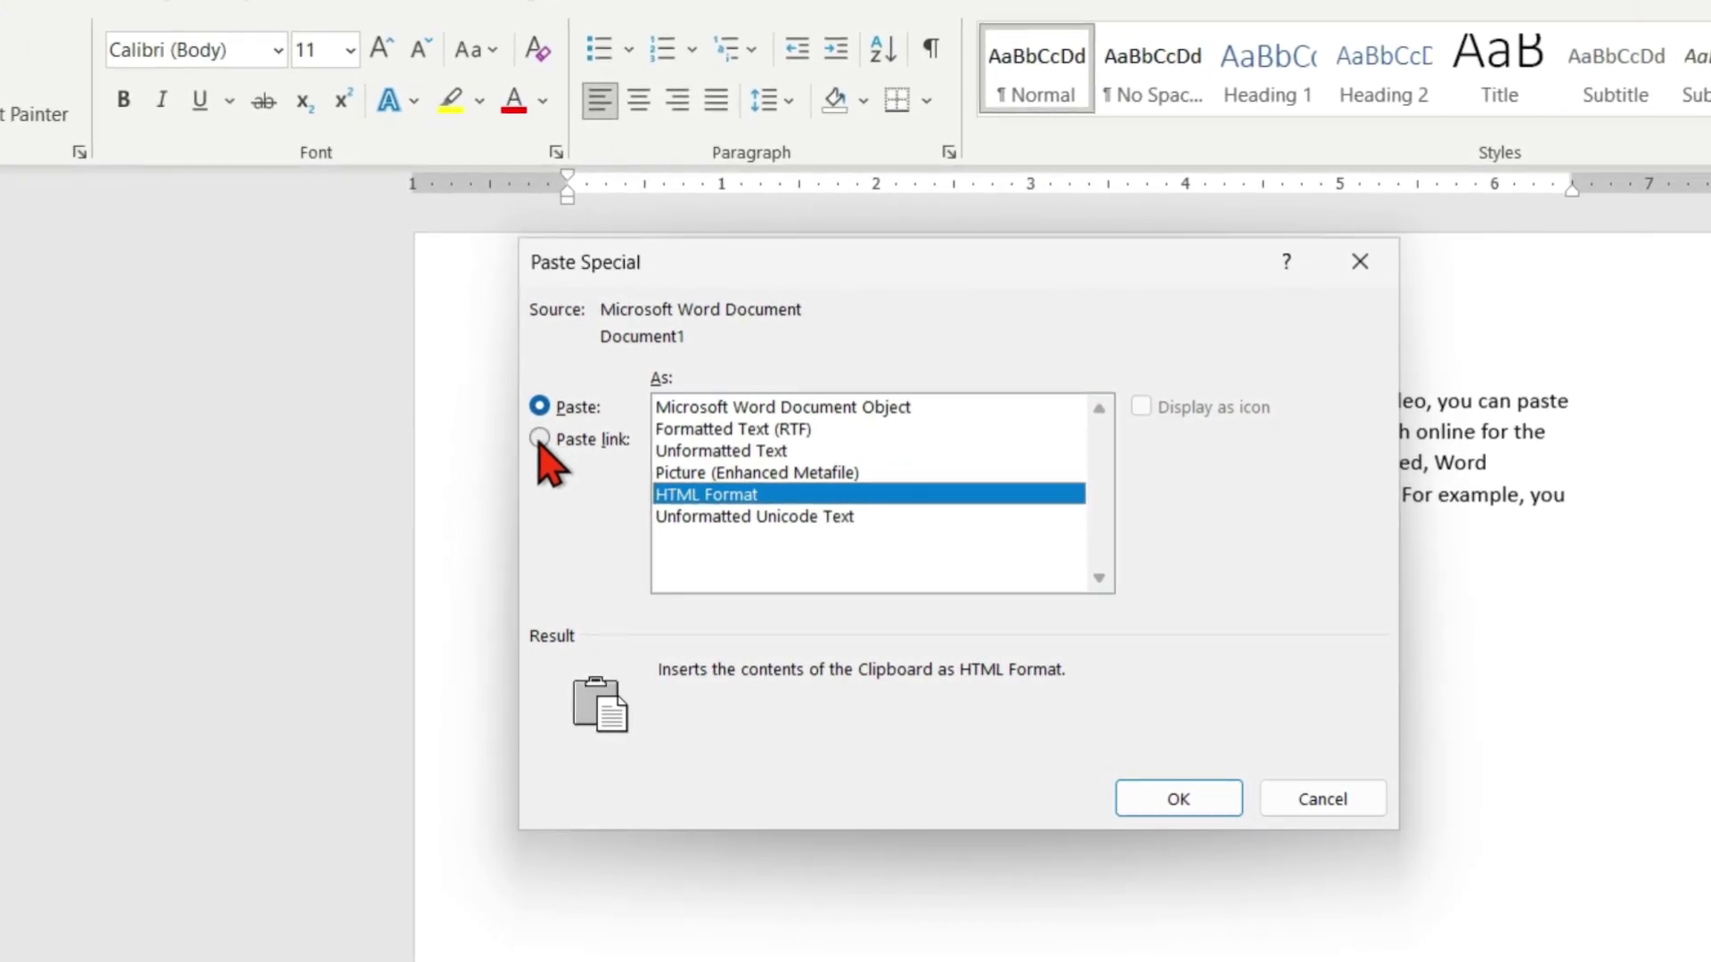
{"action": "left_click", "coordinate": [540, 439]}
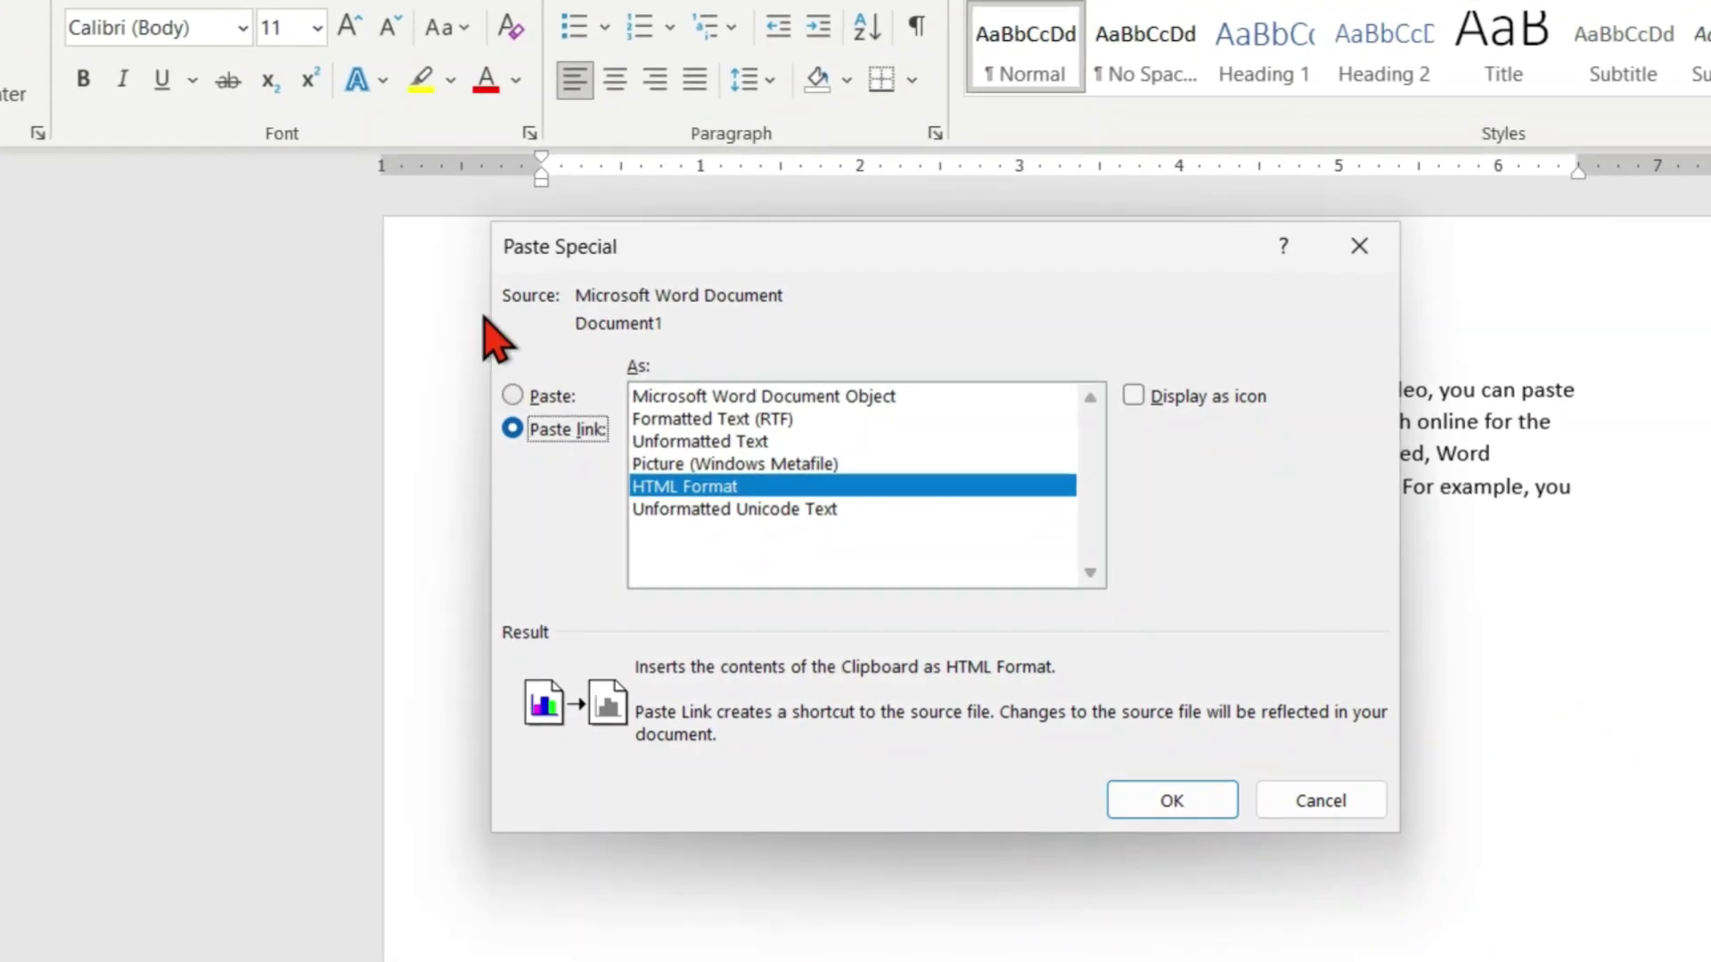
{"action": "left_click", "coordinate": [524, 396]}
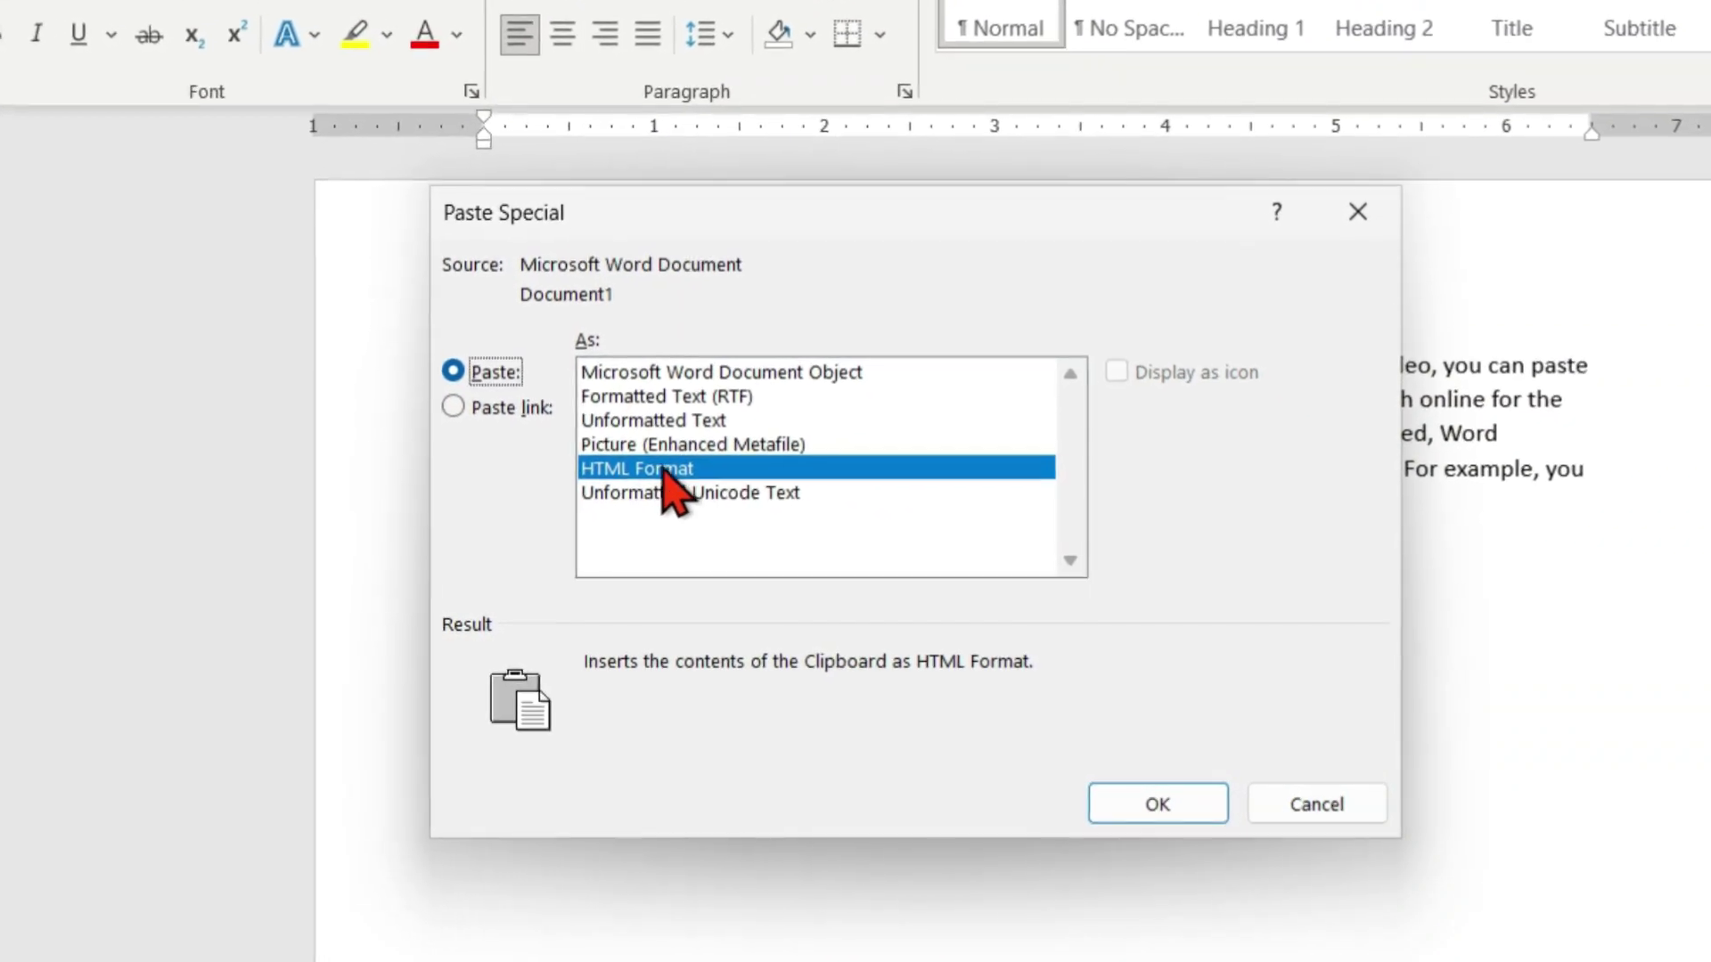
{"action": "left_click", "coordinate": [670, 370]}
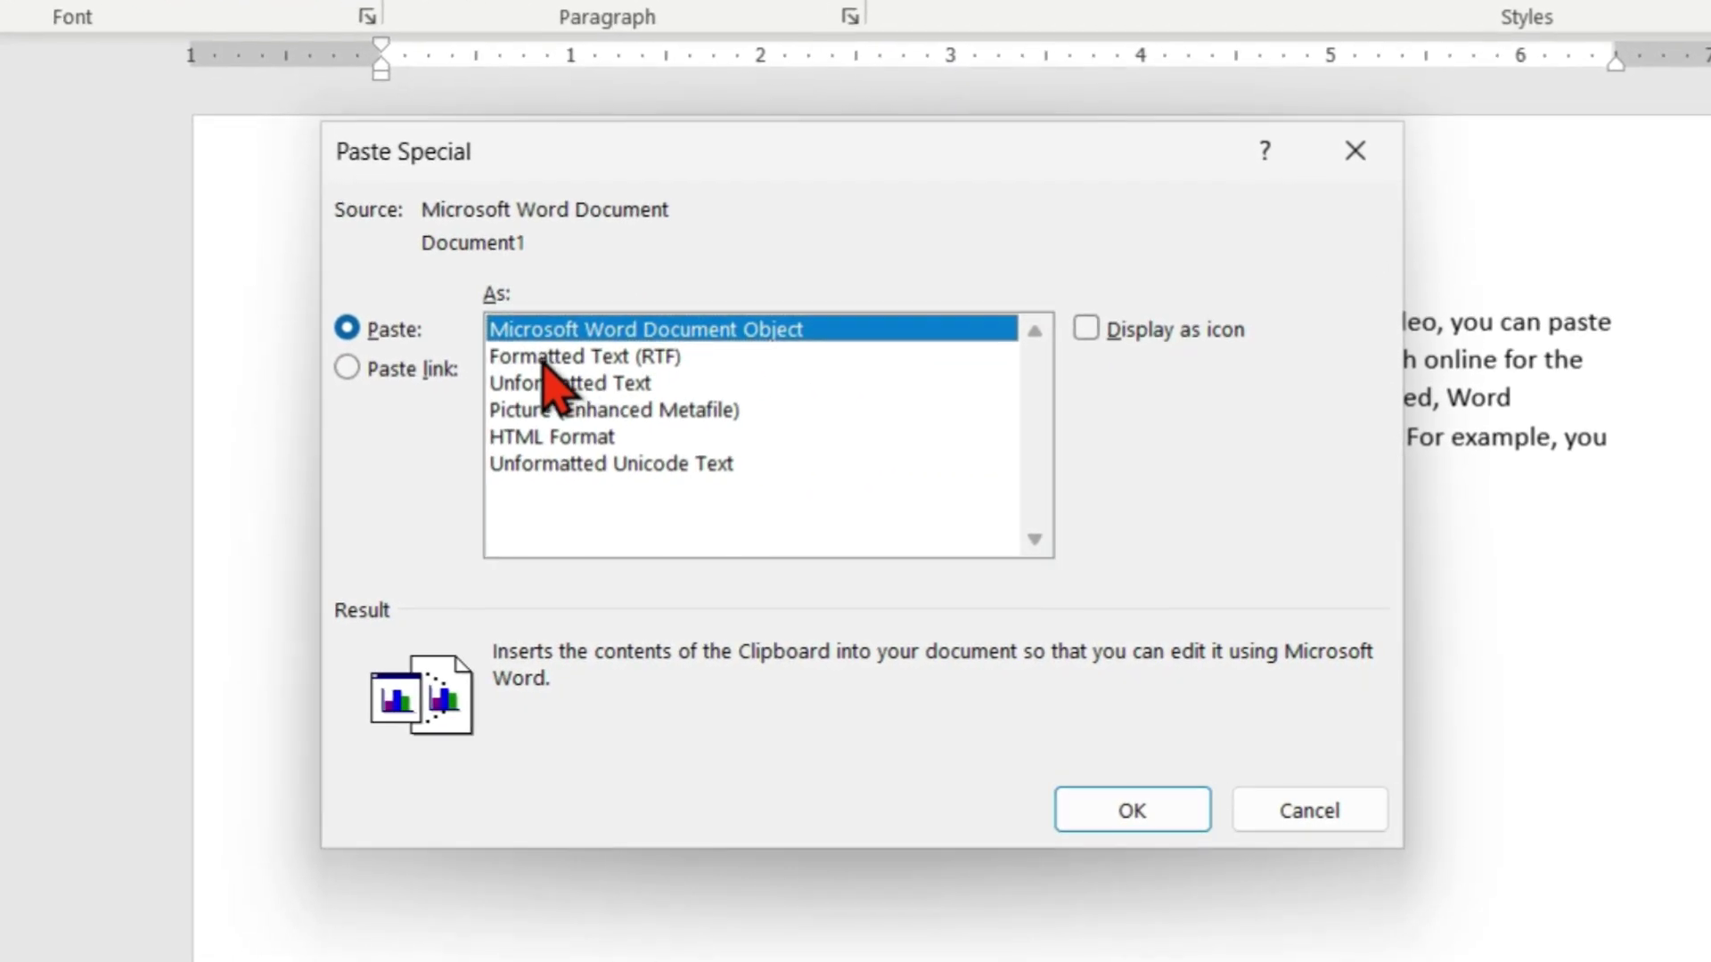
{"action": "left_click", "coordinate": [571, 329]}
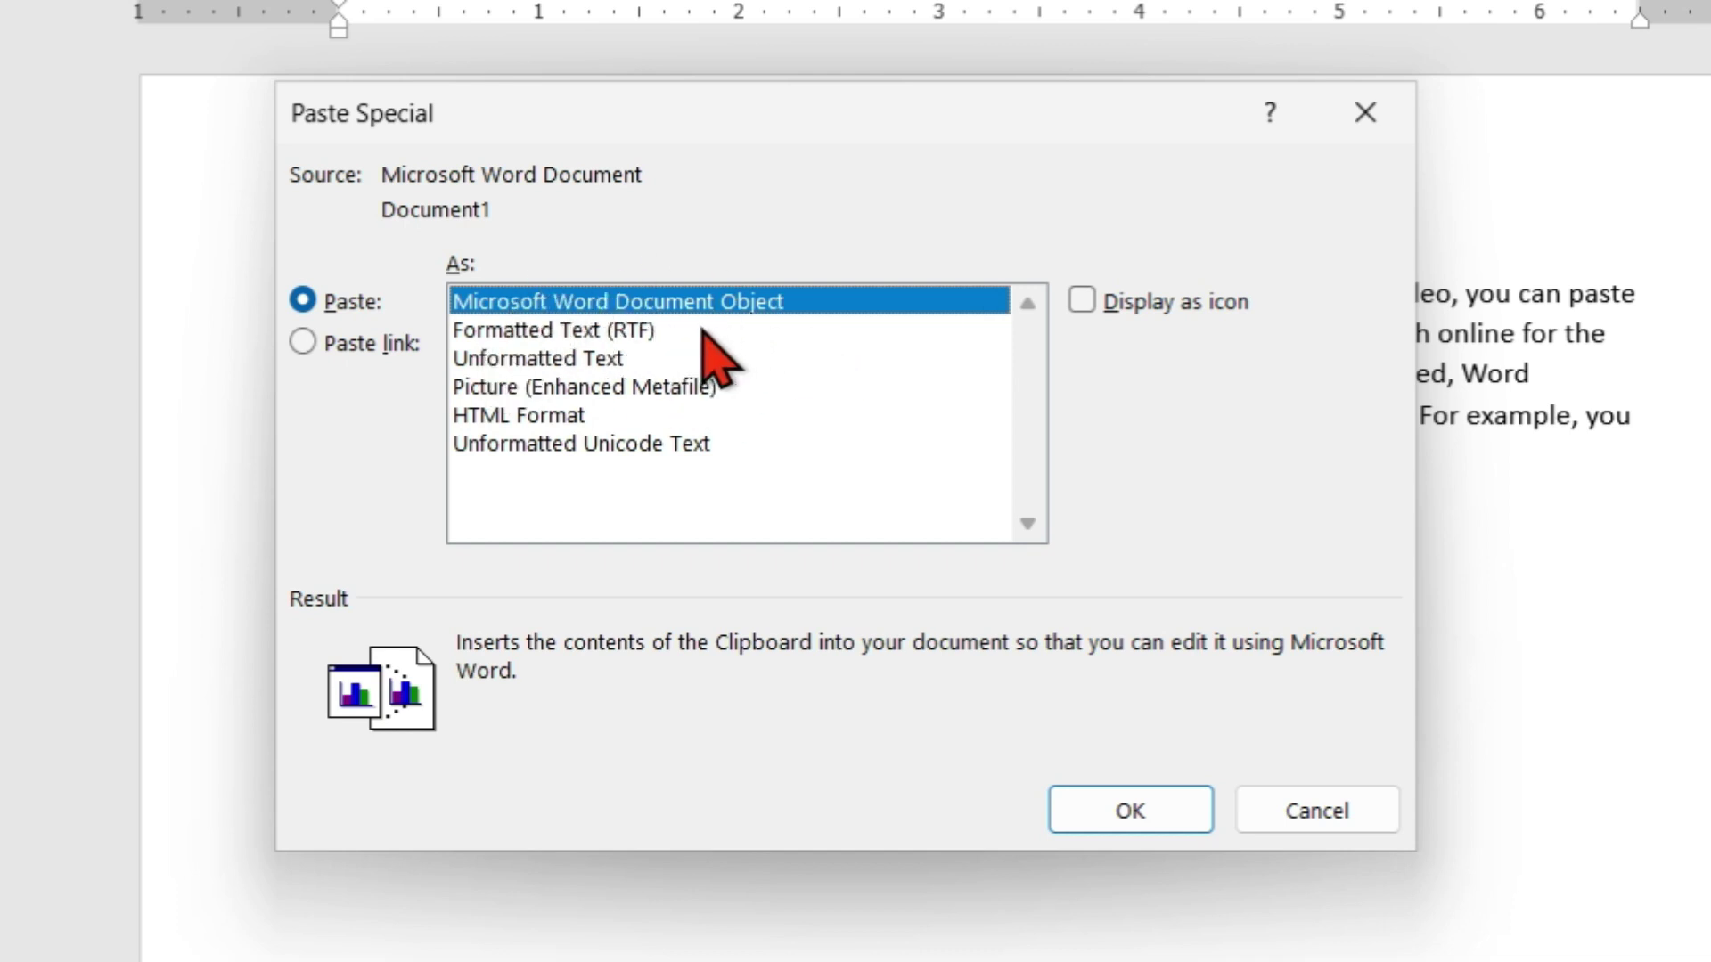
{"action": "left_click", "coordinate": [481, 330]}
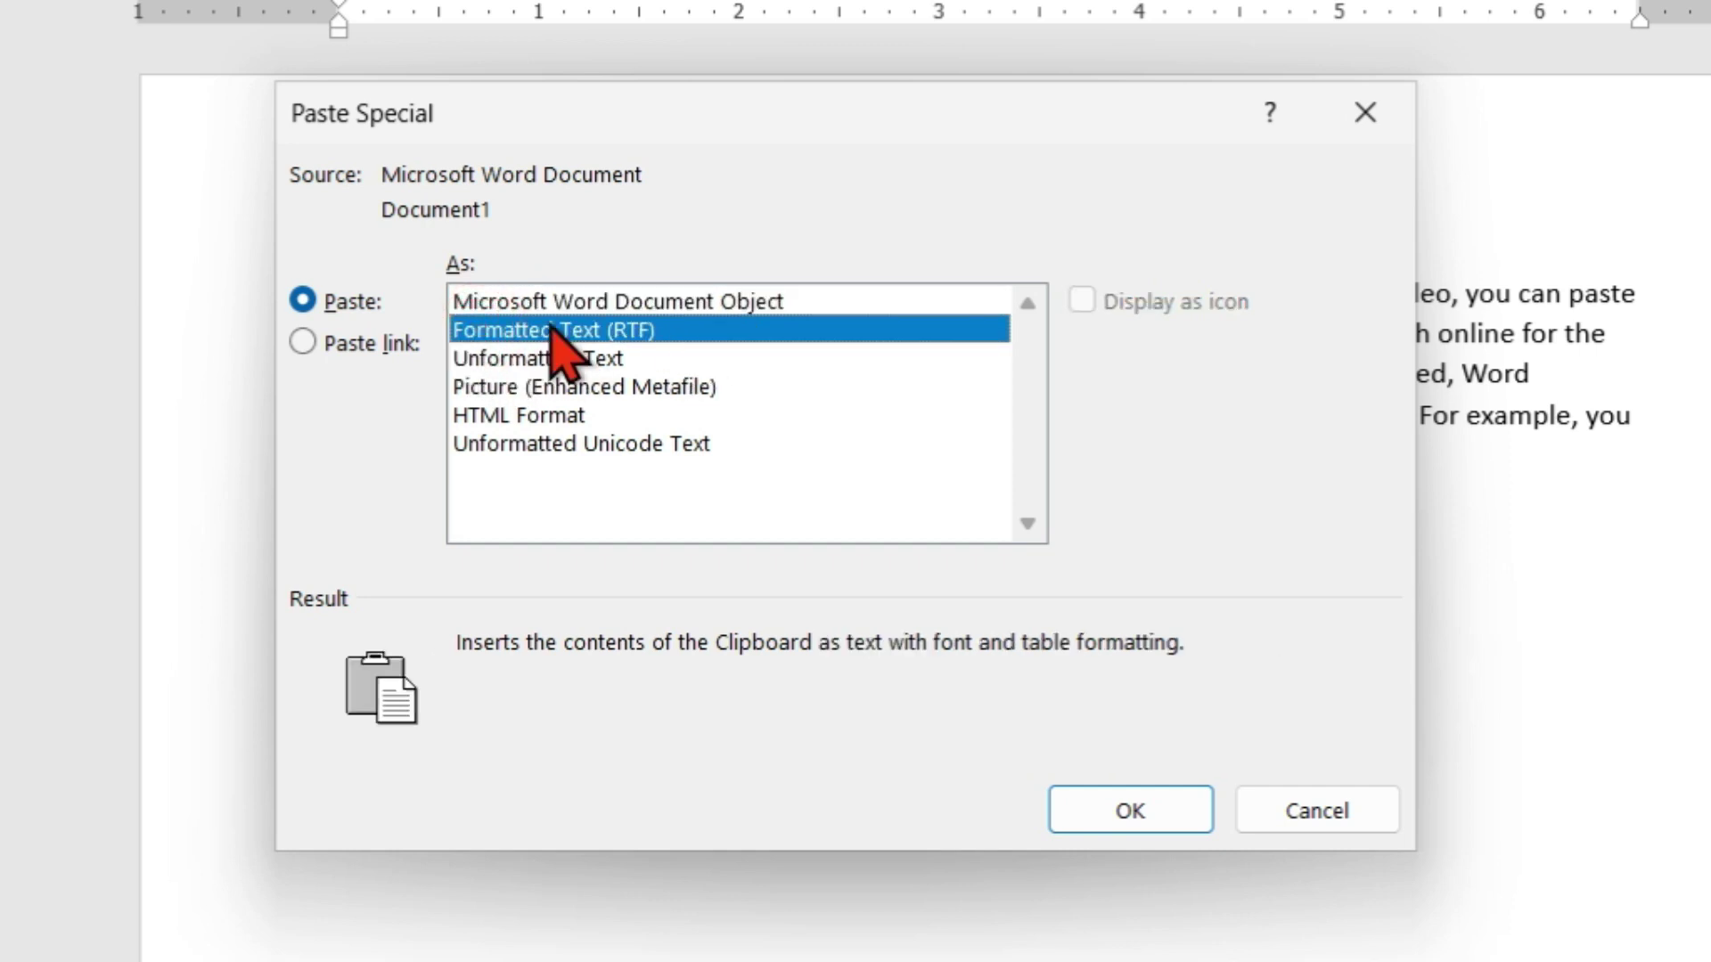
{"action": "left_click", "coordinate": [488, 302]}
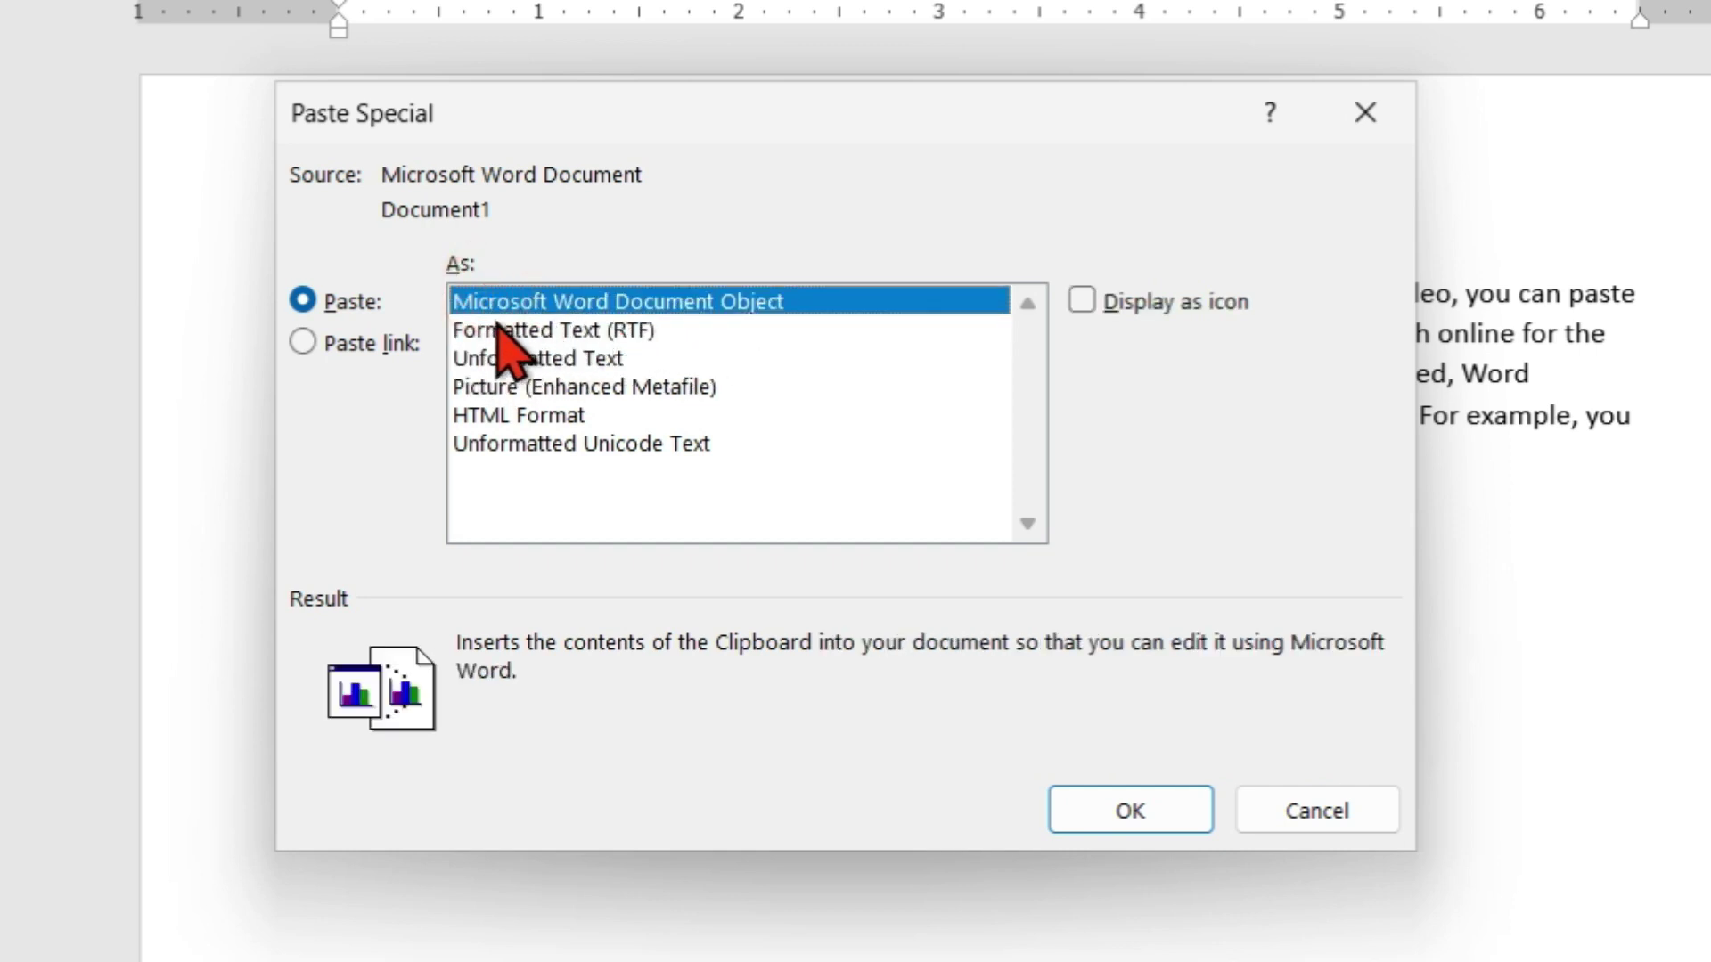
{"action": "left_click", "coordinate": [554, 298]}
{"action": "left_click", "coordinate": [1128, 816]}
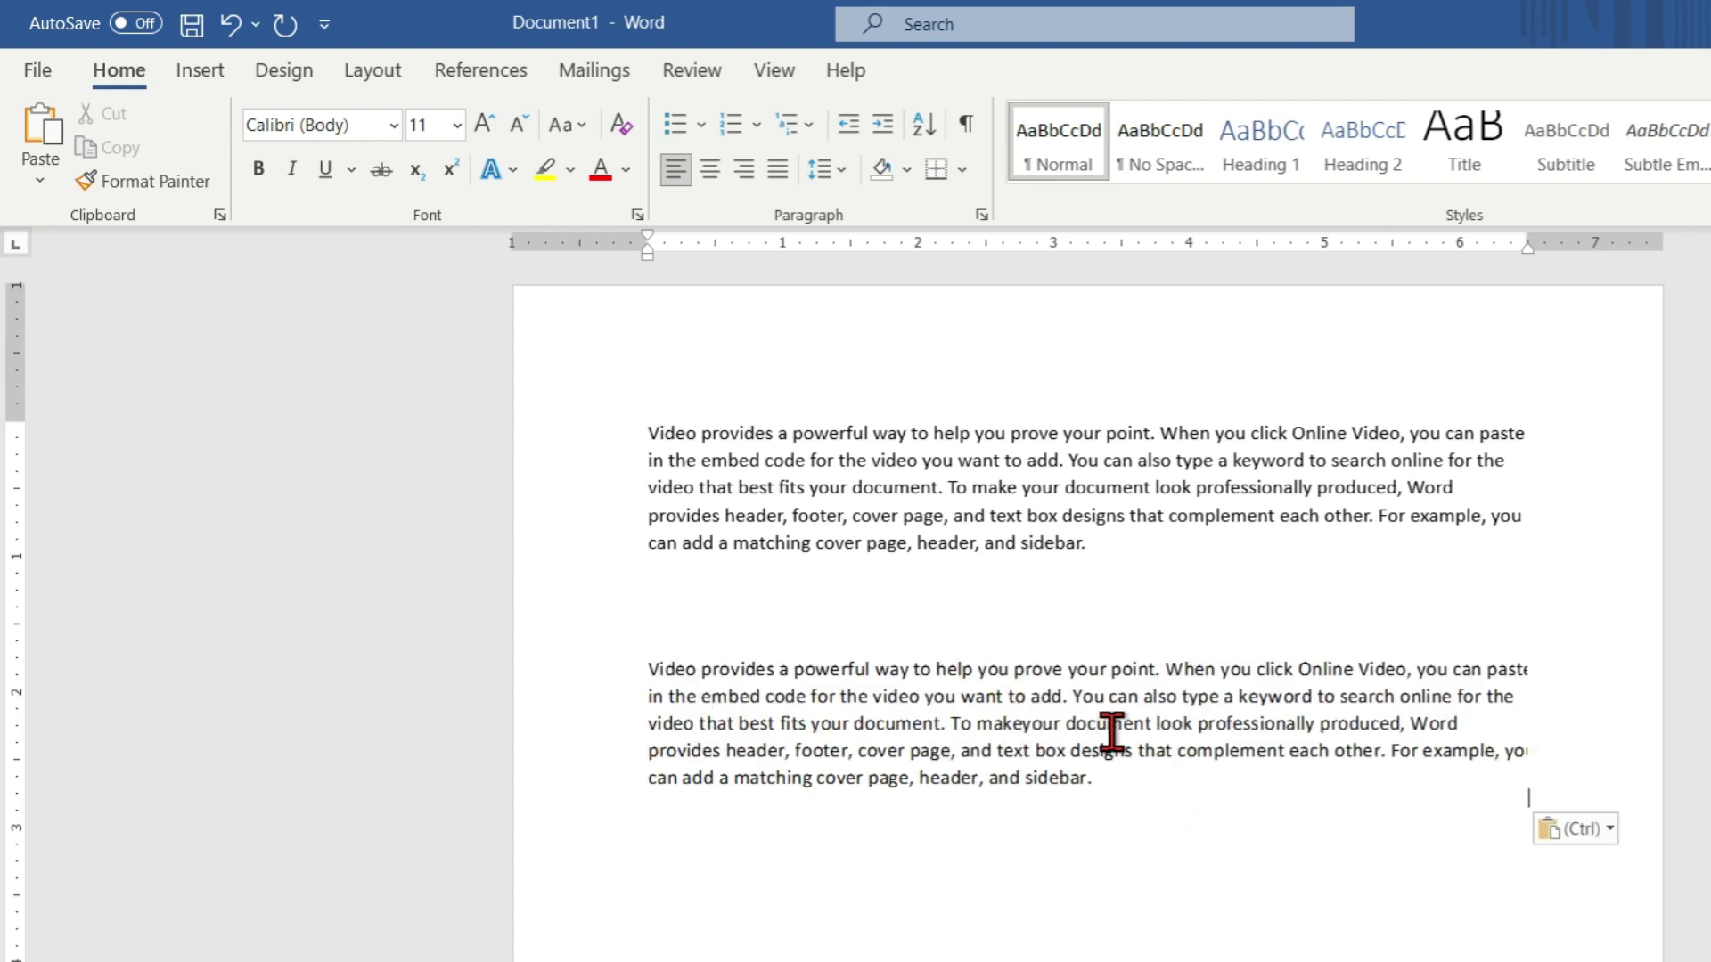
{"action": "left_click", "coordinate": [1107, 679]}
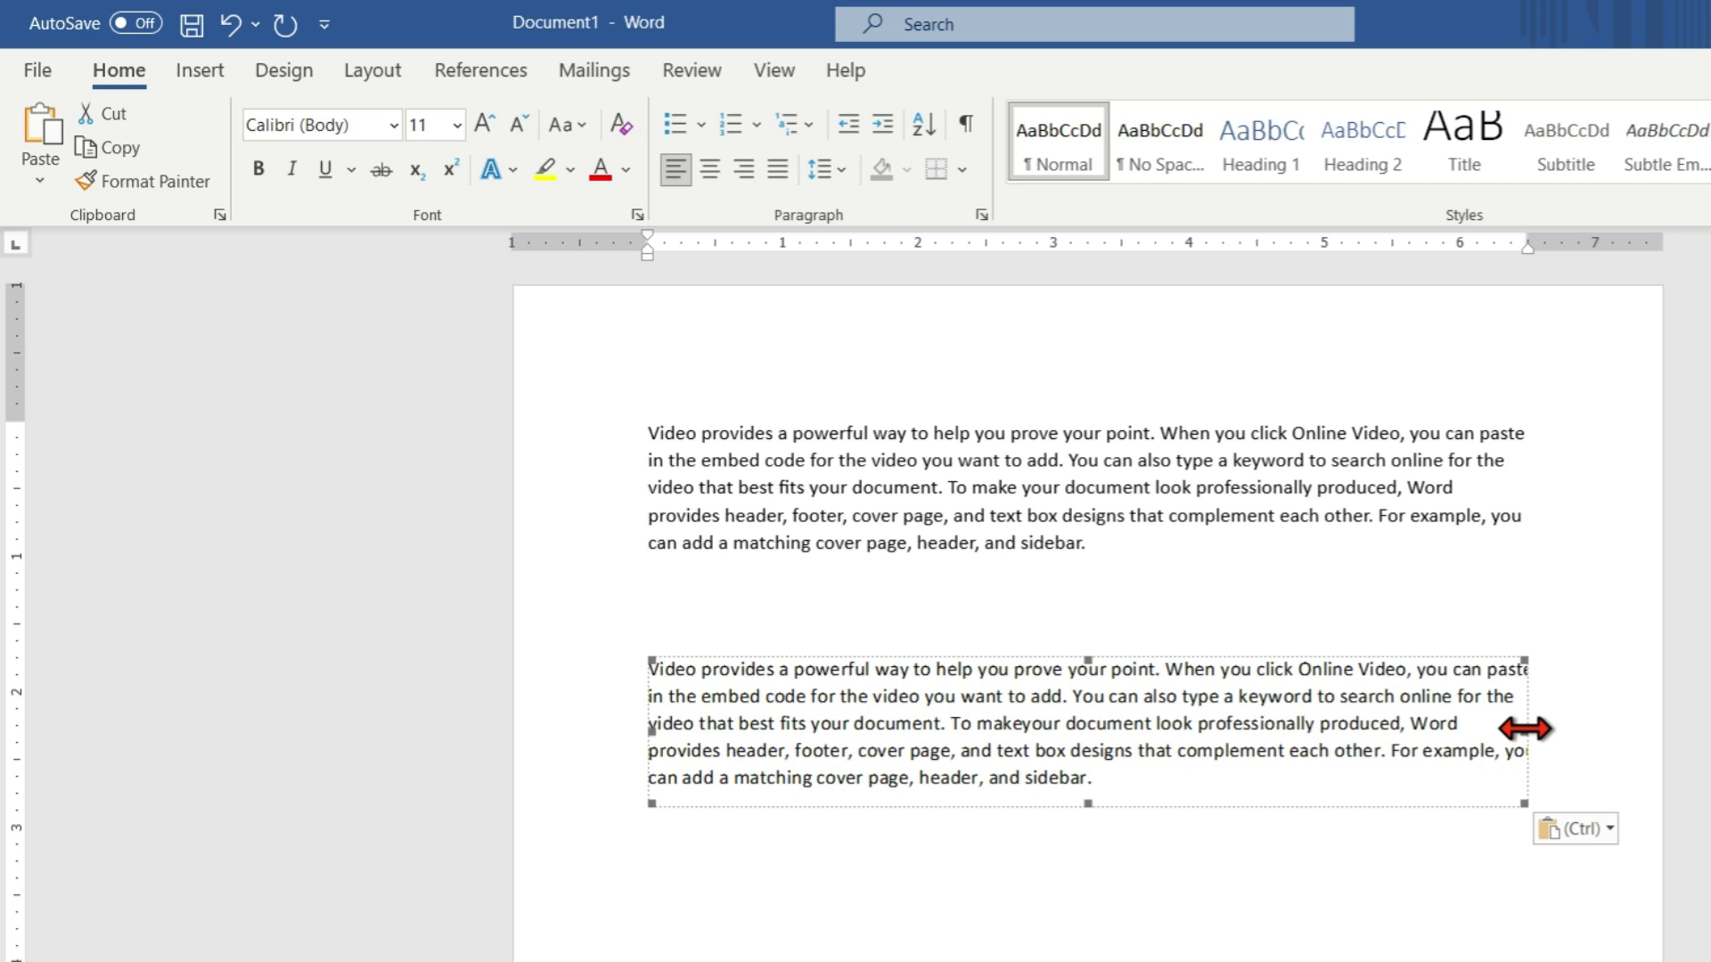
Narrow and re-widen the embedded object, move it around, then open it for editing
{"action": "left_click_drag", "start_coordinate": [1523, 729], "coordinate": [1117, 720]}
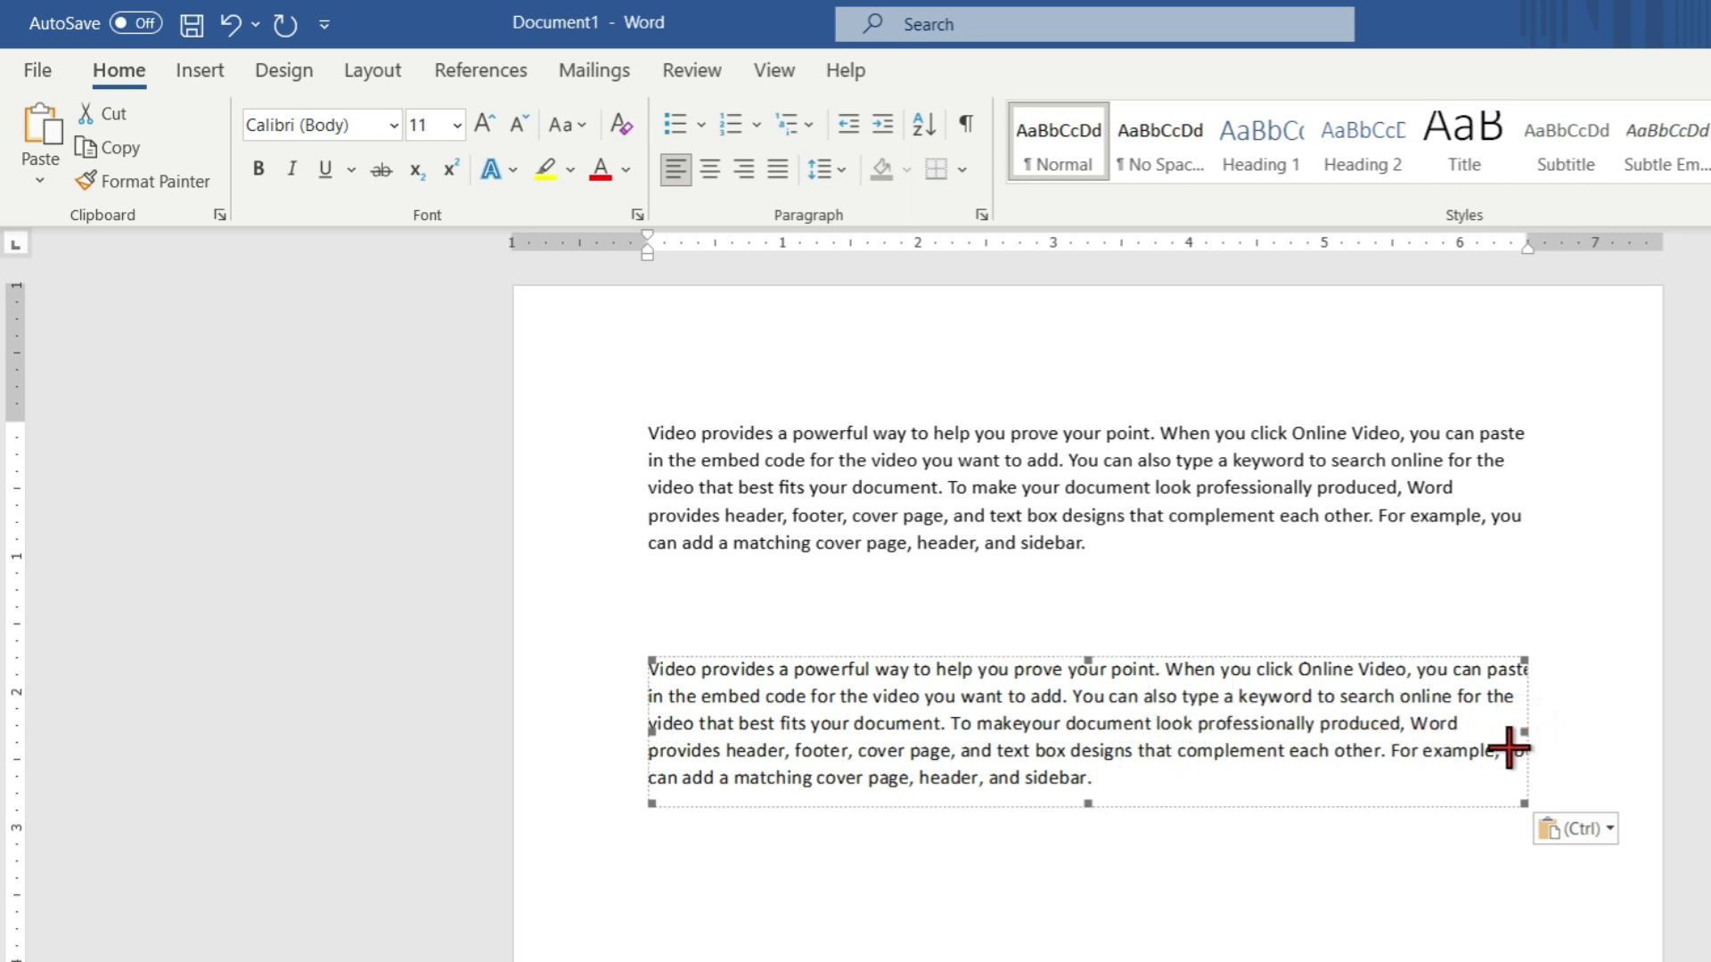
{"action": "left_click_drag", "start_coordinate": [1526, 664], "coordinate": [1117, 664]}
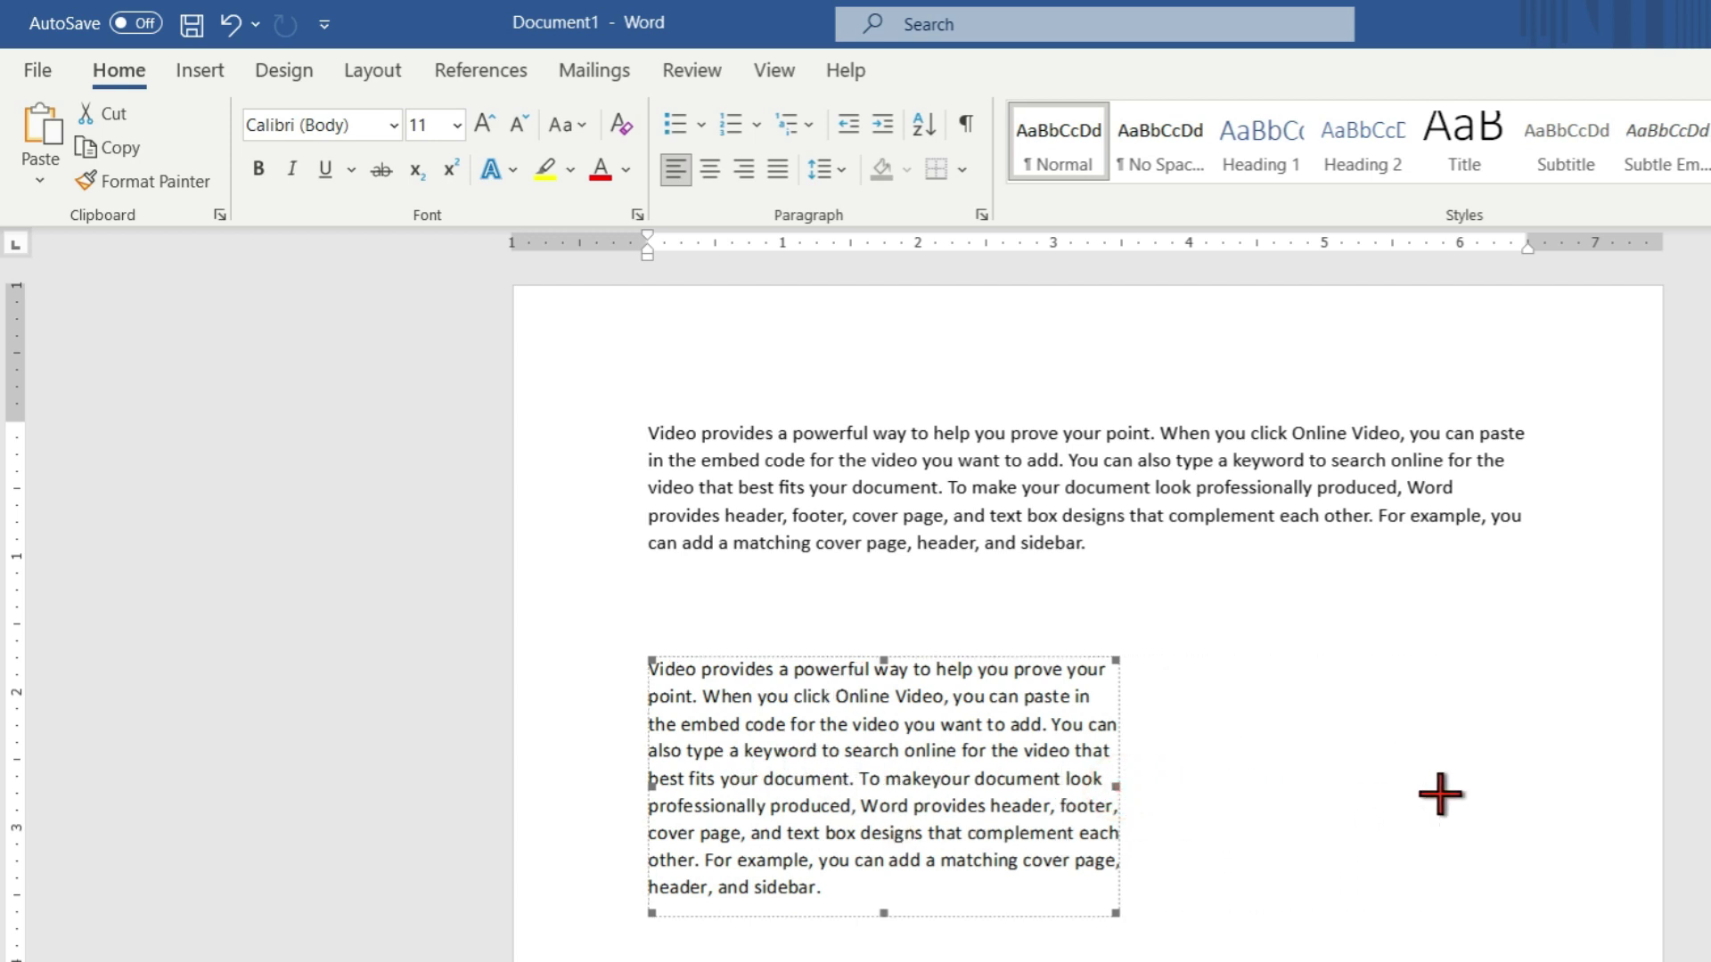
{"action": "left_click_drag", "start_coordinate": [1115, 787], "coordinate": [1440, 794]}
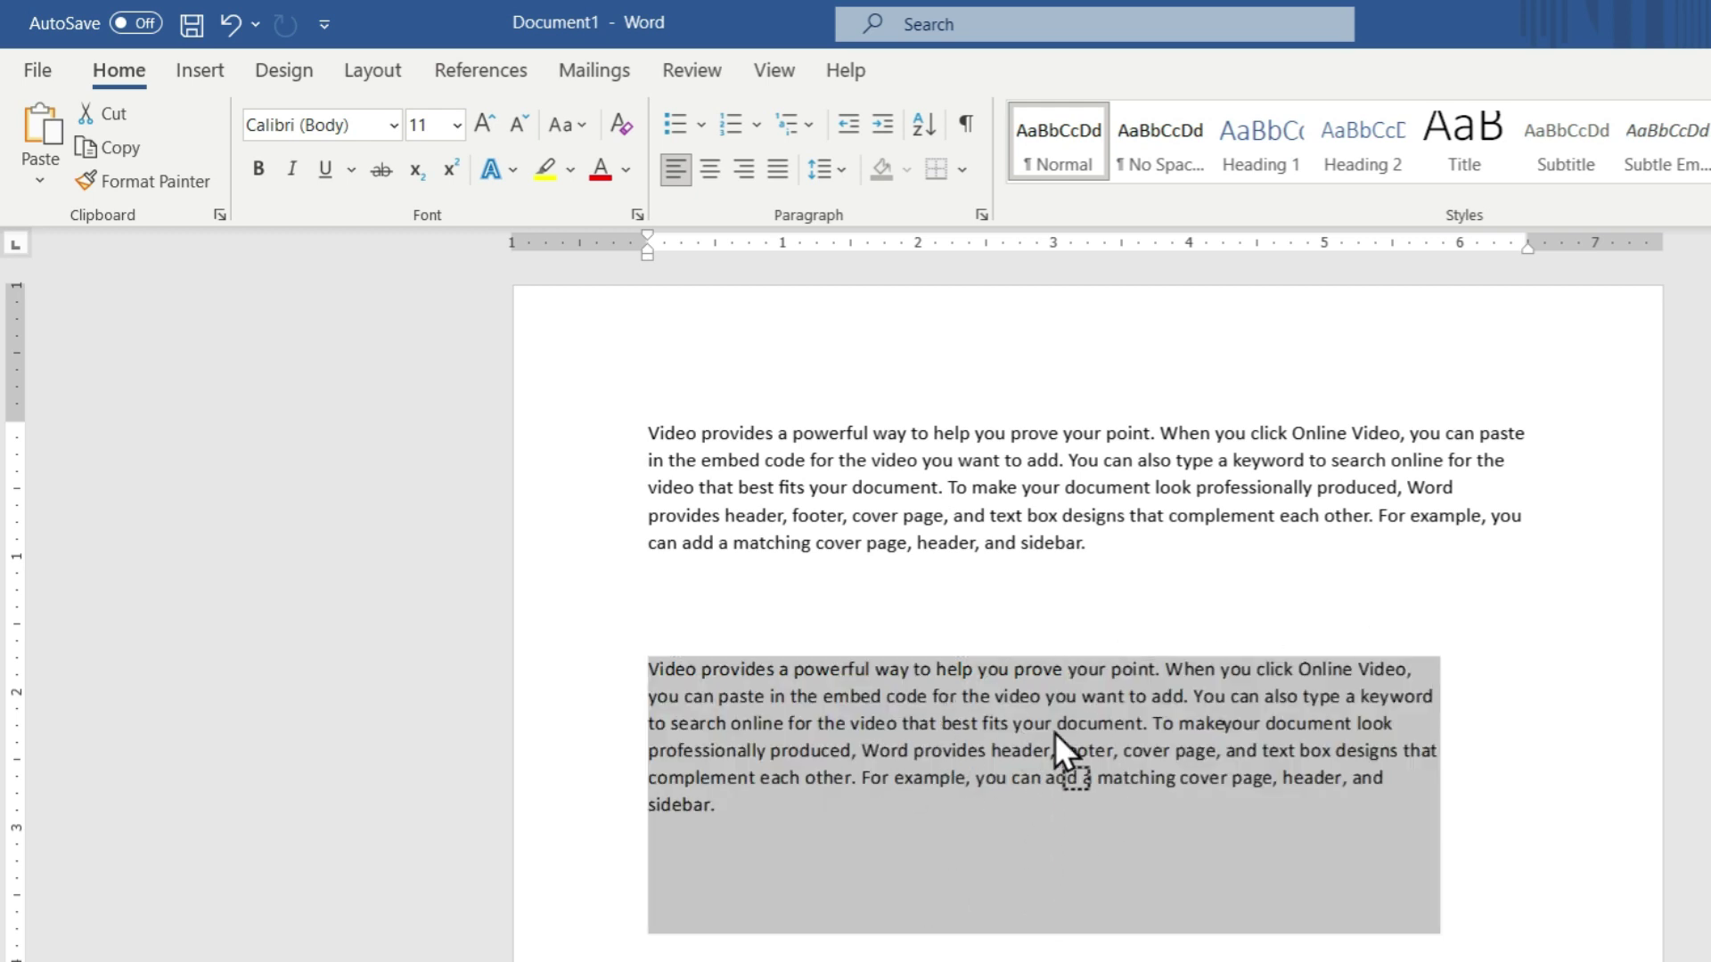
{"action": "left_click_drag", "start_coordinate": [1052, 718], "coordinate": [1051, 719]}
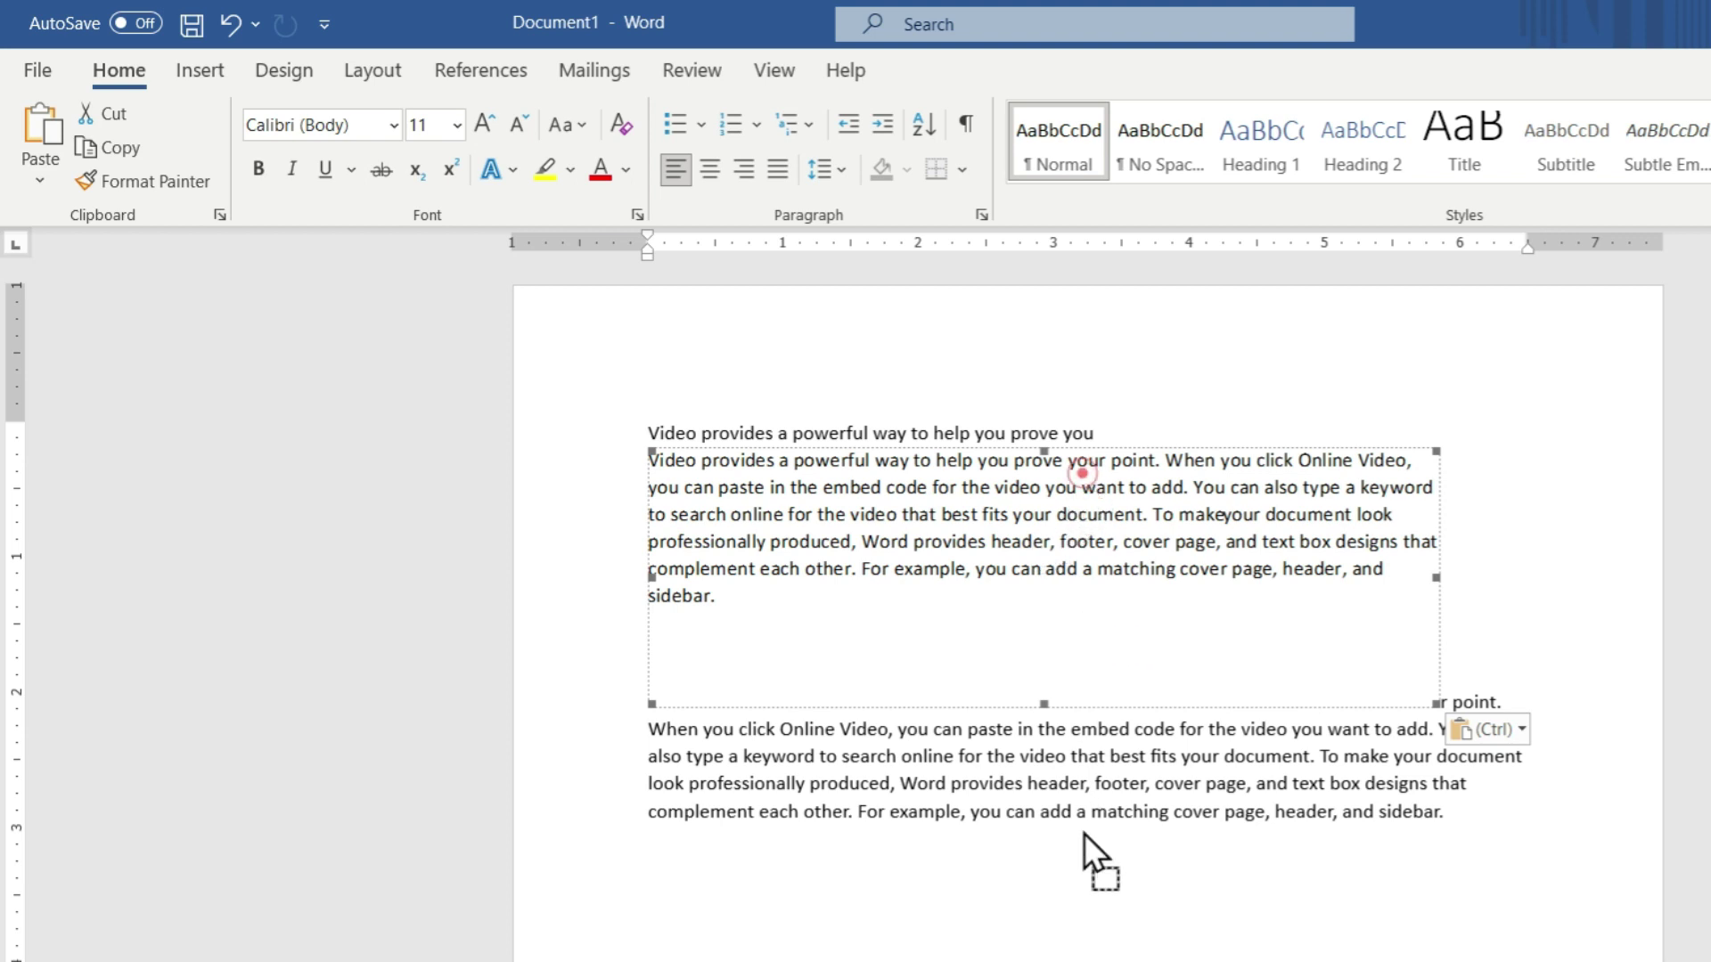
{"action": "left_click_drag", "start_coordinate": [1083, 833], "coordinate": [1084, 951]}
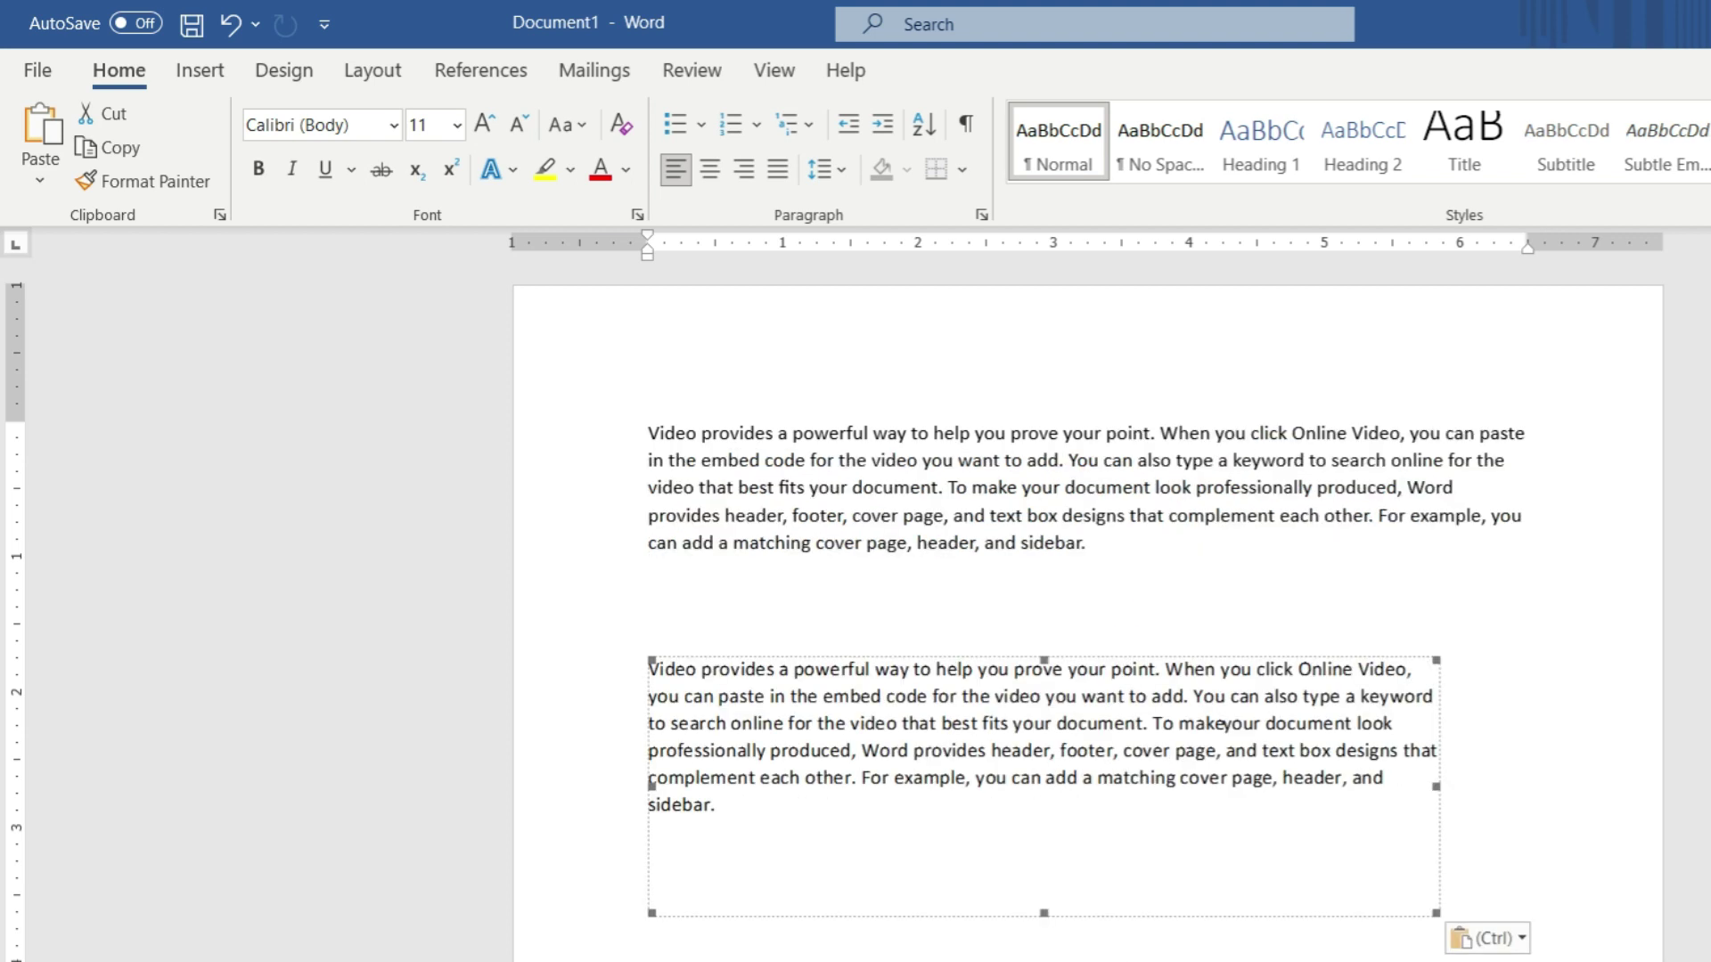
{"action": "double_click", "coordinate": [866, 818]}
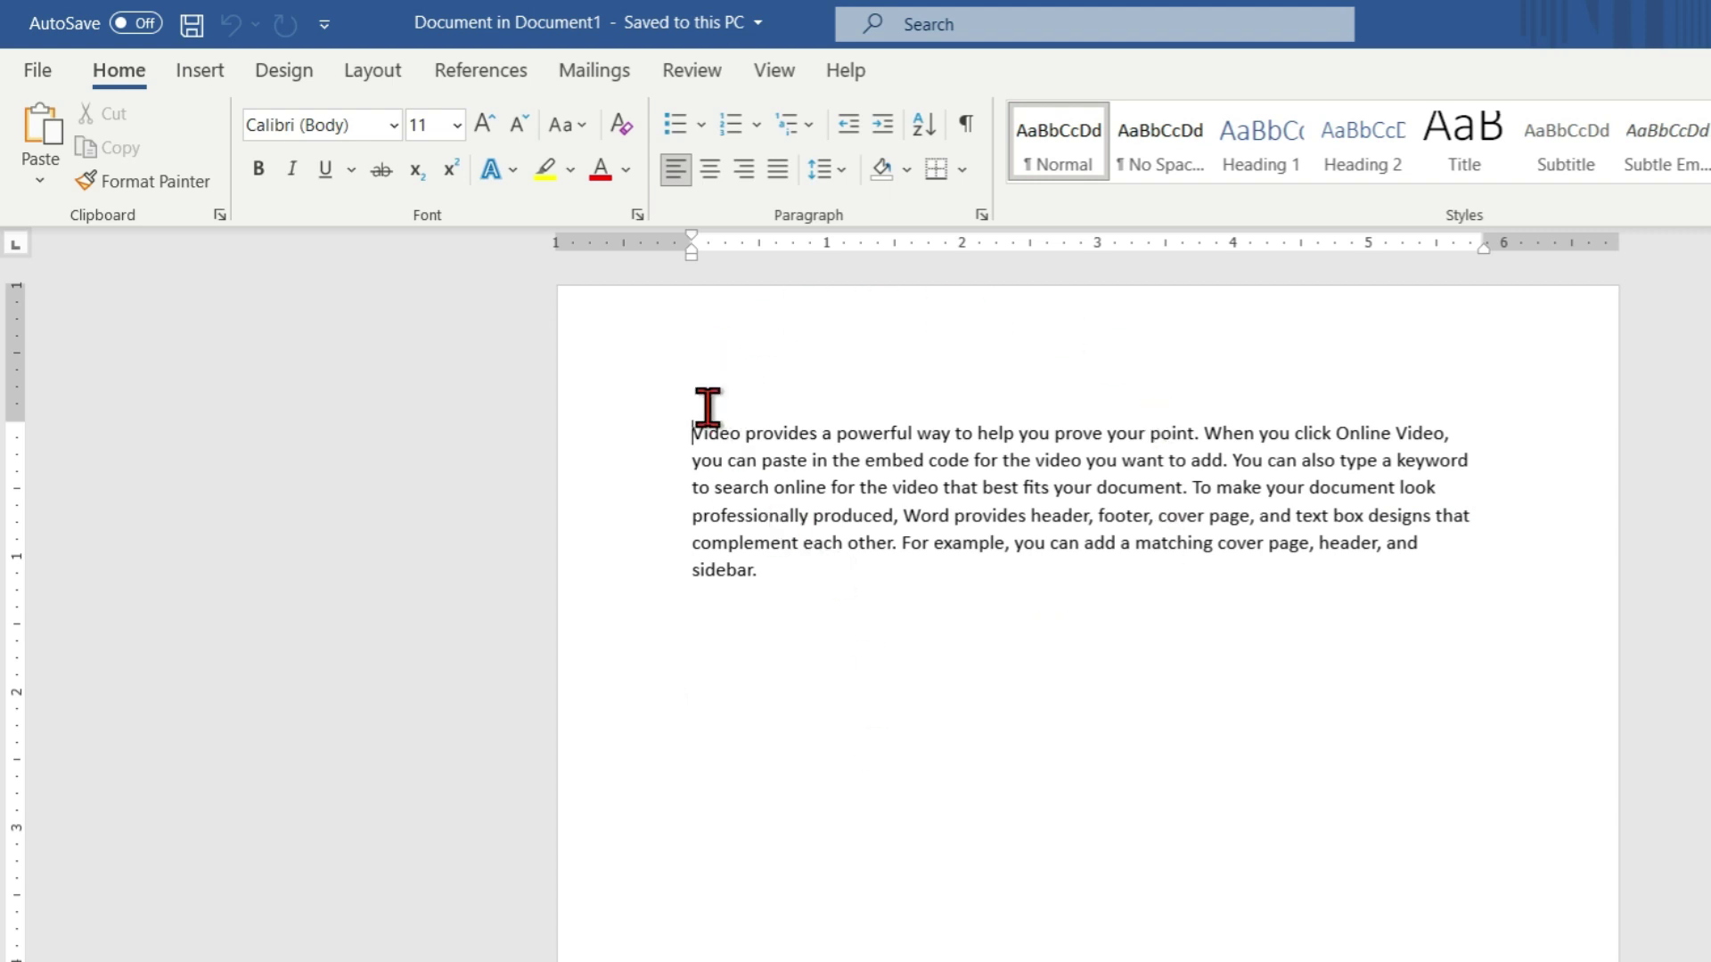
In the embedded document, make the text from 'Video' to 'search online' red and bold, and save
{"action": "left_click", "coordinate": [821, 577]}
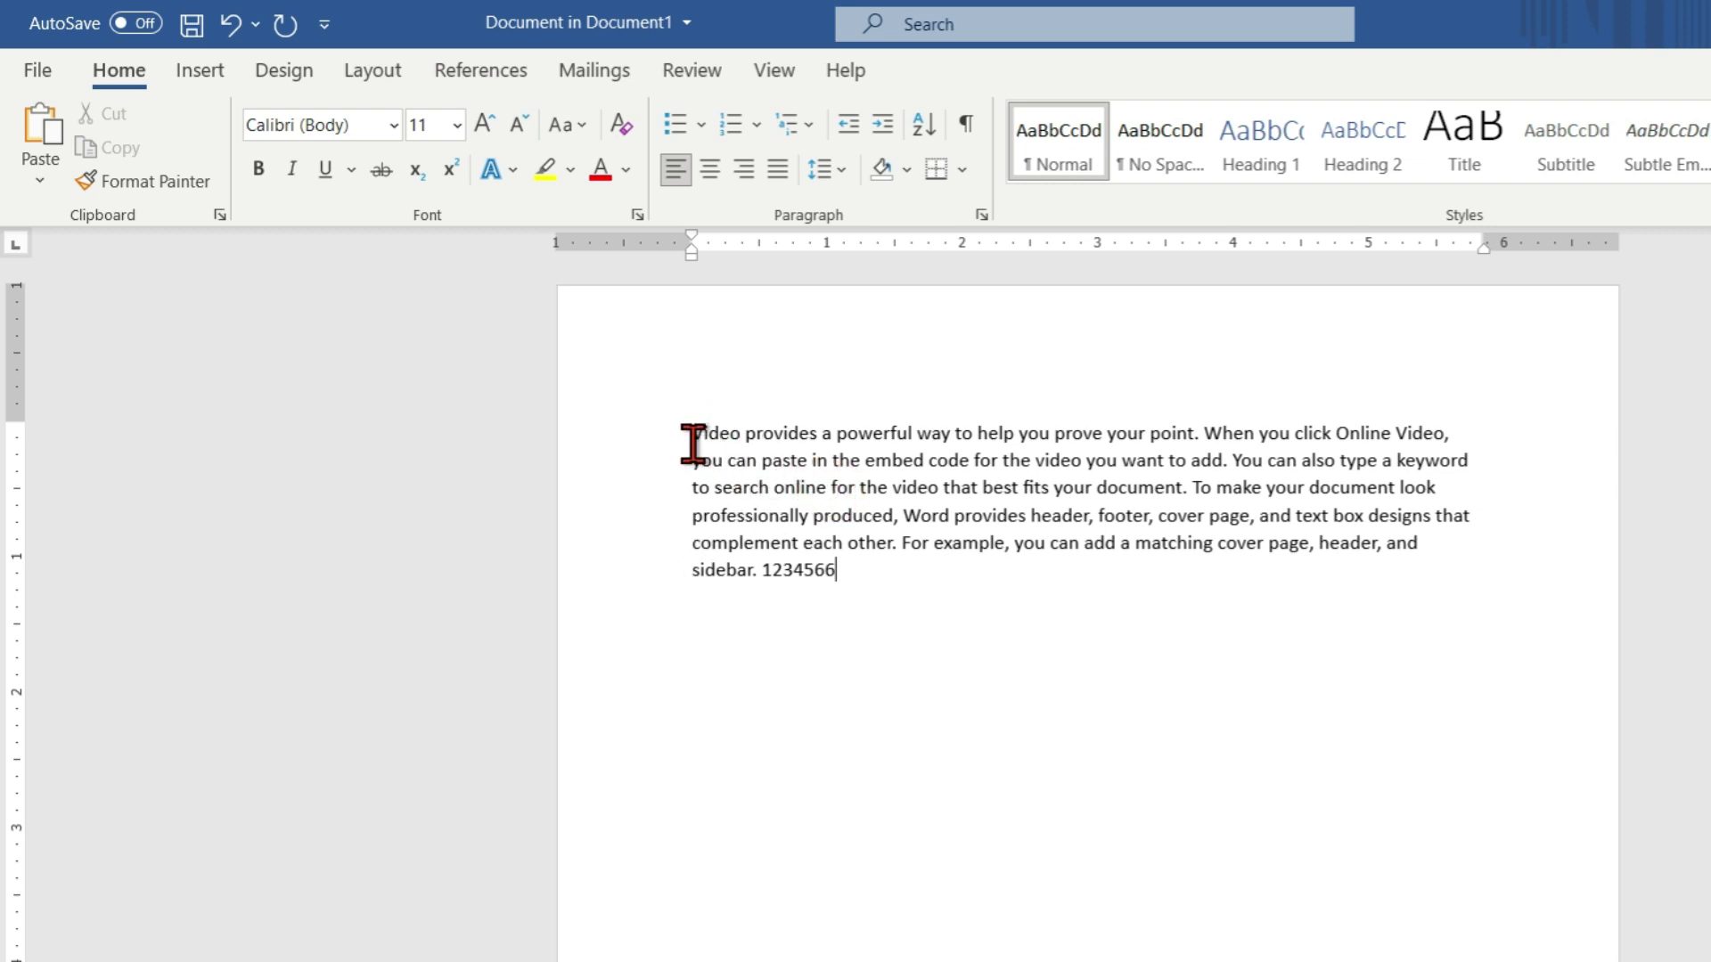
{"action": "left_click_drag", "start_coordinate": [694, 436], "coordinate": [827, 487]}
{"action": "left_click", "coordinate": [874, 393]}
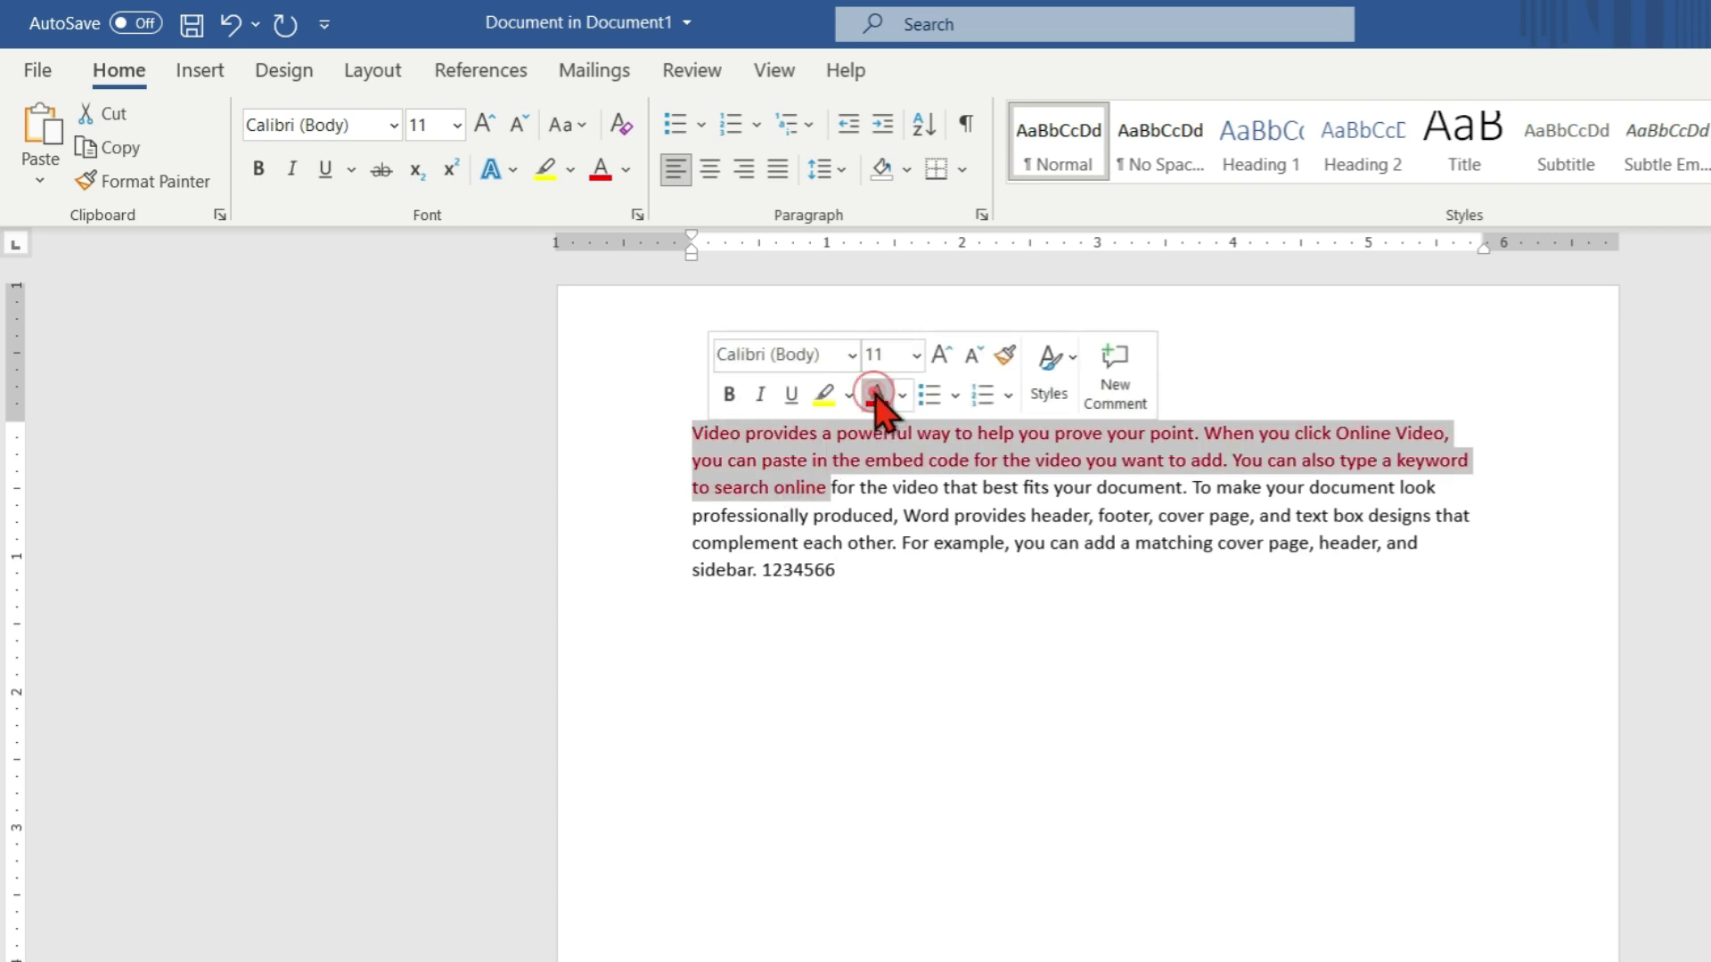
{"action": "left_click", "coordinate": [729, 394]}
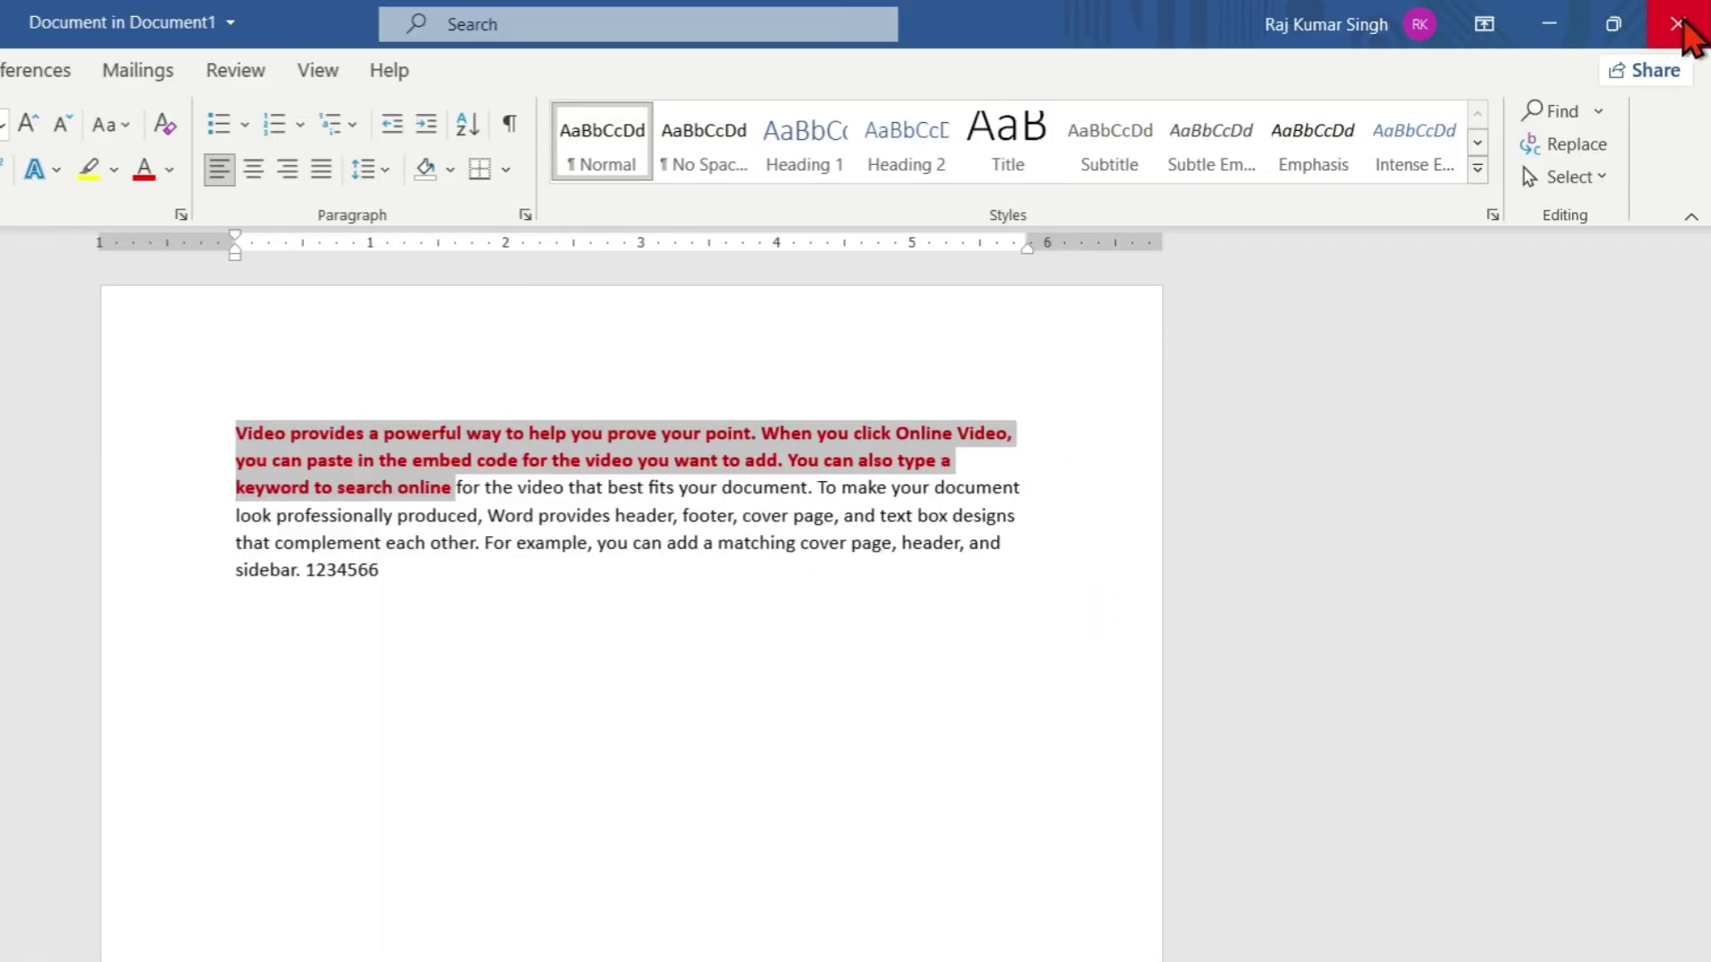
{"action": "key", "text": "ctrl+s"}
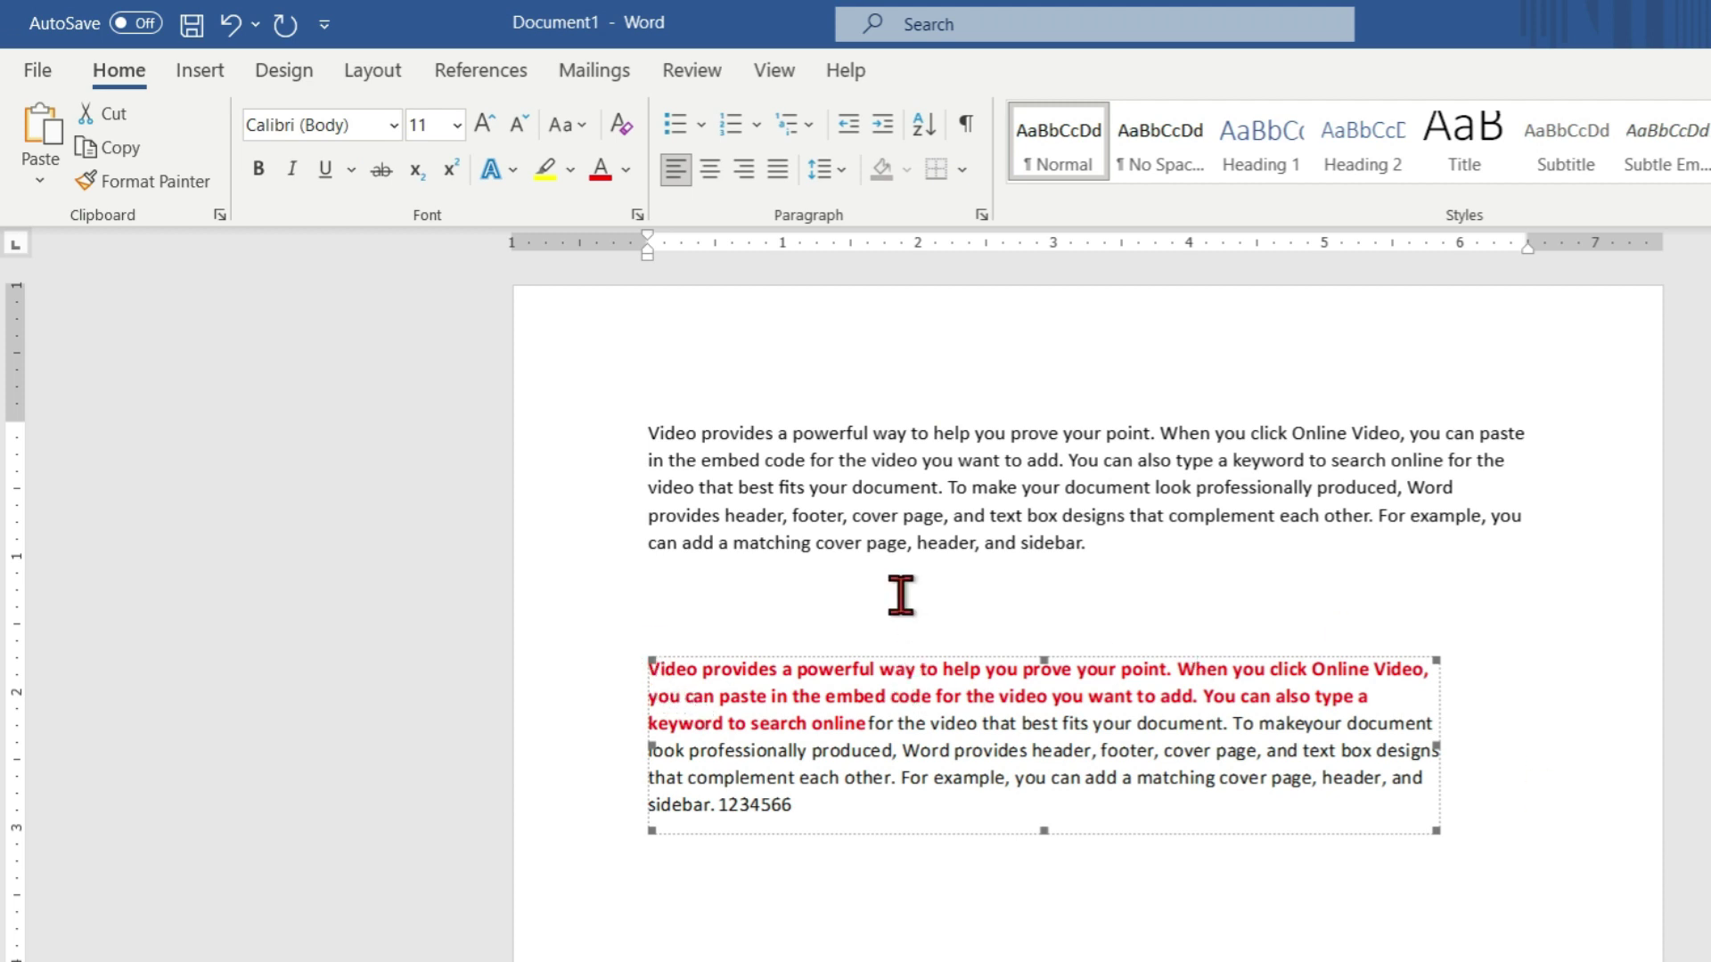
Back in Document1, select the embedded red and black text object and delete it
{"action": "left_click", "coordinate": [978, 913]}
{"action": "left_click", "coordinate": [808, 597]}
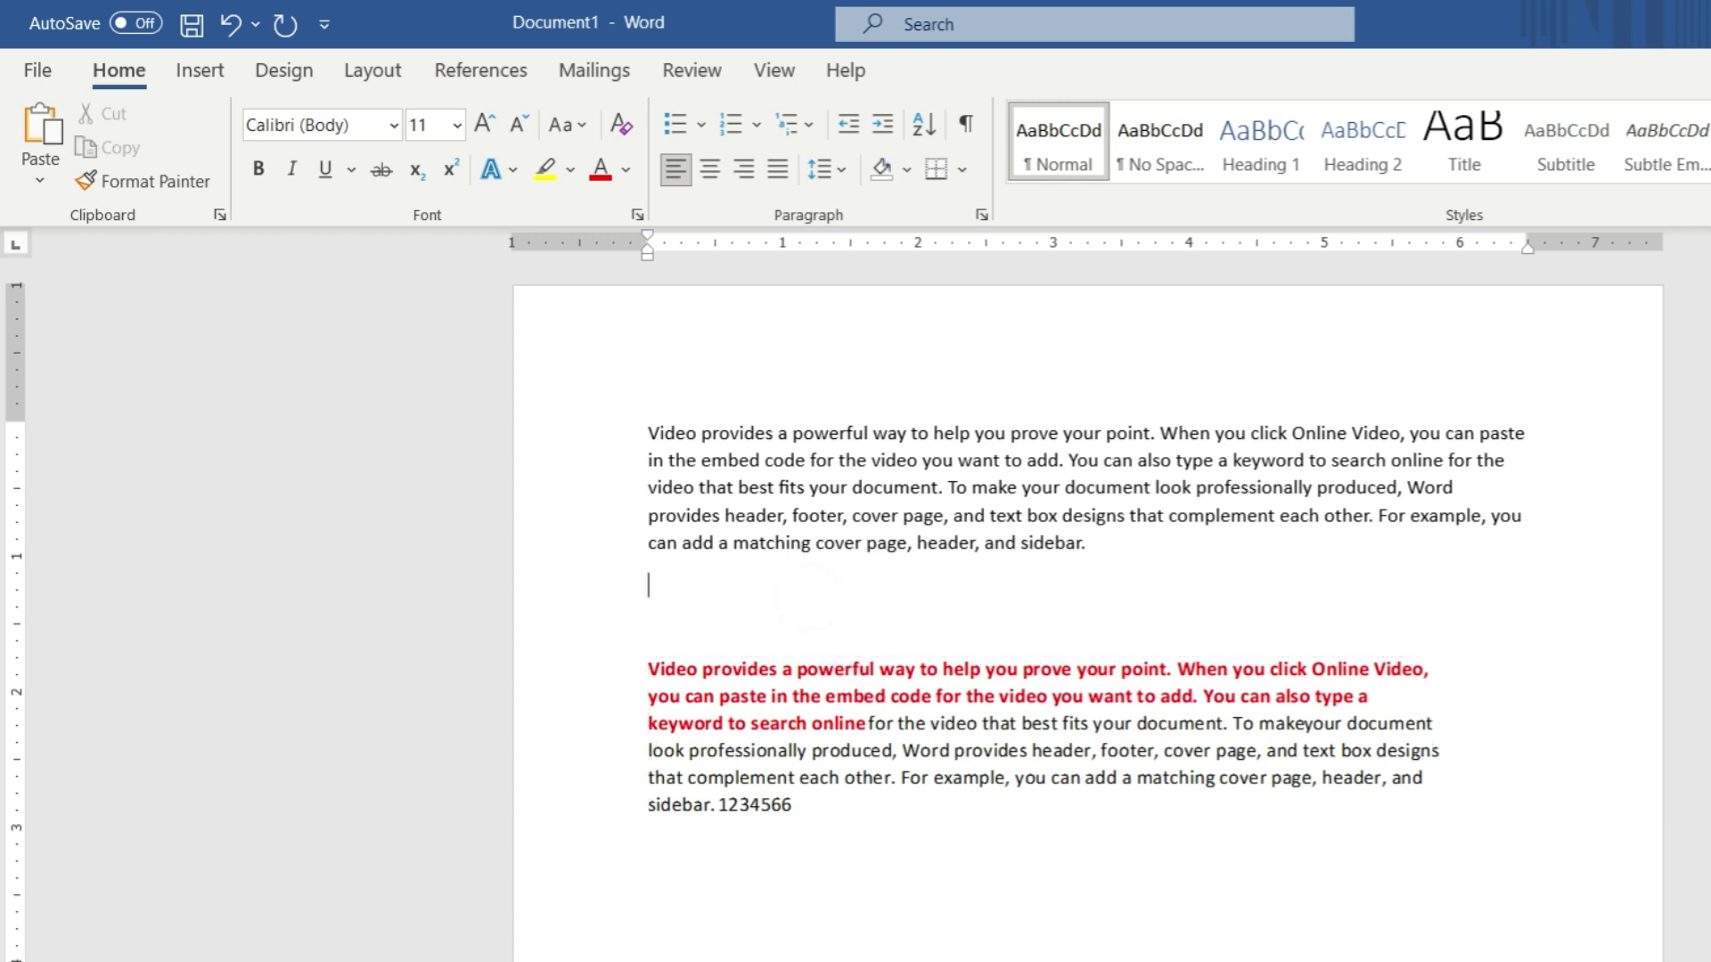
{"action": "left_click", "coordinate": [793, 735]}
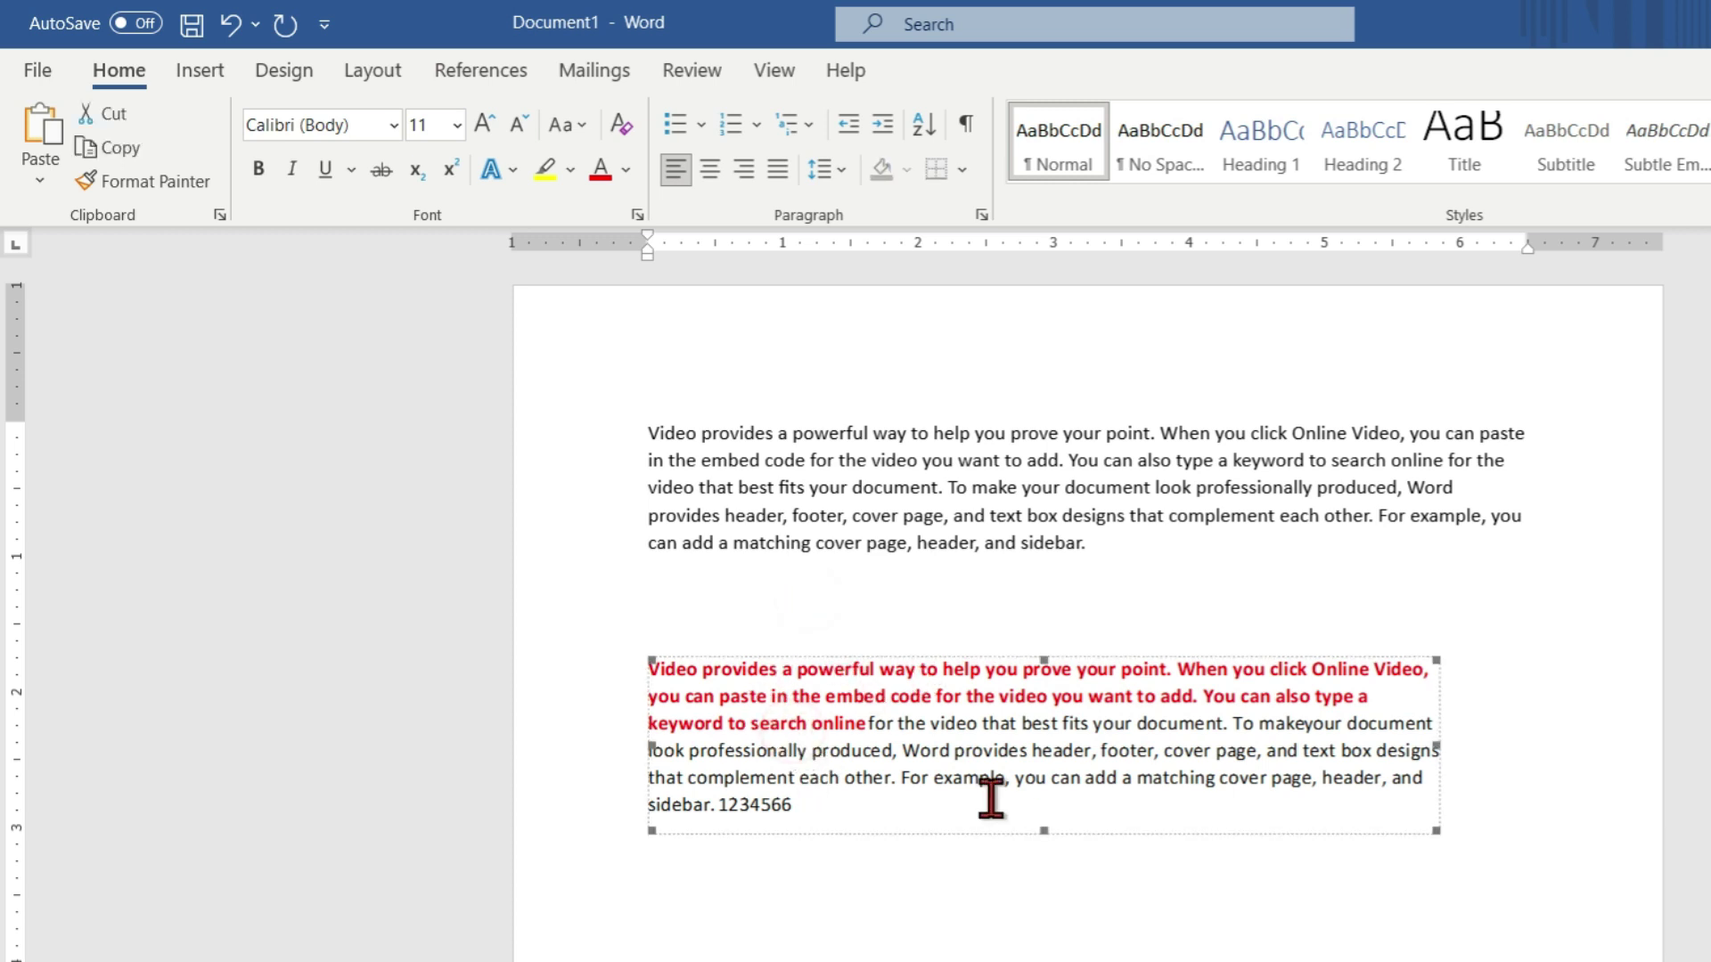
{"action": "key", "text": "Delete"}
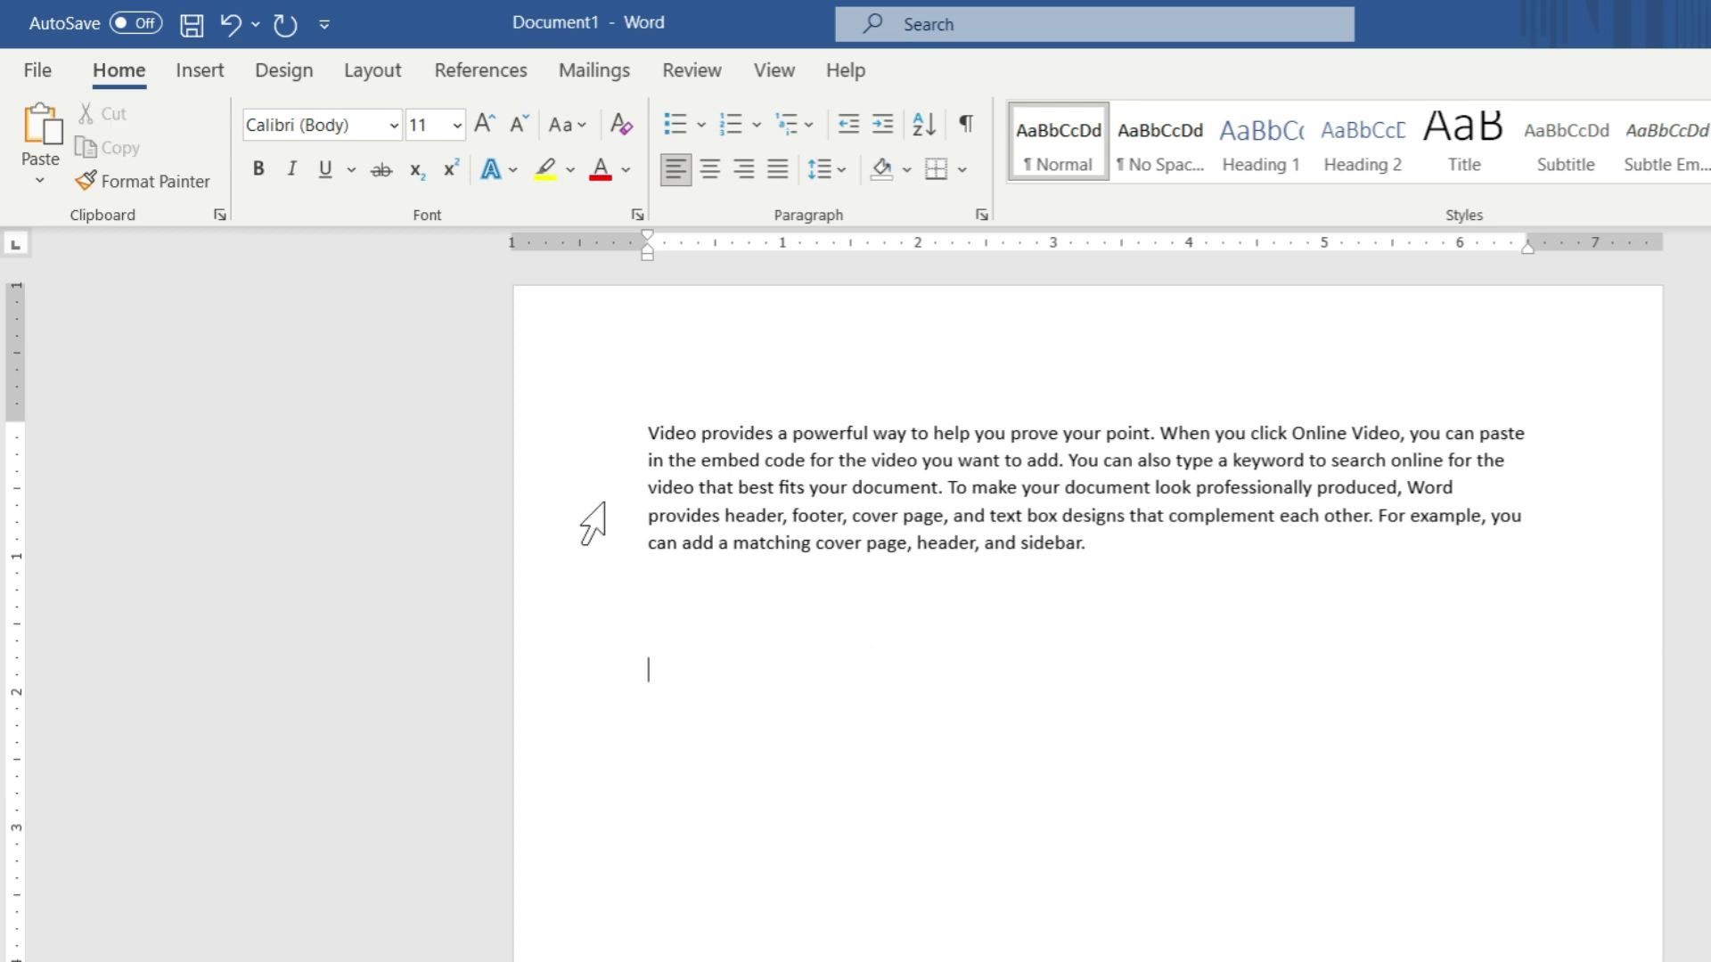
Check the Paste options list, then open Paste Special with Ctrl+Alt+V
{"action": "left_click", "coordinate": [42, 181]}
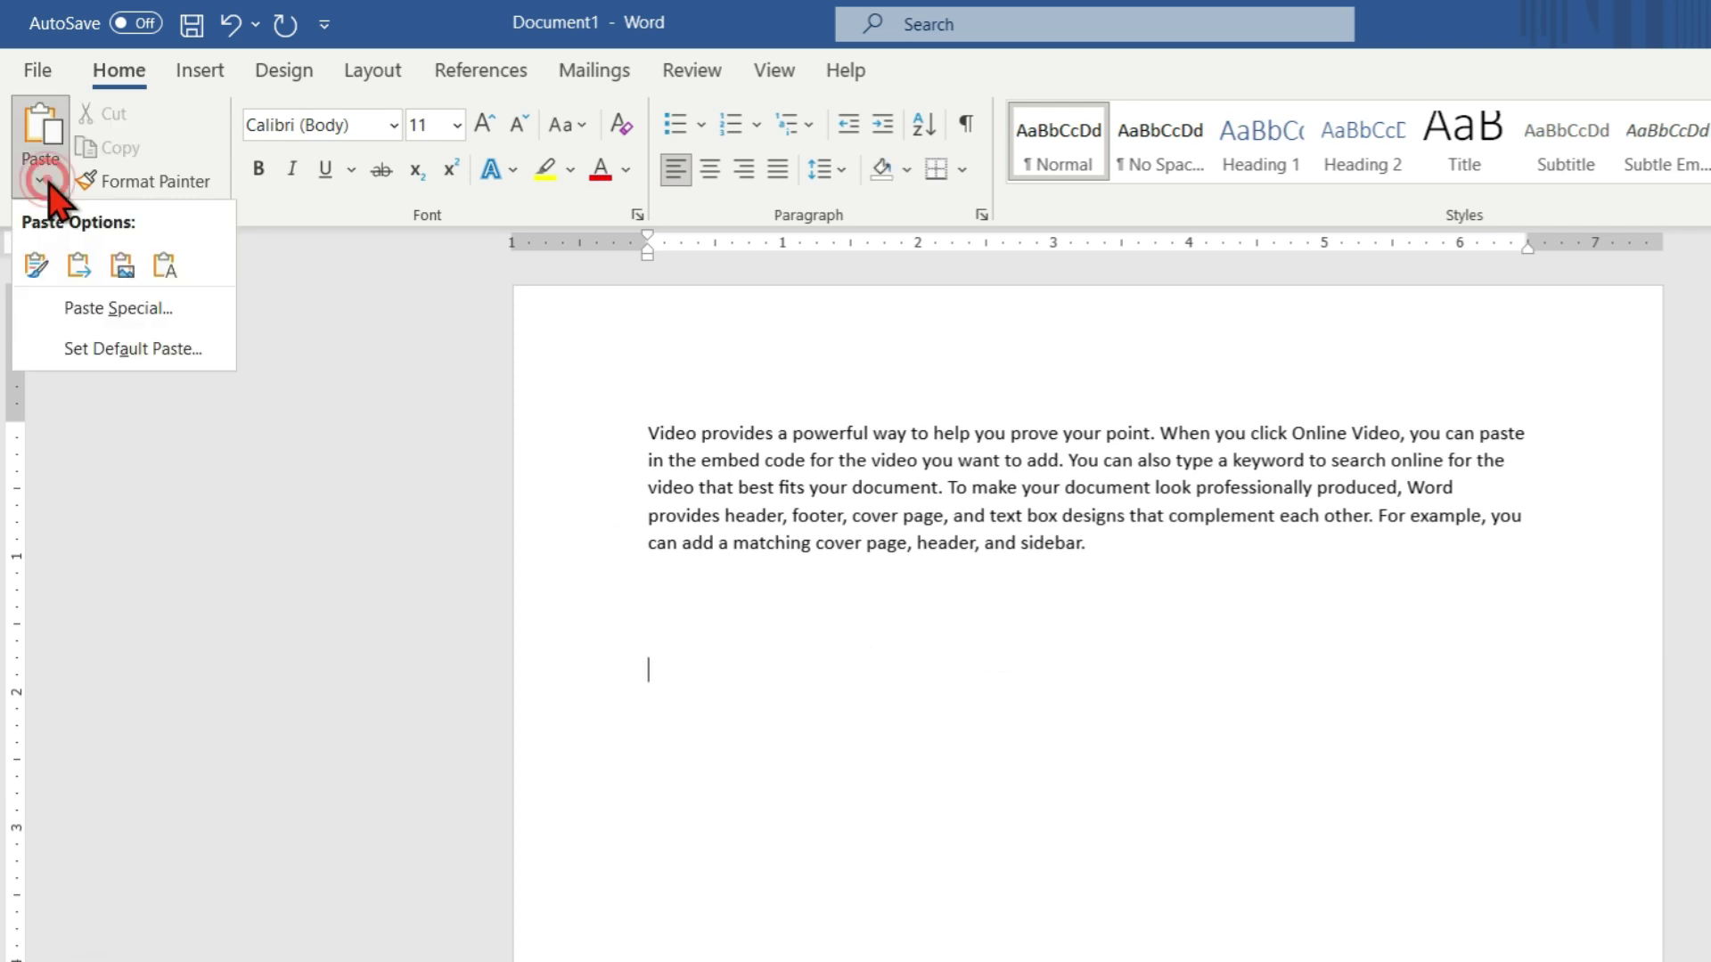
{"action": "left_click", "coordinate": [40, 183]}
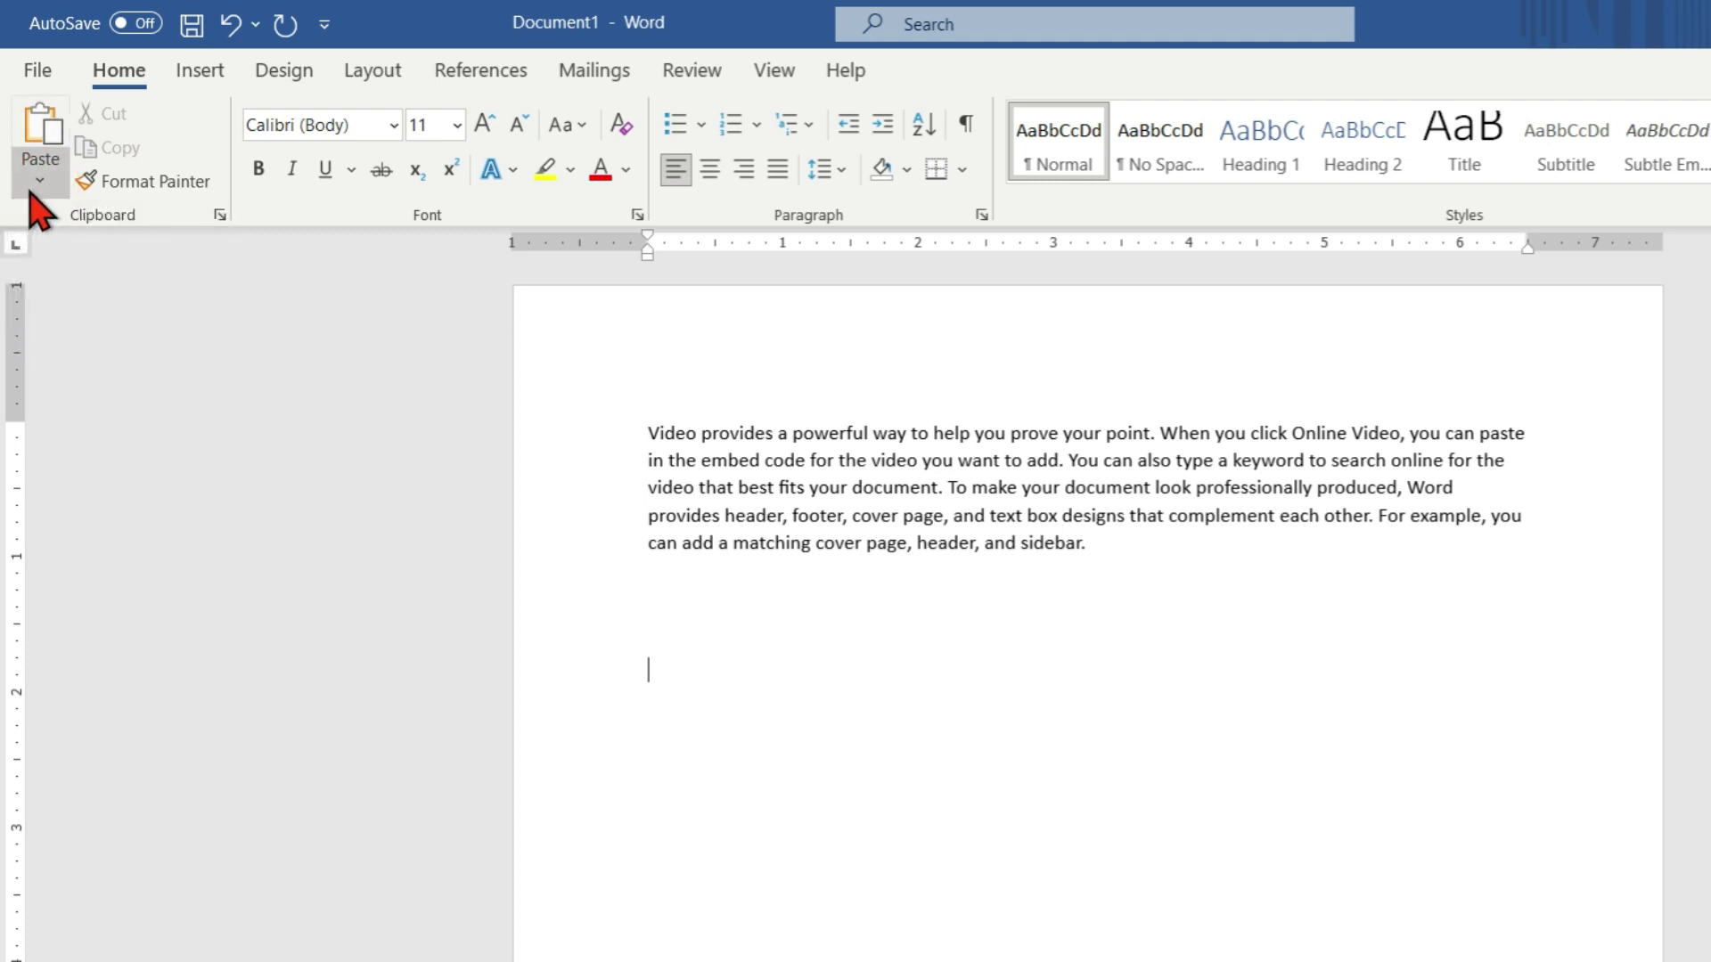
{"action": "left_click", "coordinate": [37, 183]}
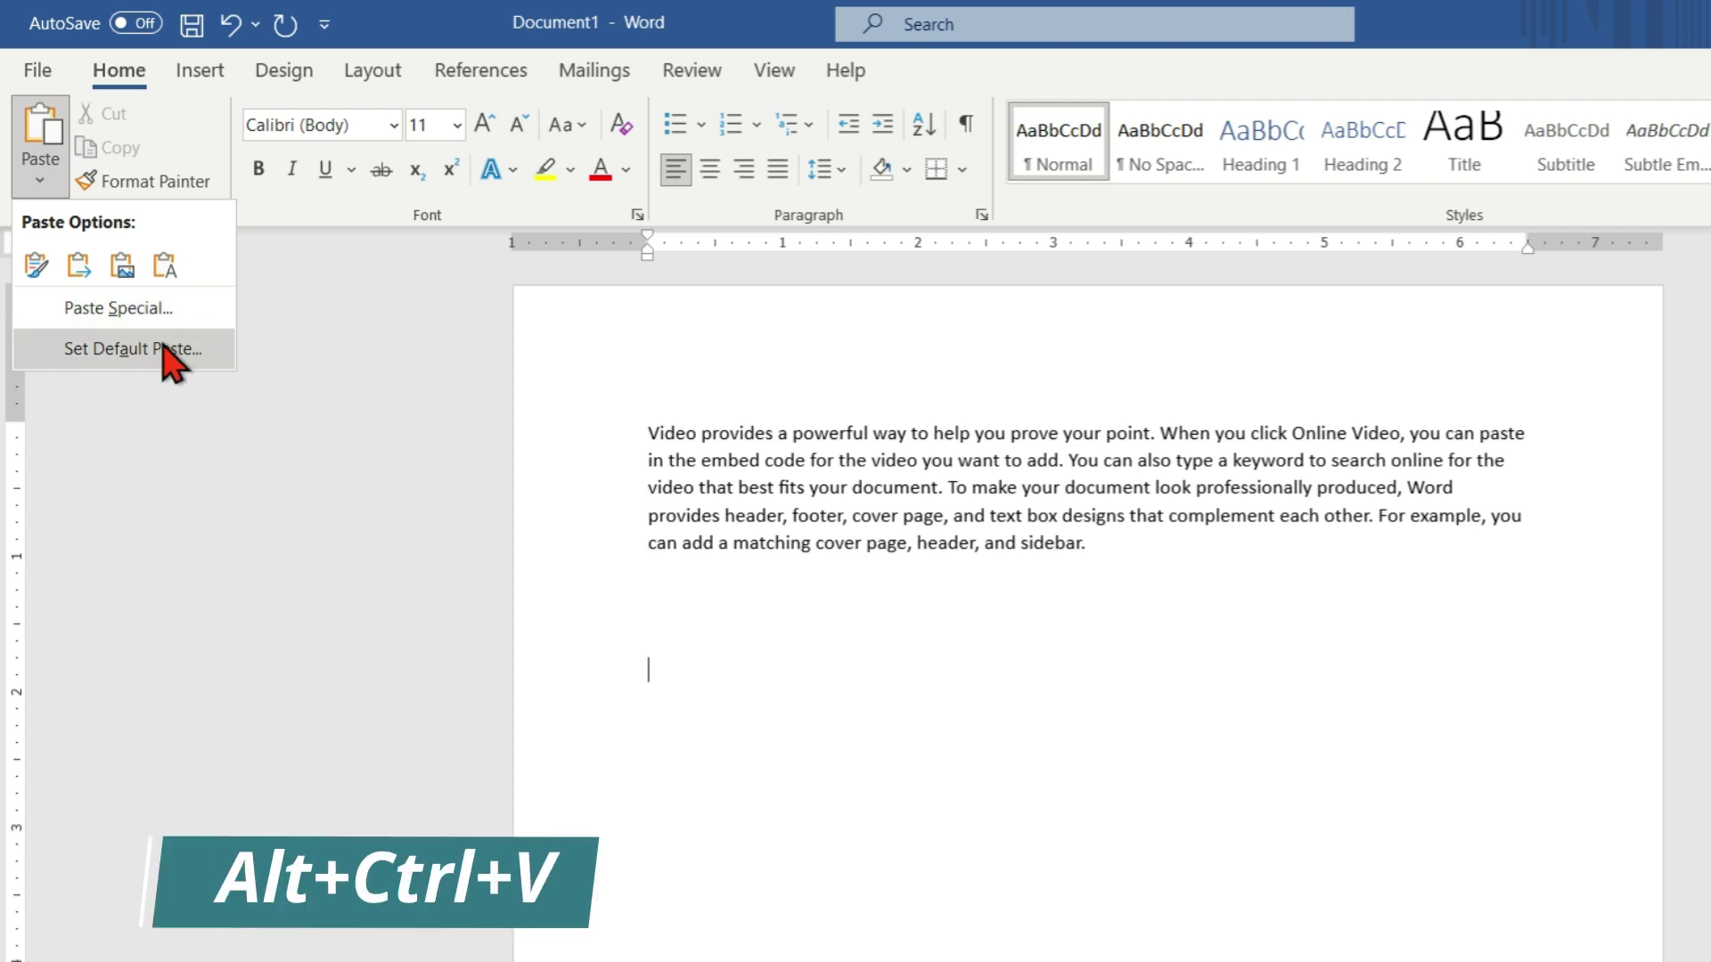
{"action": "left_click", "coordinate": [1353, 317]}
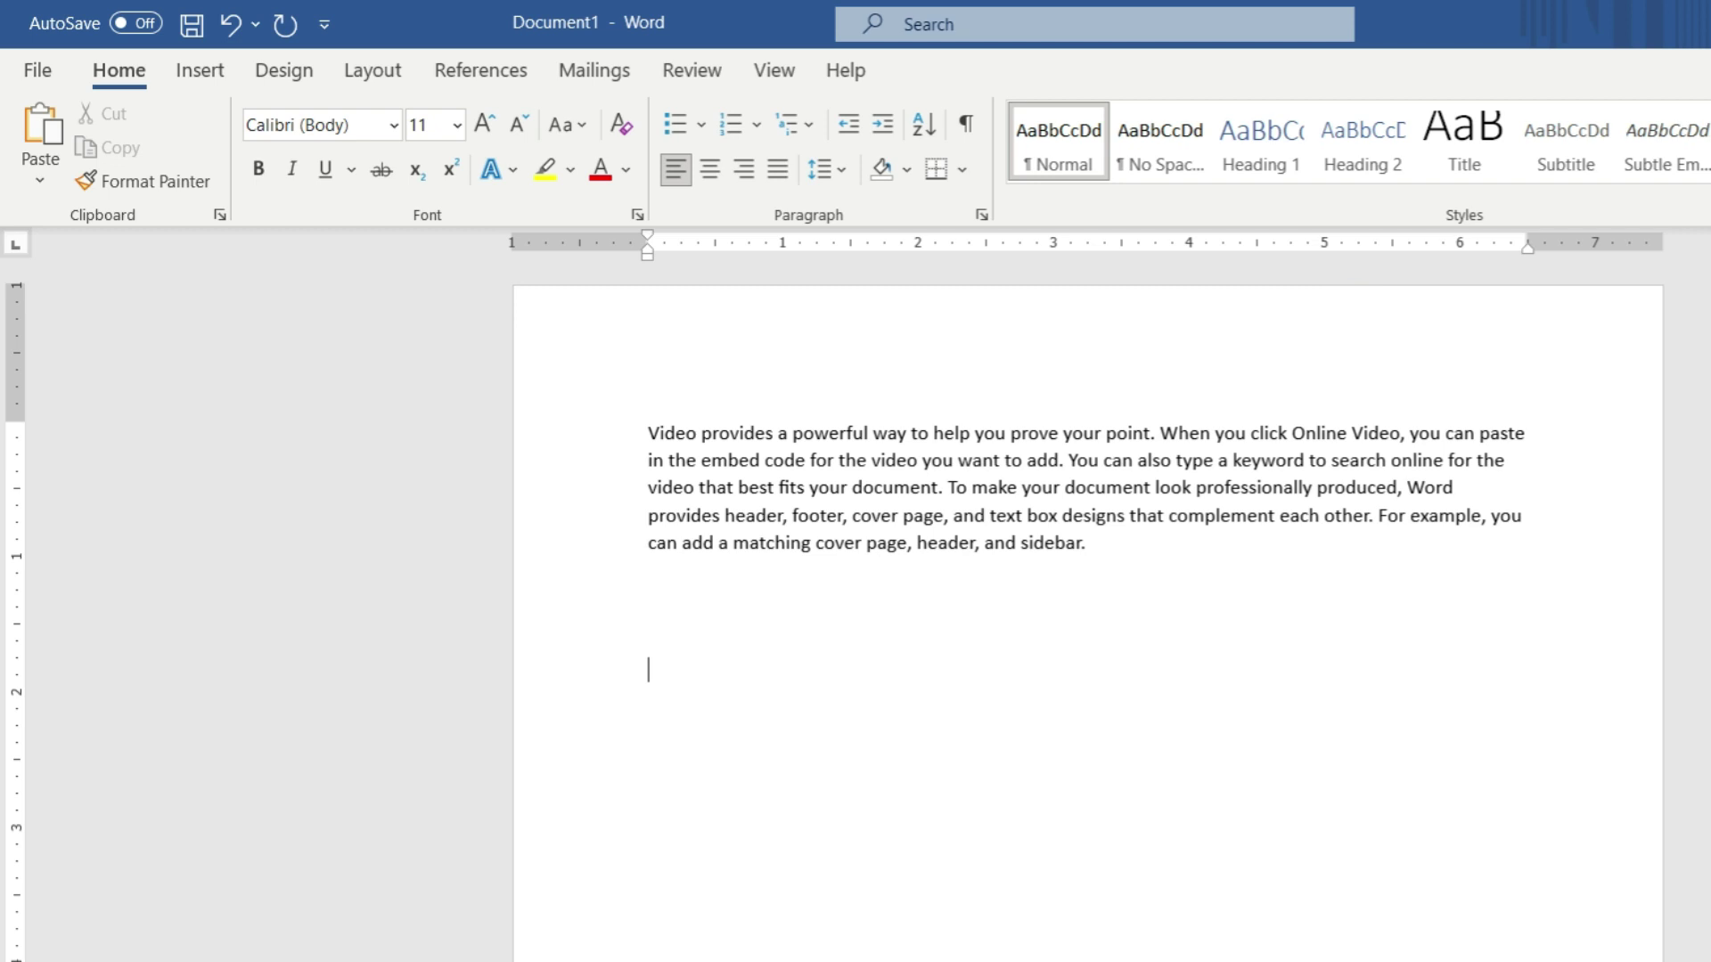
{"action": "key", "text": "ctrl+alt+v"}
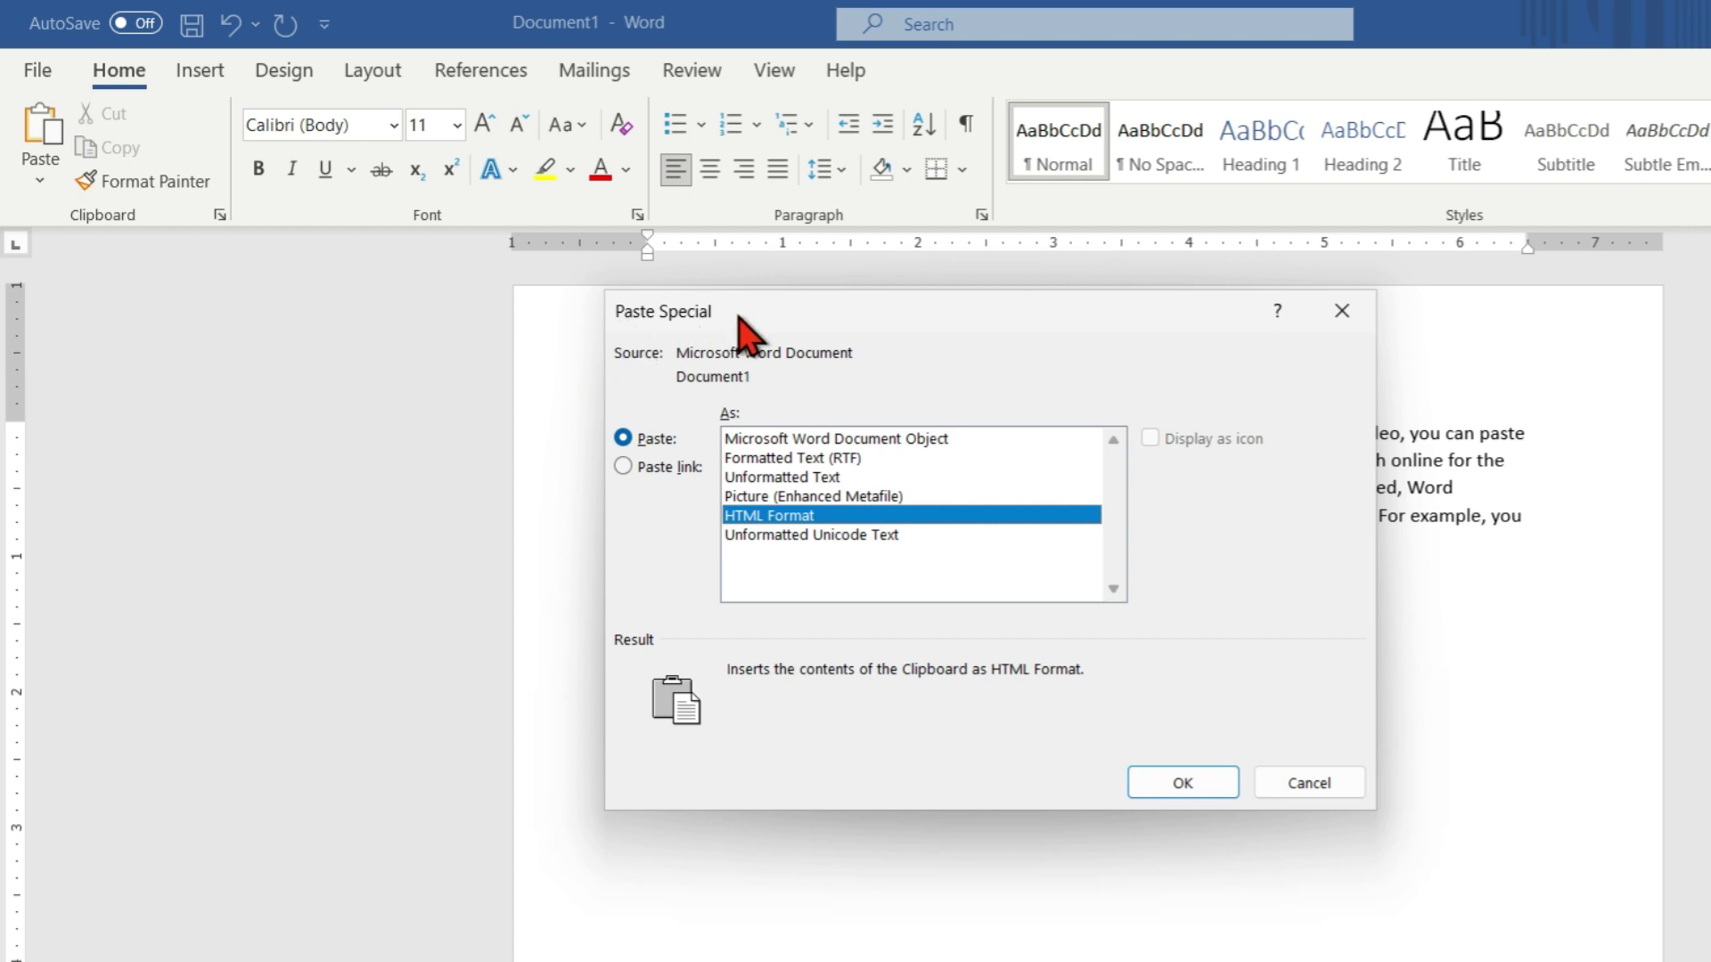
Choose Formatted Text (RTF) in Paste Special and paste the paragraph copy
{"action": "left_click", "coordinate": [750, 458]}
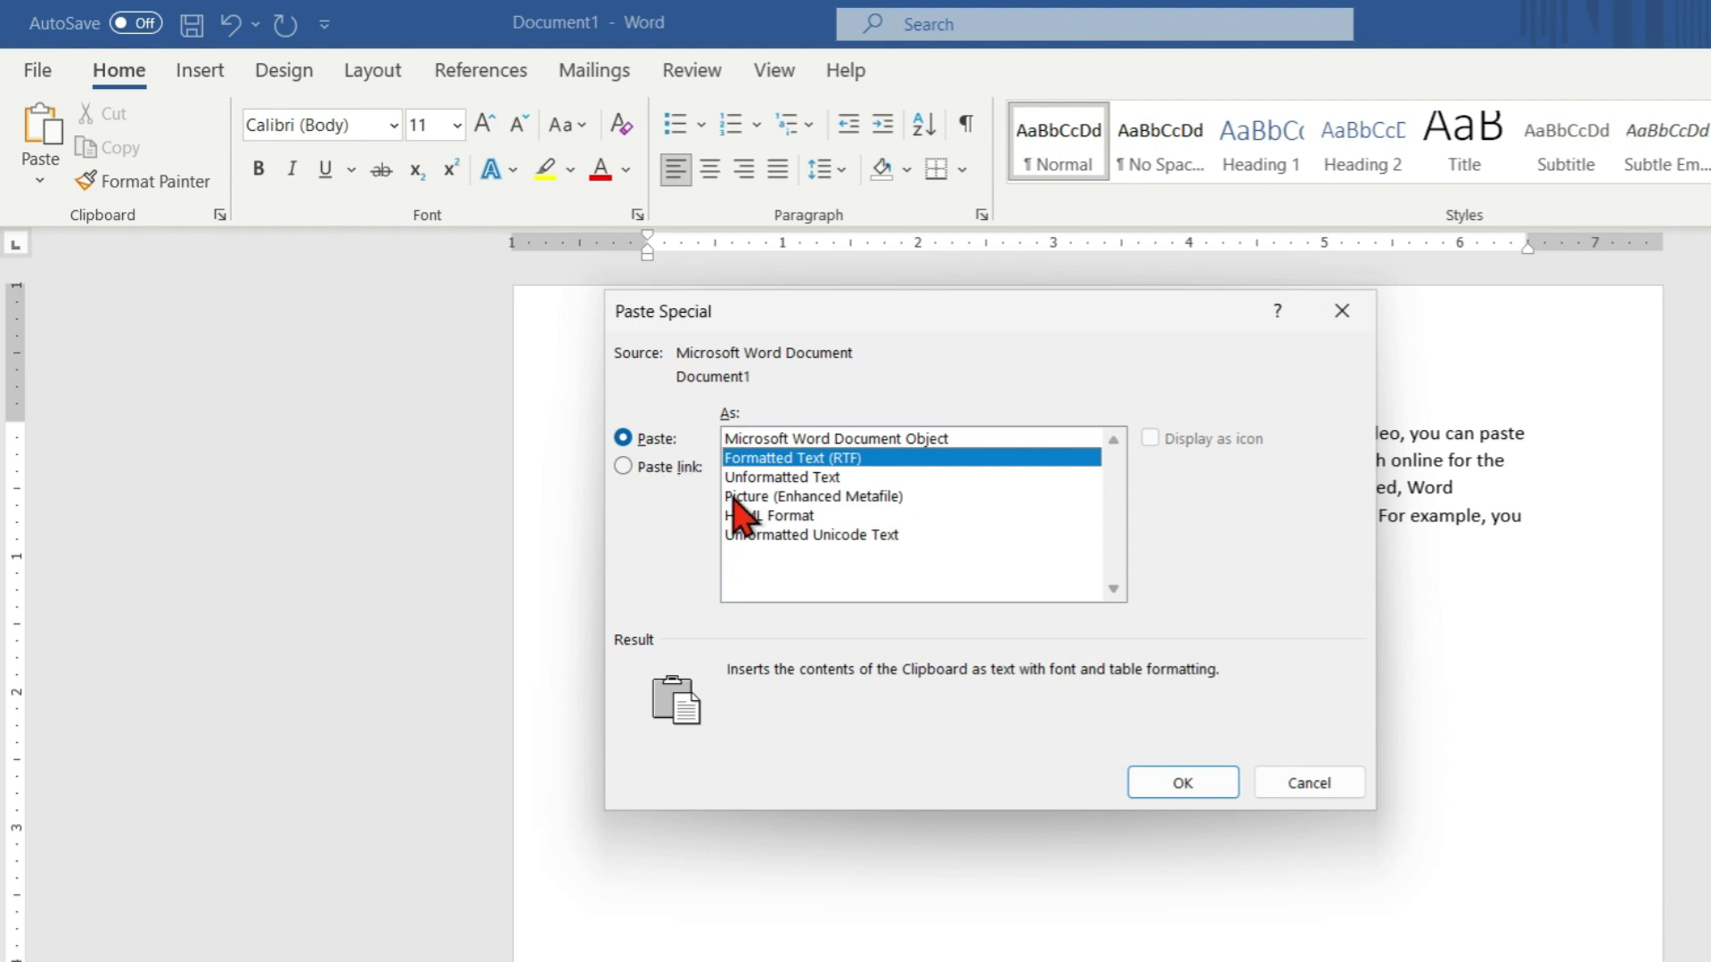
{"action": "left_click", "coordinate": [1182, 786]}
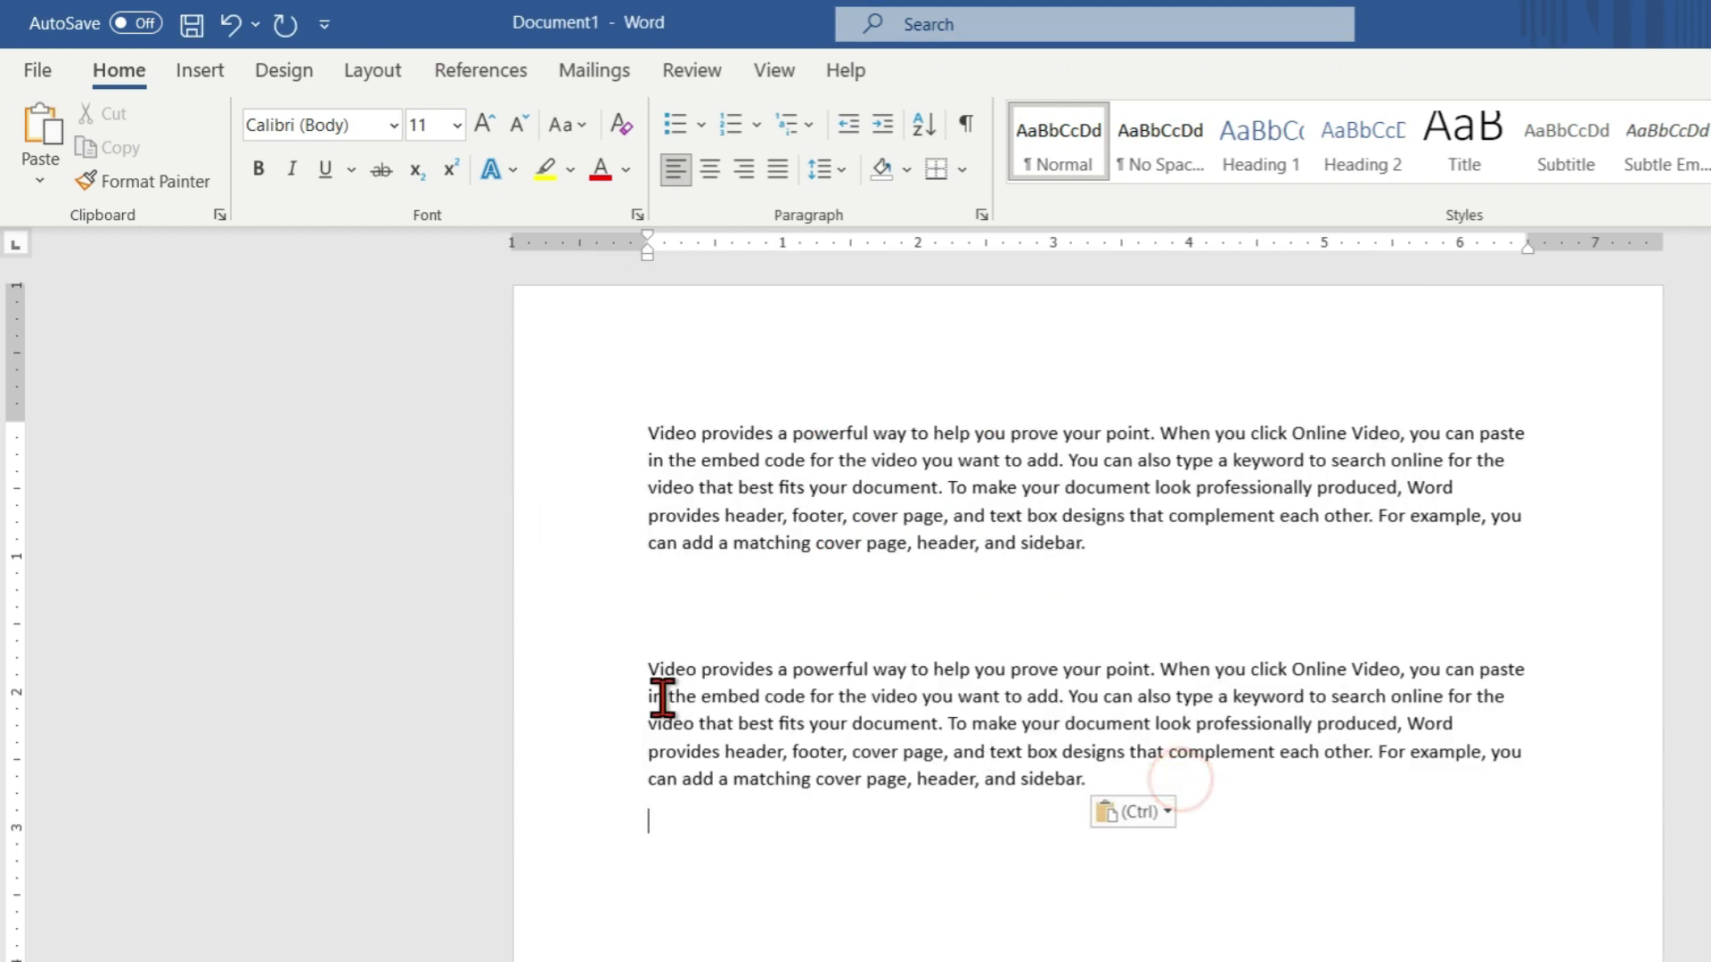
Bold the first paragraph's text from 'embed code' through 'look'
{"action": "left_click_drag", "start_coordinate": [753, 660], "coordinate": [940, 764]}
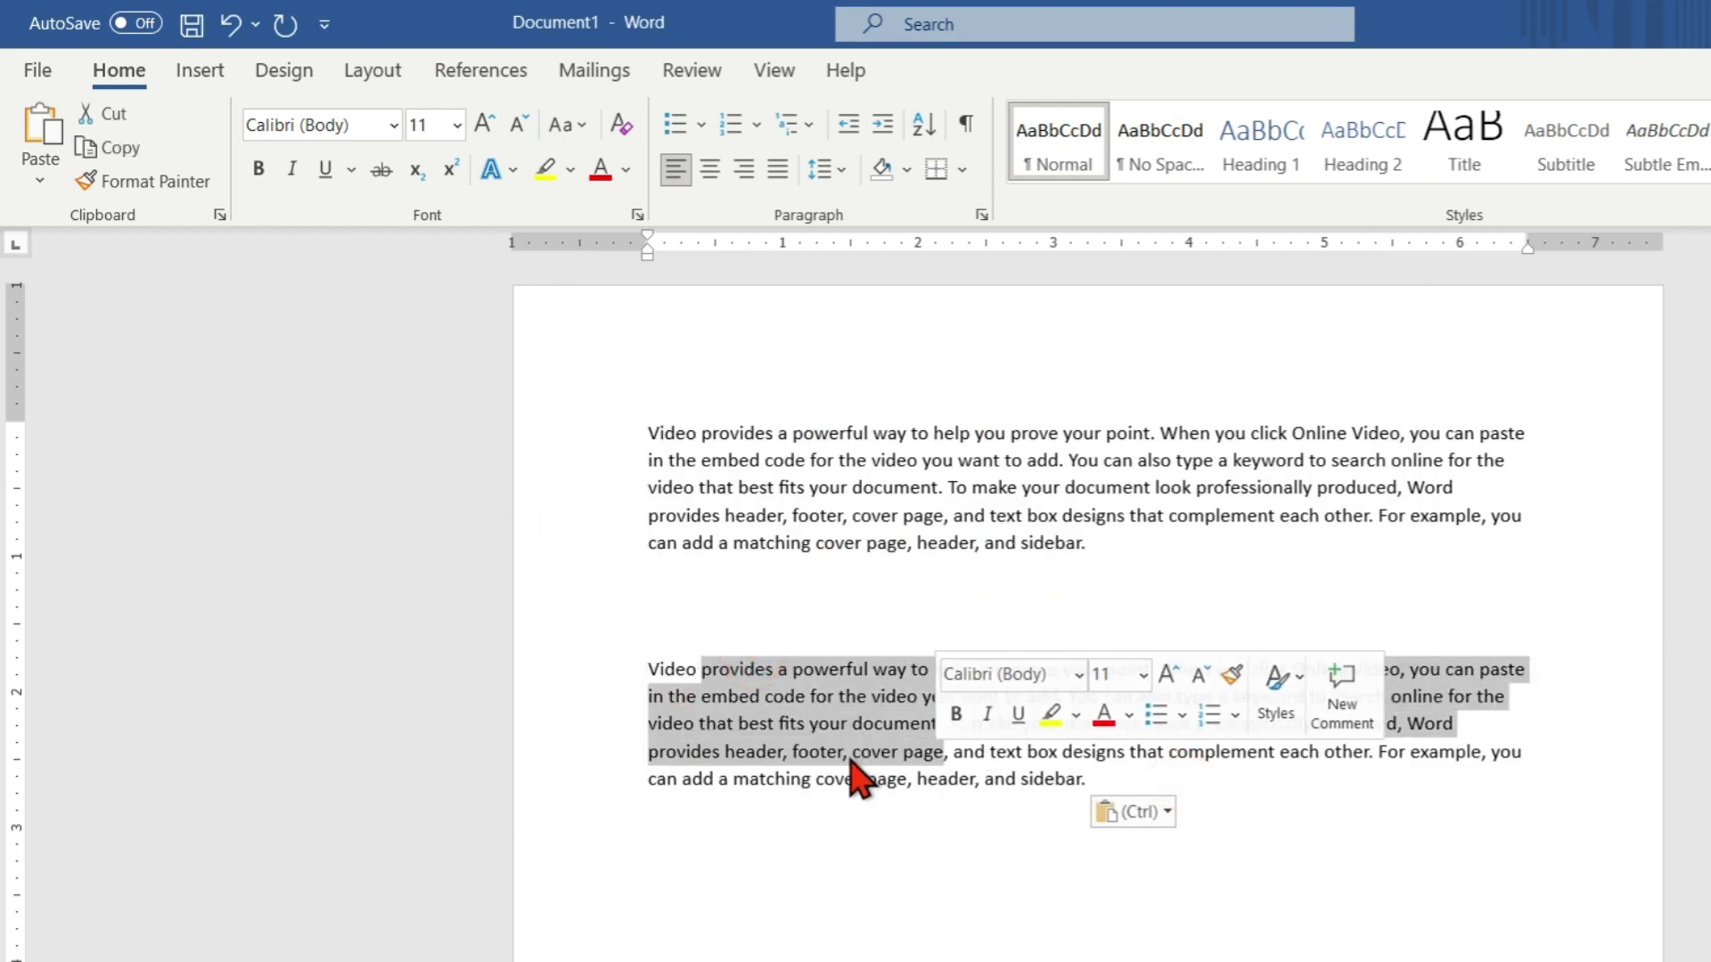
{"action": "left_click", "coordinate": [847, 752]}
{"action": "left_click", "coordinate": [882, 724]}
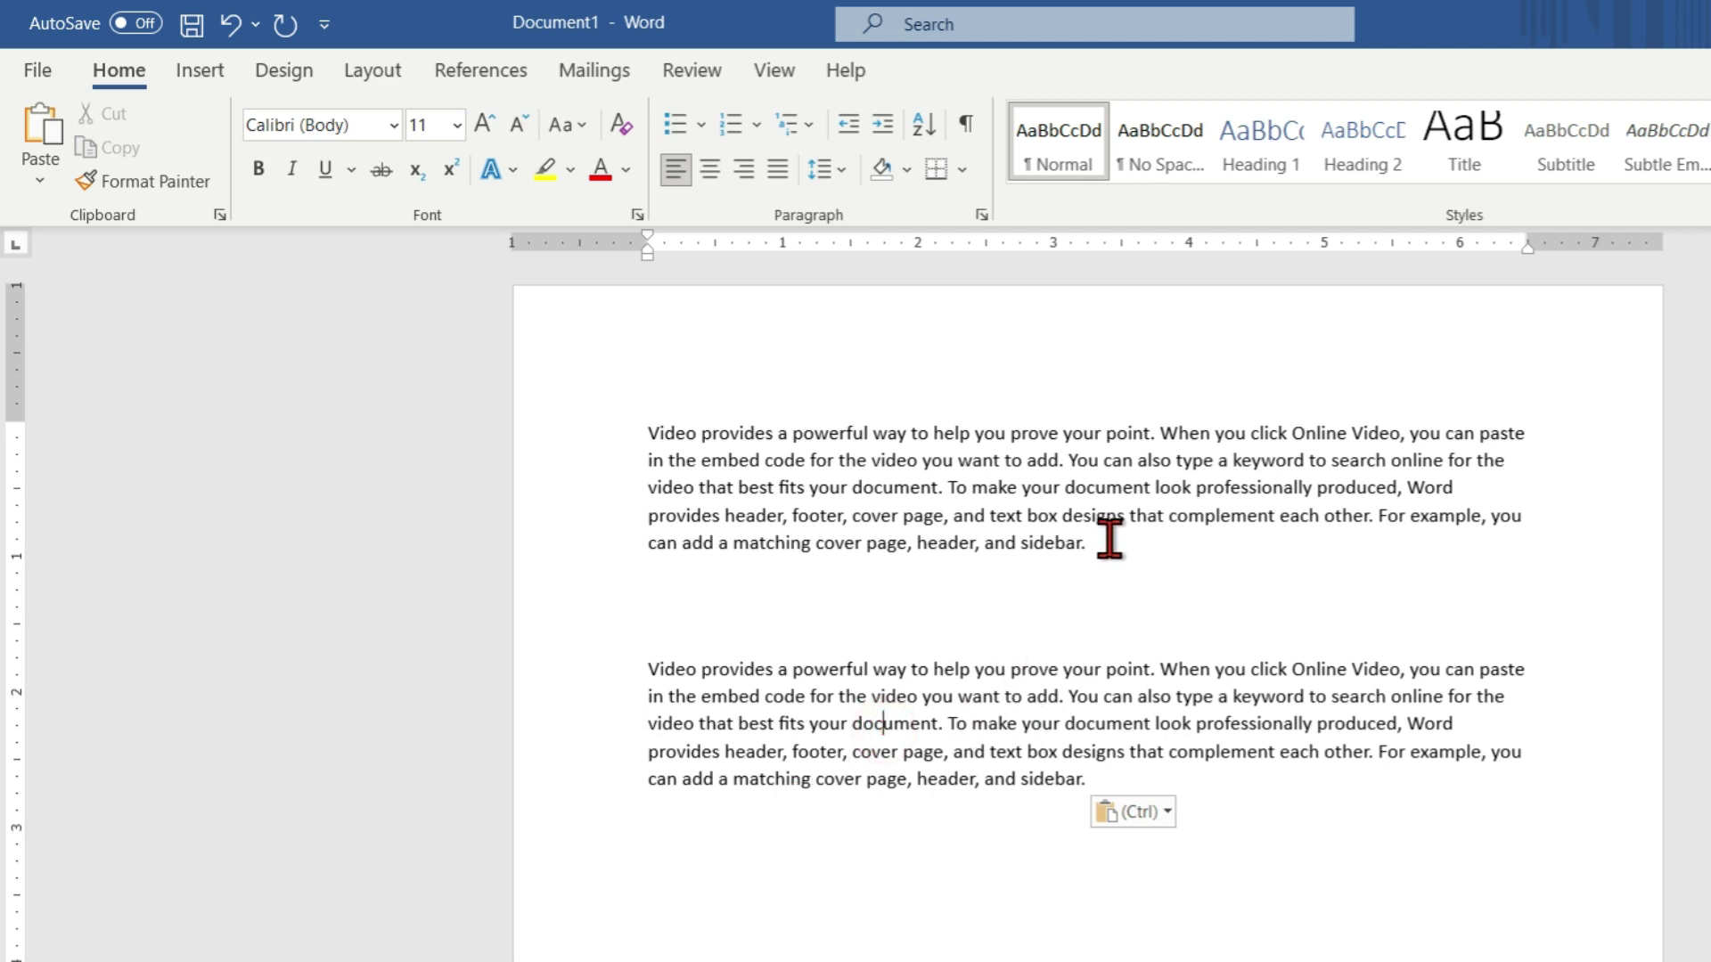
{"action": "left_click_drag", "start_coordinate": [1107, 537], "coordinate": [737, 454]}
{"action": "left_click", "coordinate": [795, 508]}
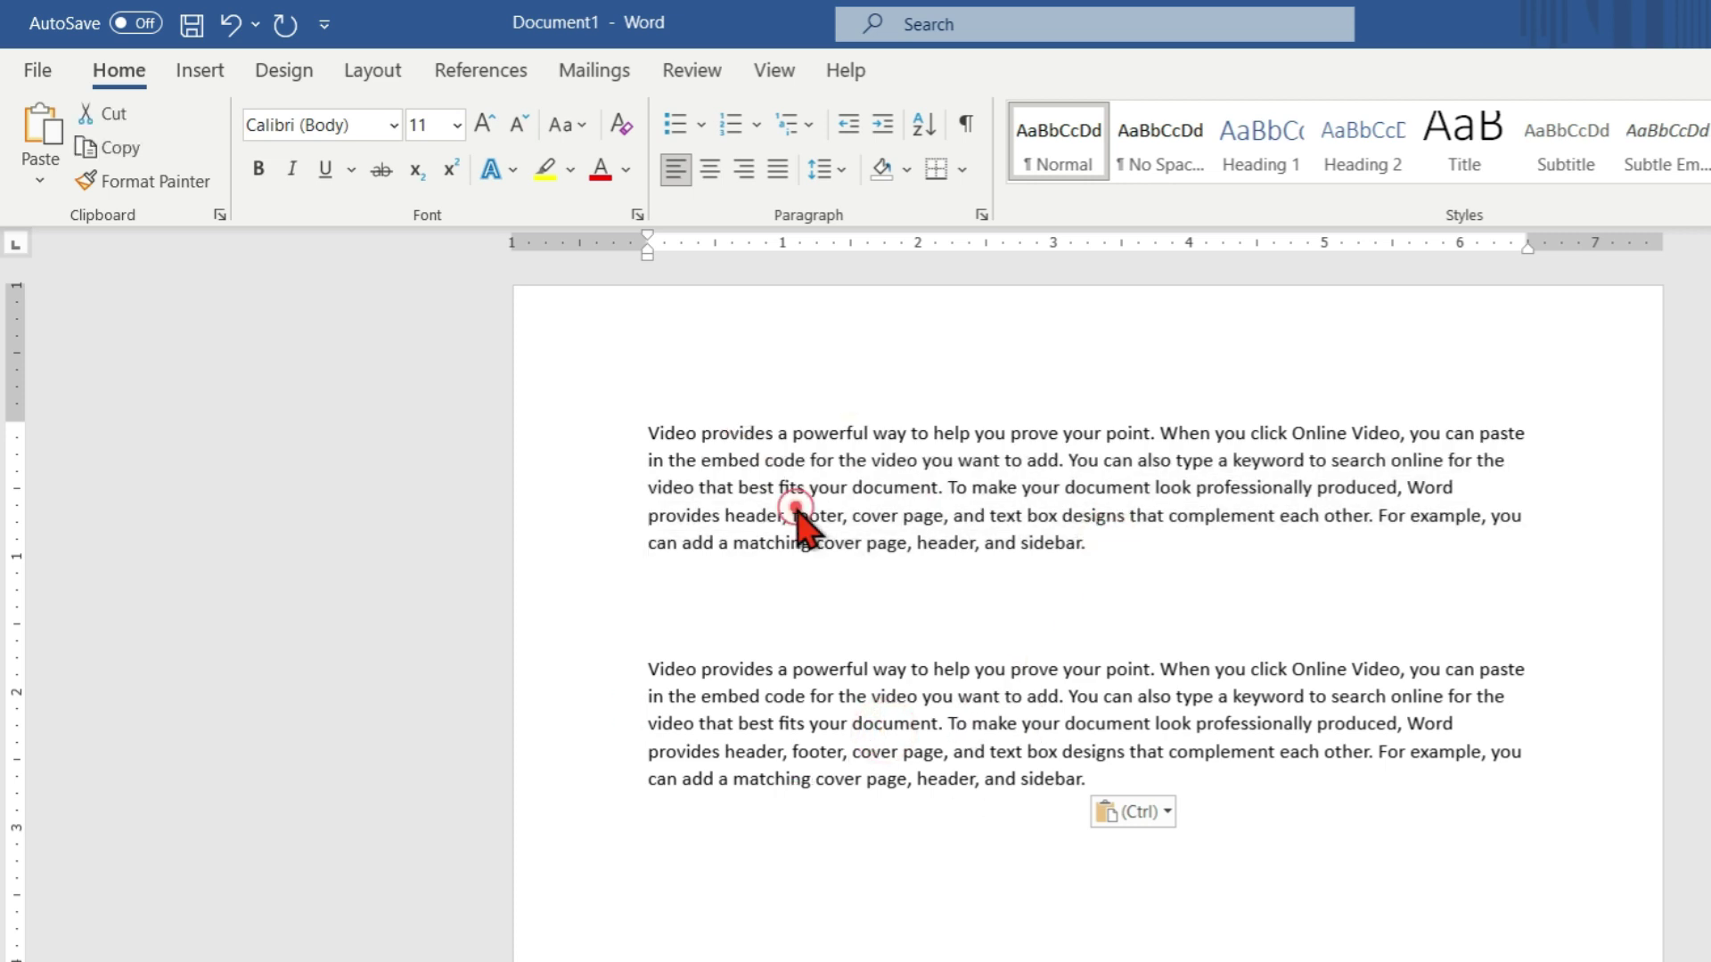
{"action": "left_click_drag", "start_coordinate": [670, 459], "coordinate": [1165, 479]}
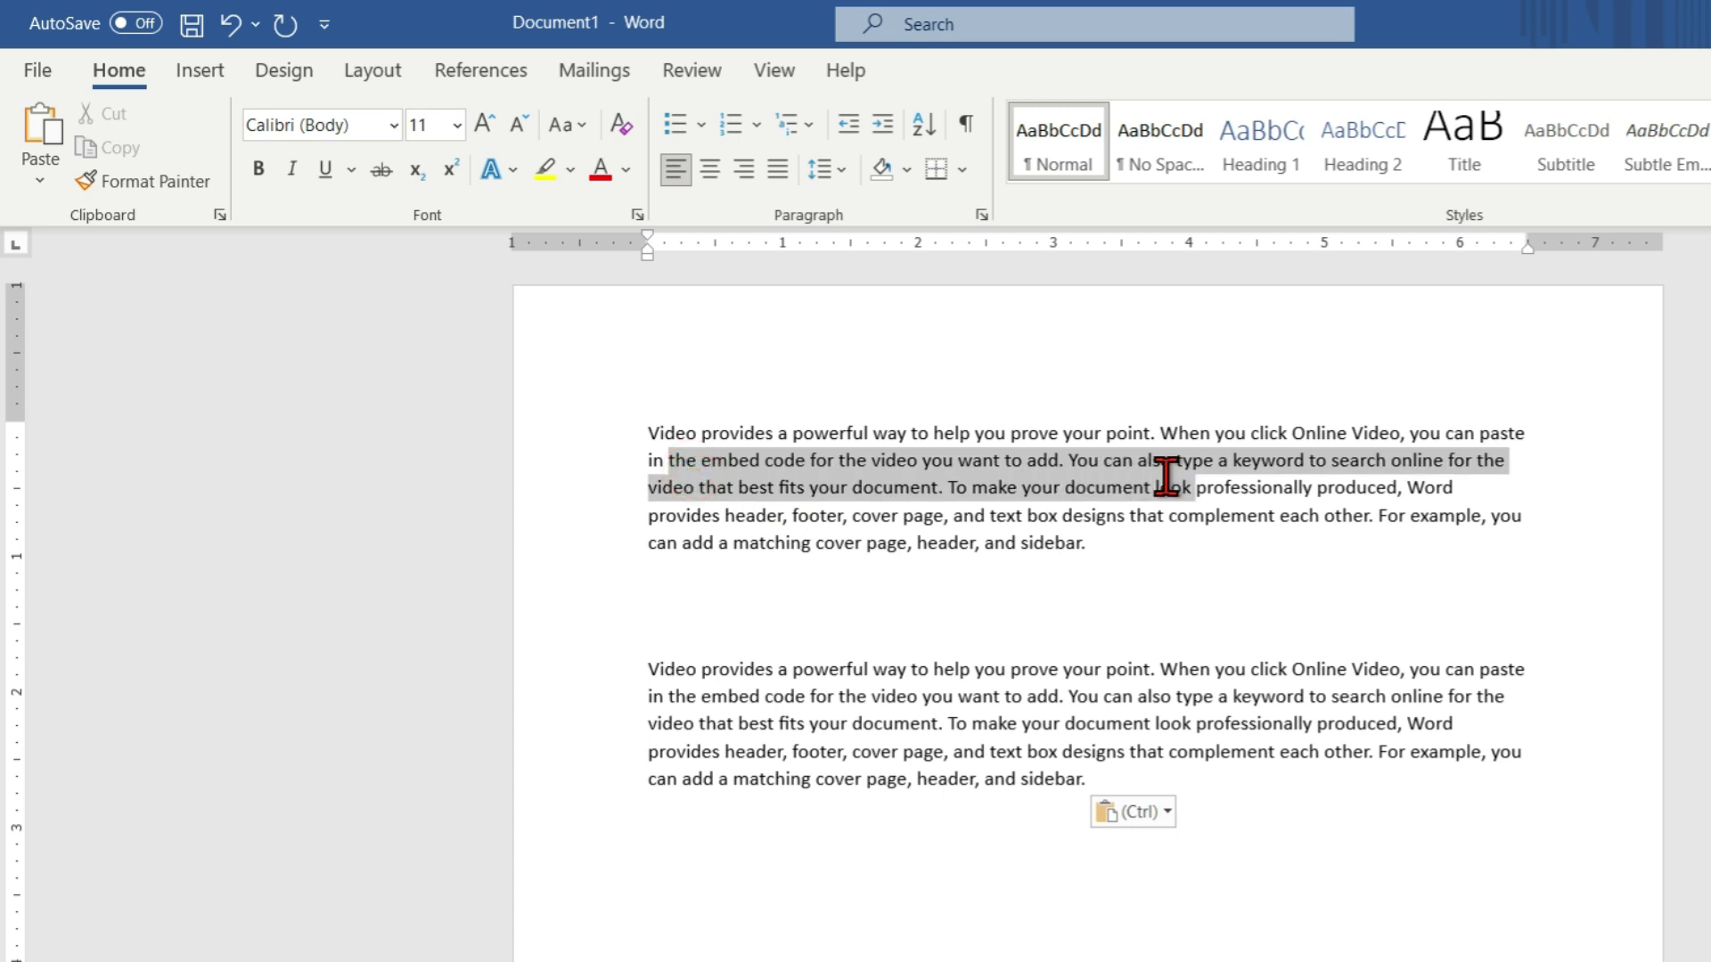
{"action": "left_click", "coordinate": [258, 168]}
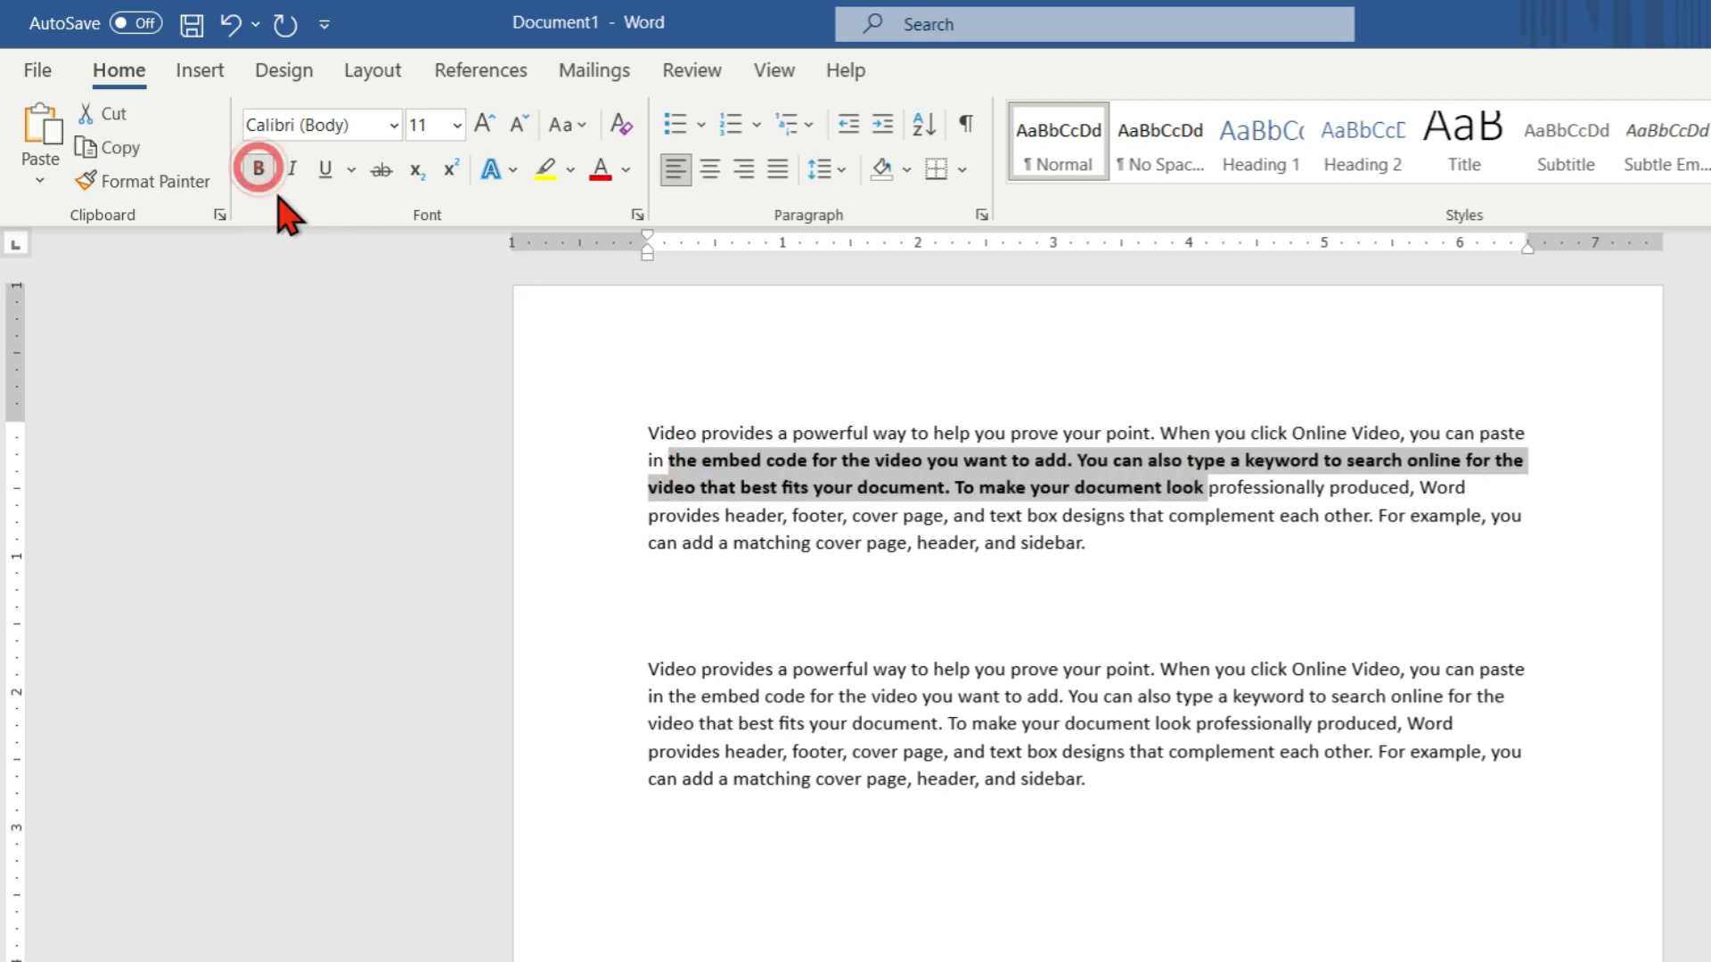
Colour the phrase from 'document' to 'professionally' red
{"action": "left_click", "coordinate": [1066, 543]}
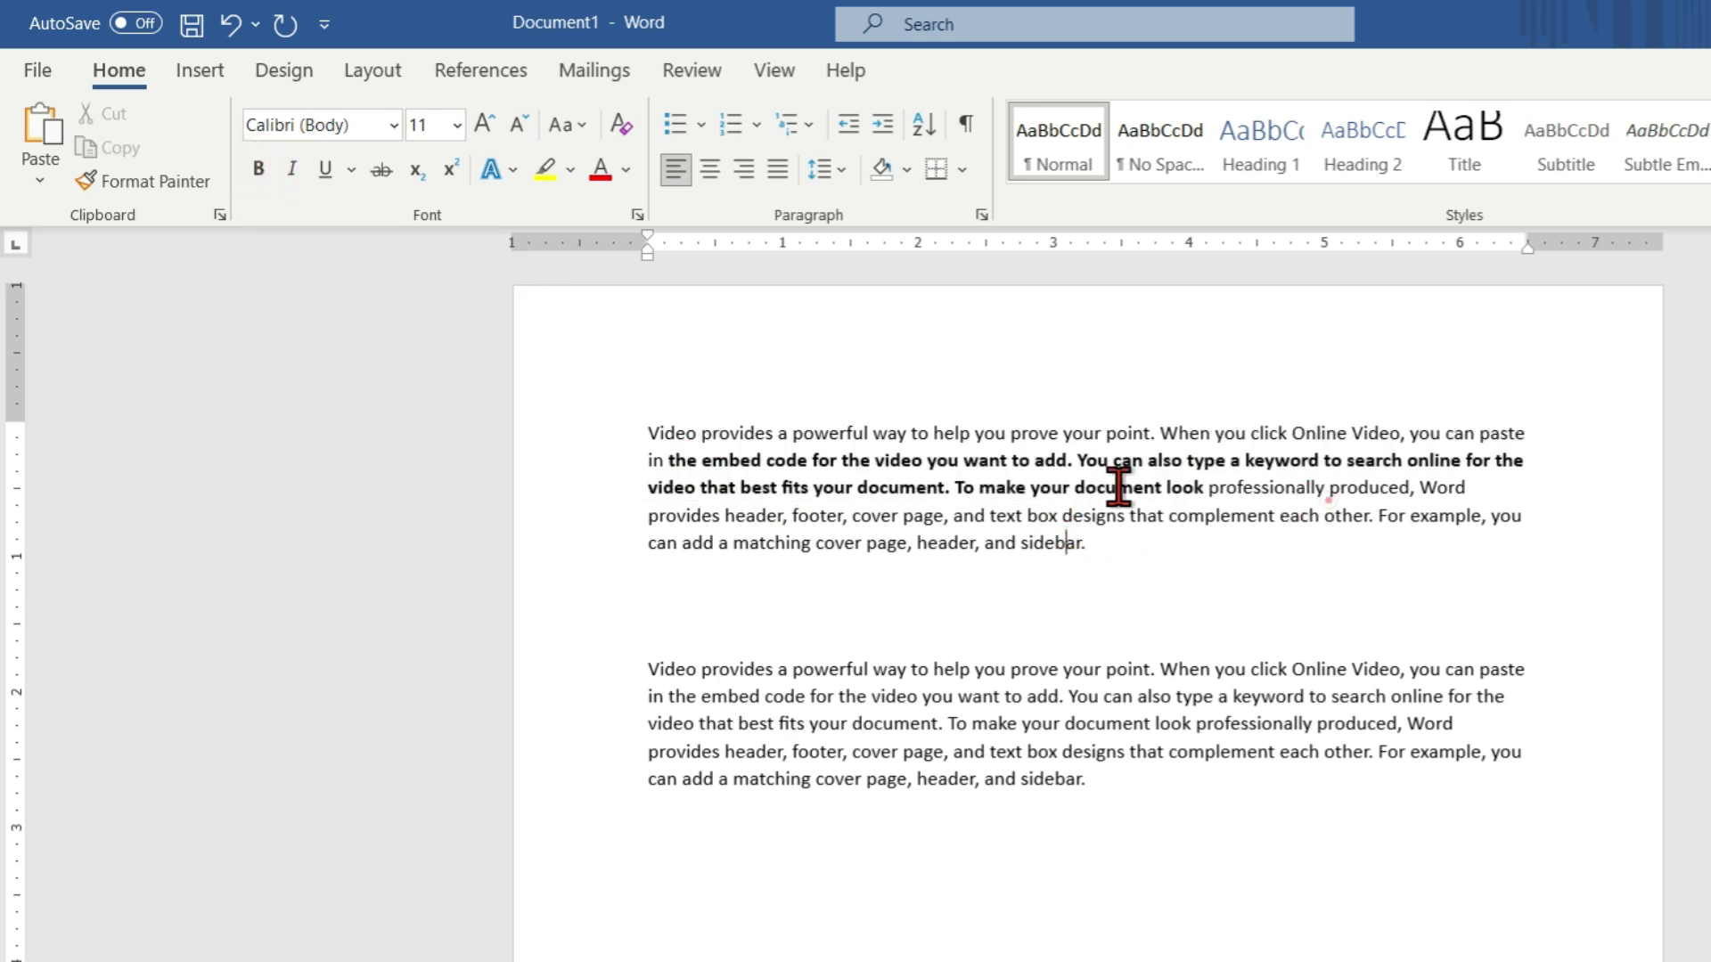
{"action": "left_click_drag", "start_coordinate": [1327, 488], "coordinate": [857, 487]}
{"action": "left_click", "coordinate": [604, 167]}
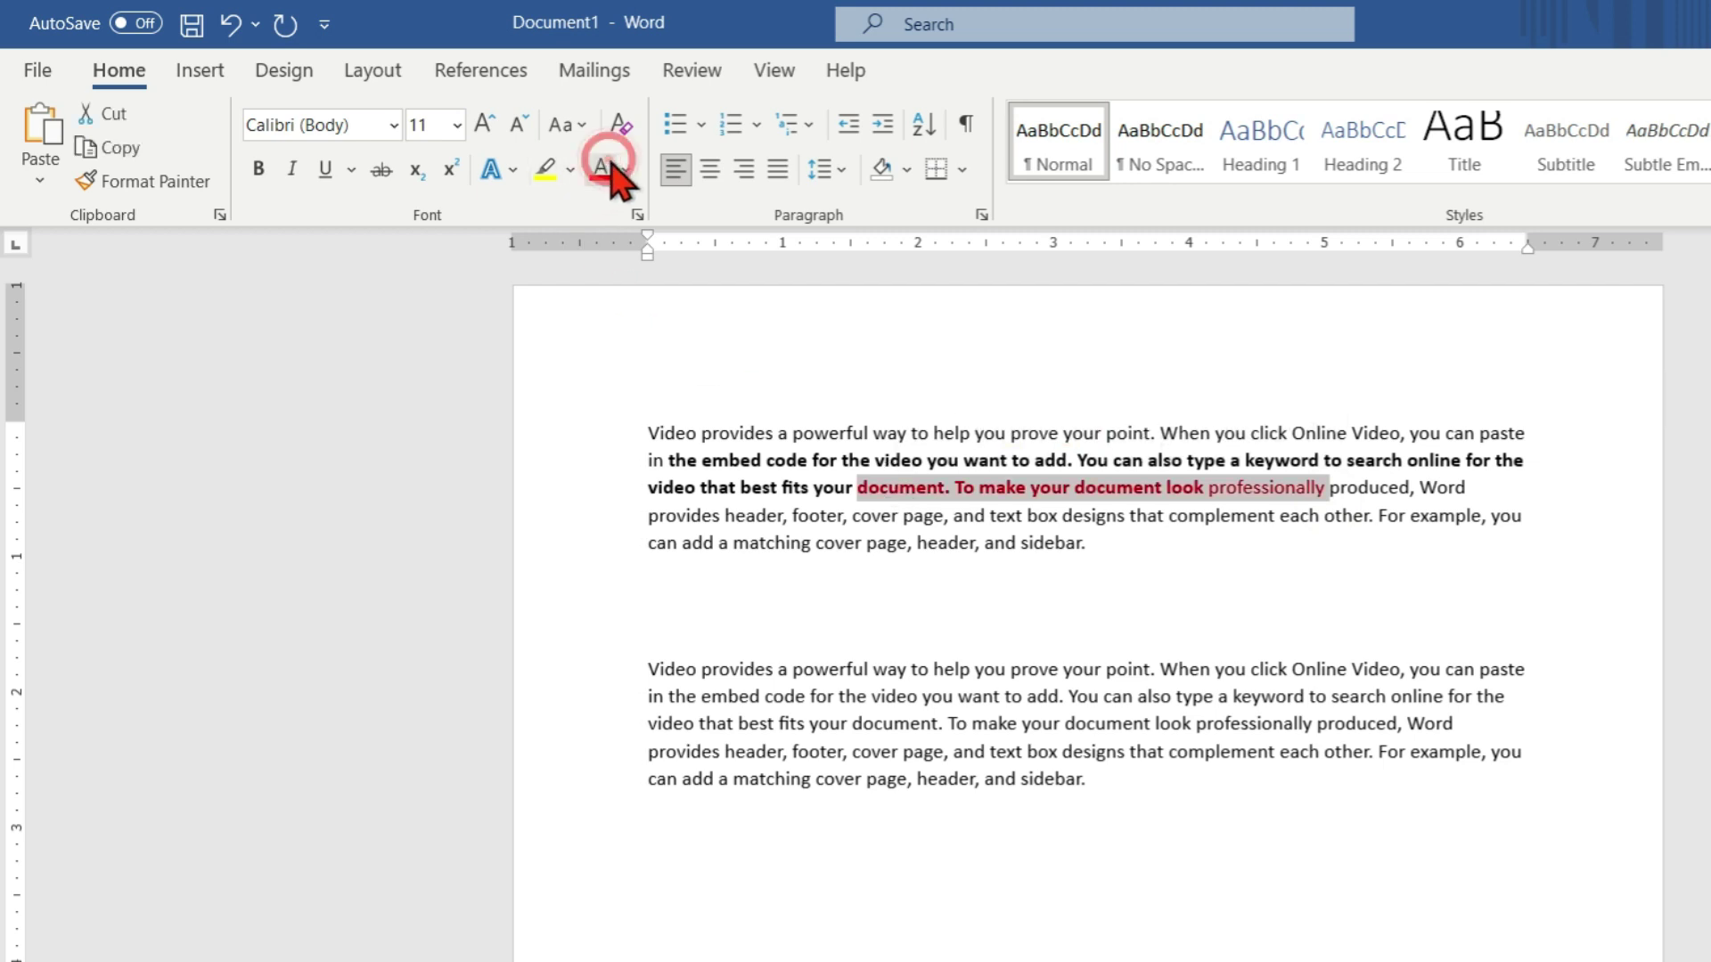
Make the paragraph's opening words italic and underlined, then select the second paragraph
{"action": "left_click_drag", "start_coordinate": [748, 433], "coordinate": [921, 460]}
{"action": "left_click", "coordinate": [292, 169]}
{"action": "left_click", "coordinate": [326, 170]}
{"action": "left_click", "coordinate": [1087, 776]}
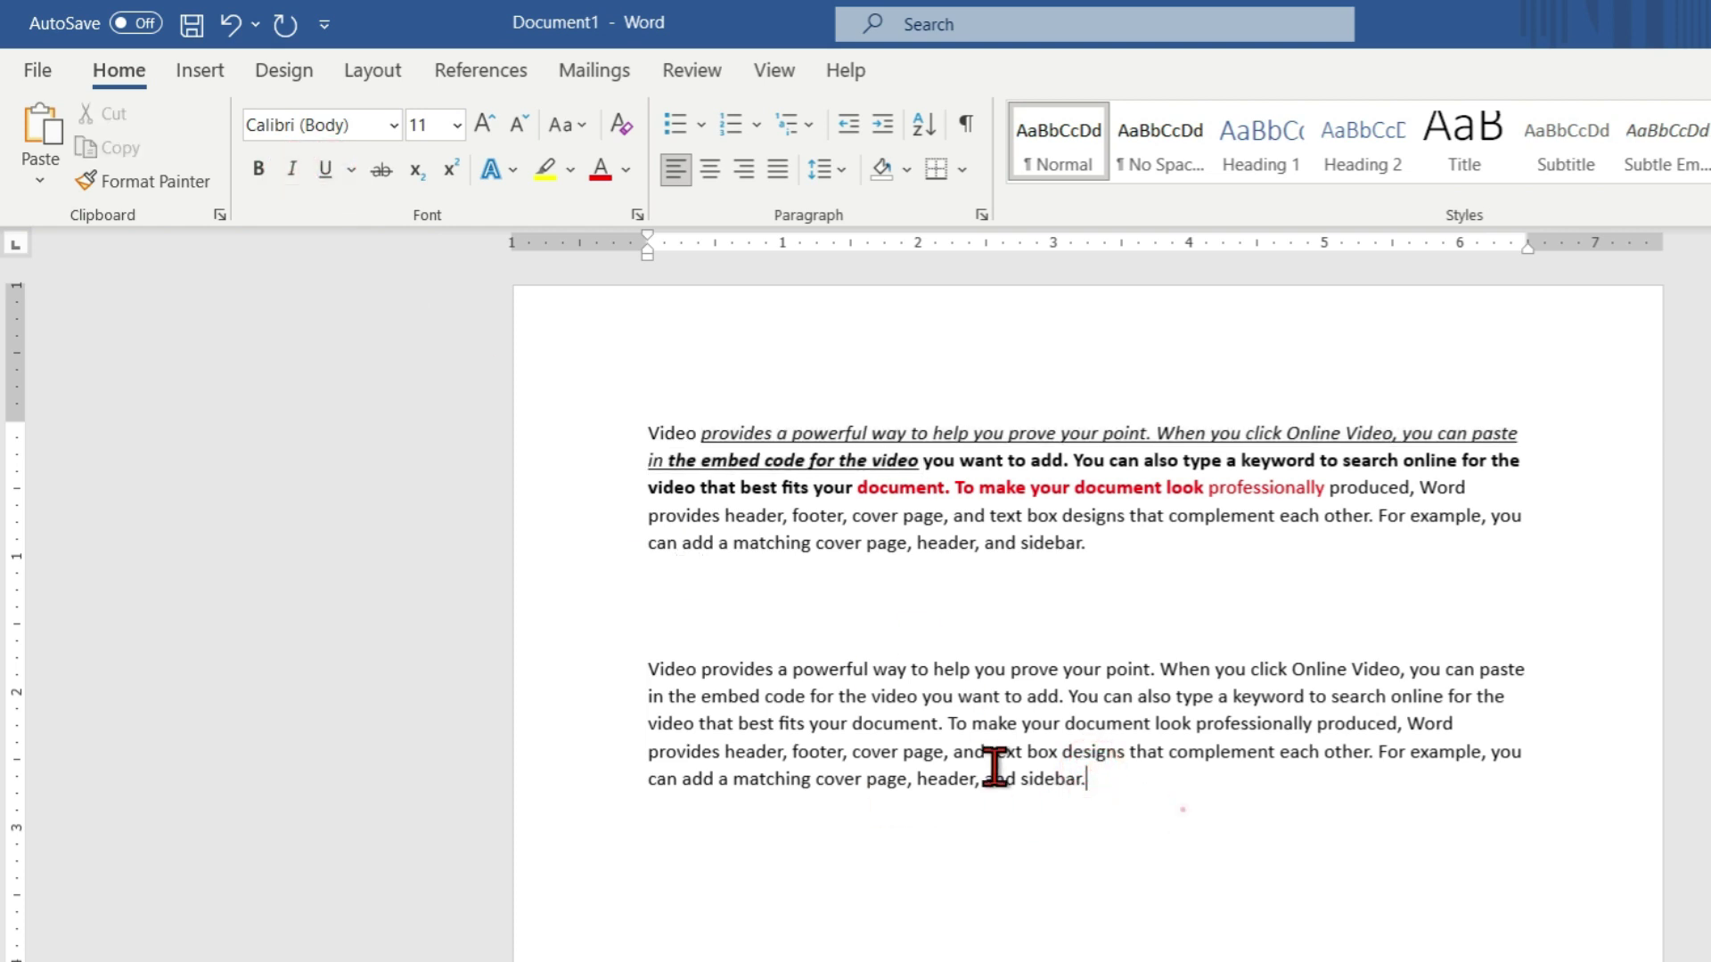
{"action": "left_click_drag", "start_coordinate": [1181, 806], "coordinate": [633, 653]}
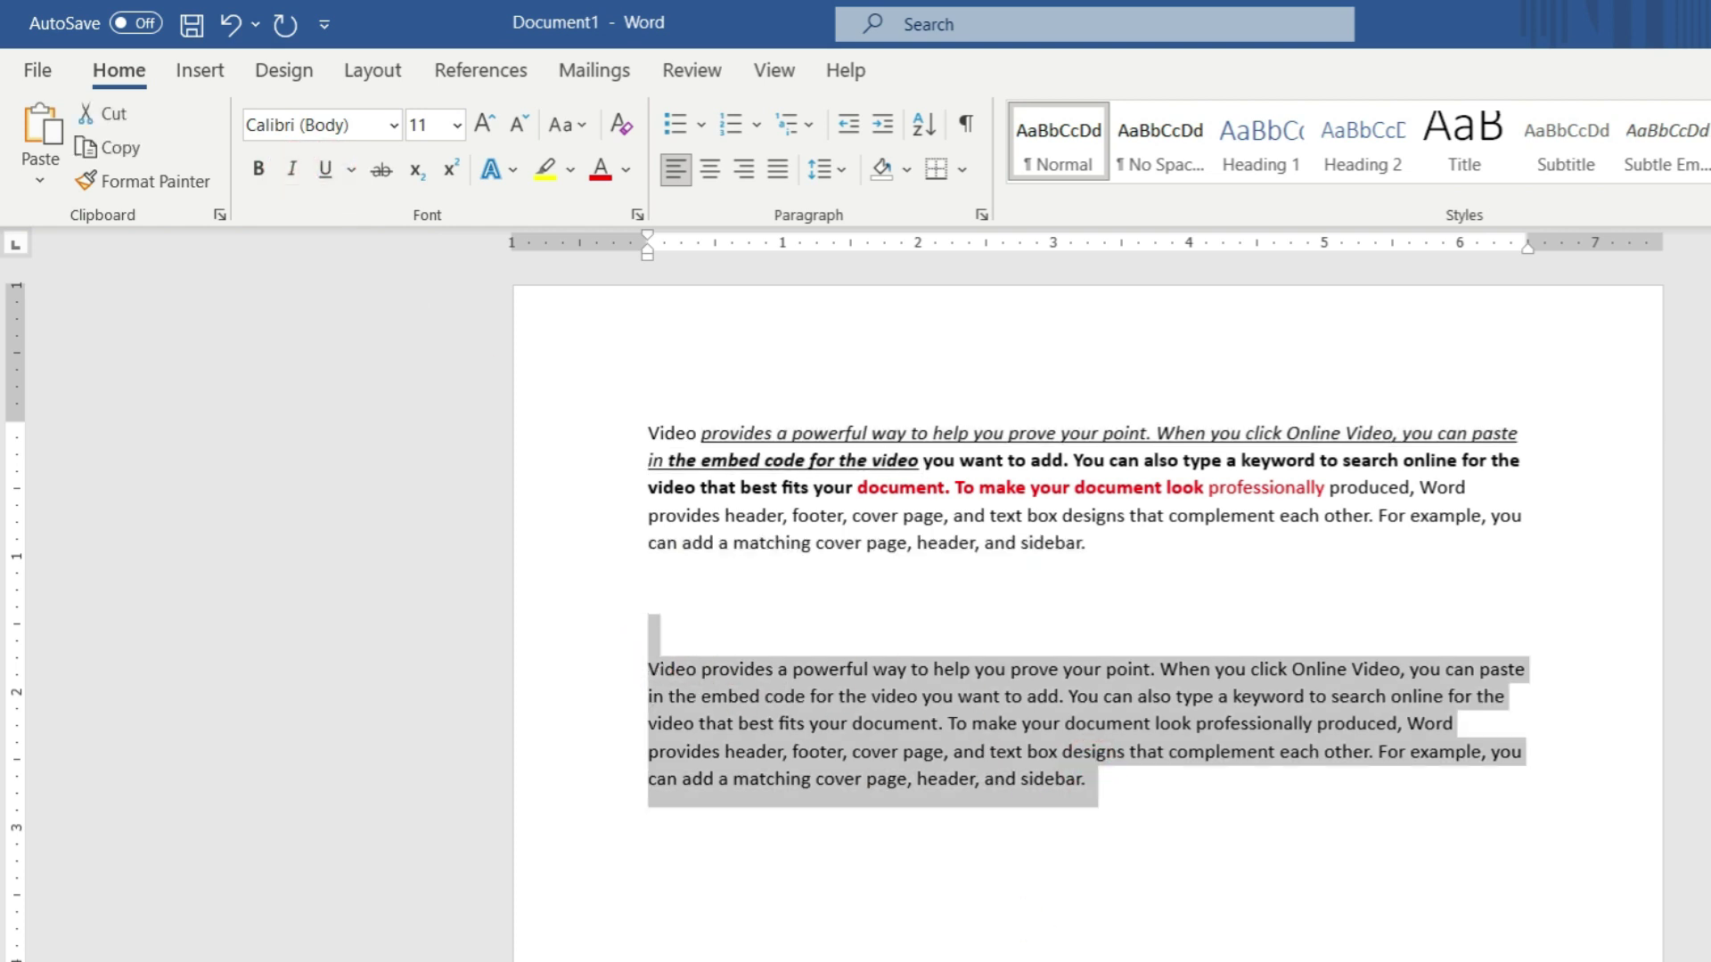
Delete the second paragraph and copy the formatted first paragraph
{"action": "key", "text": "Delete"}
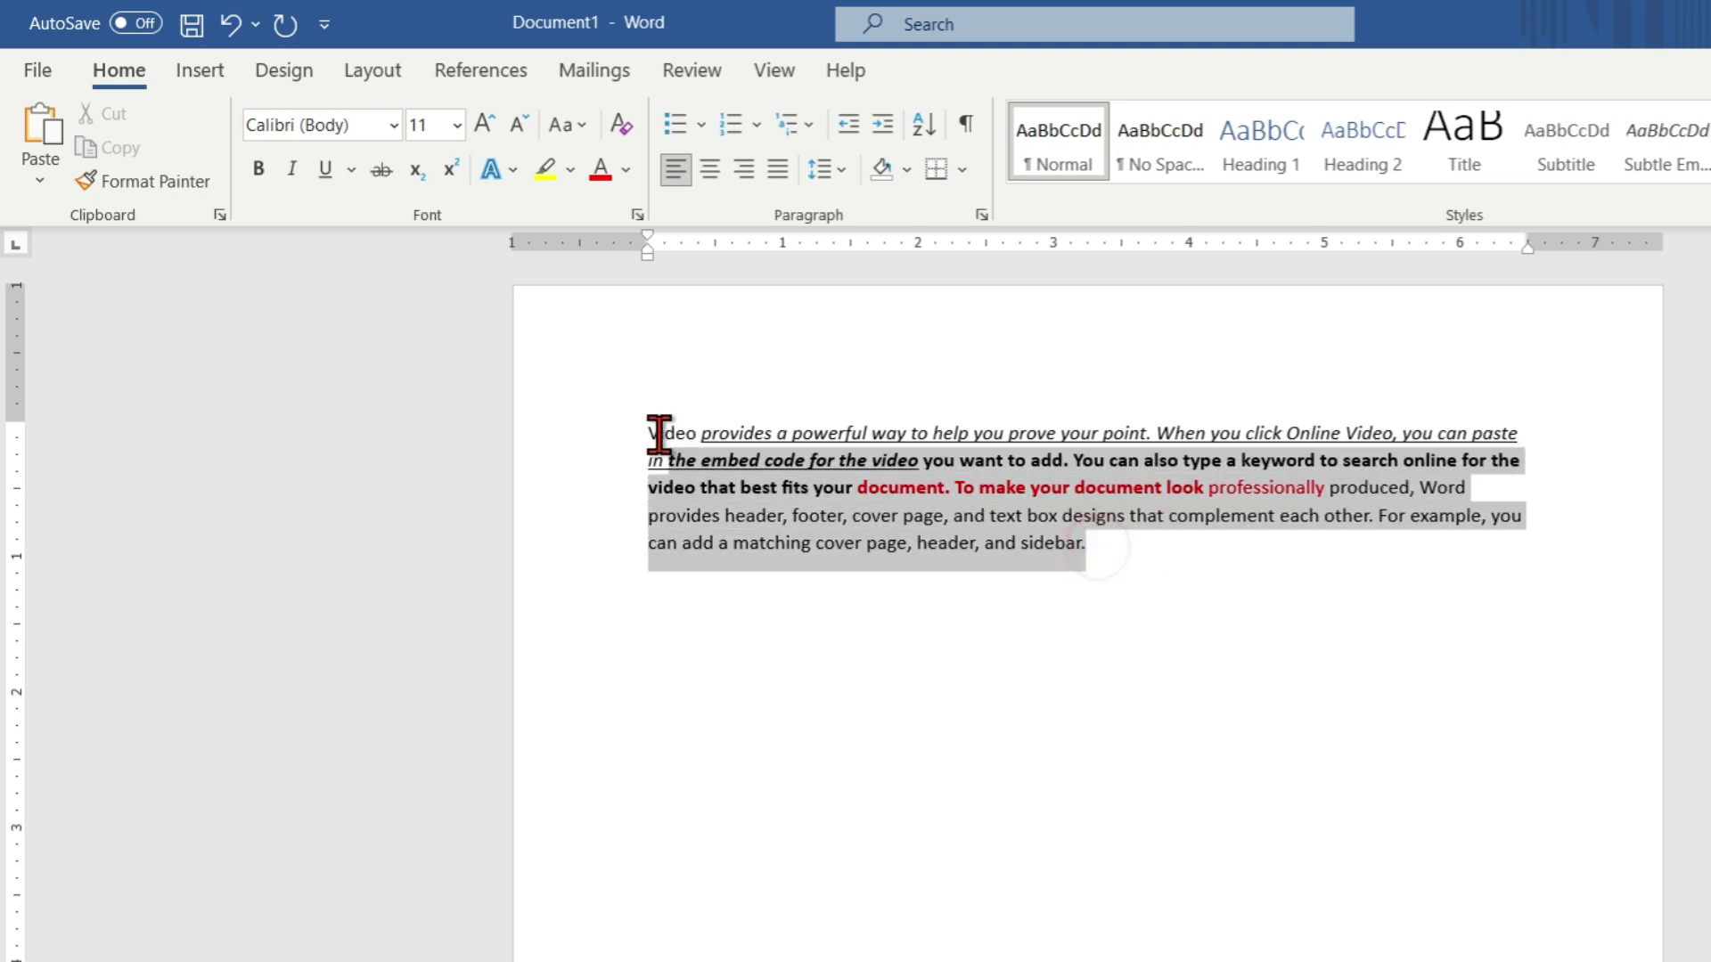
{"action": "left_click_drag", "start_coordinate": [1097, 546], "coordinate": [648, 433]}
{"action": "left_click", "coordinate": [89, 148]}
{"action": "left_click", "coordinate": [677, 629]}
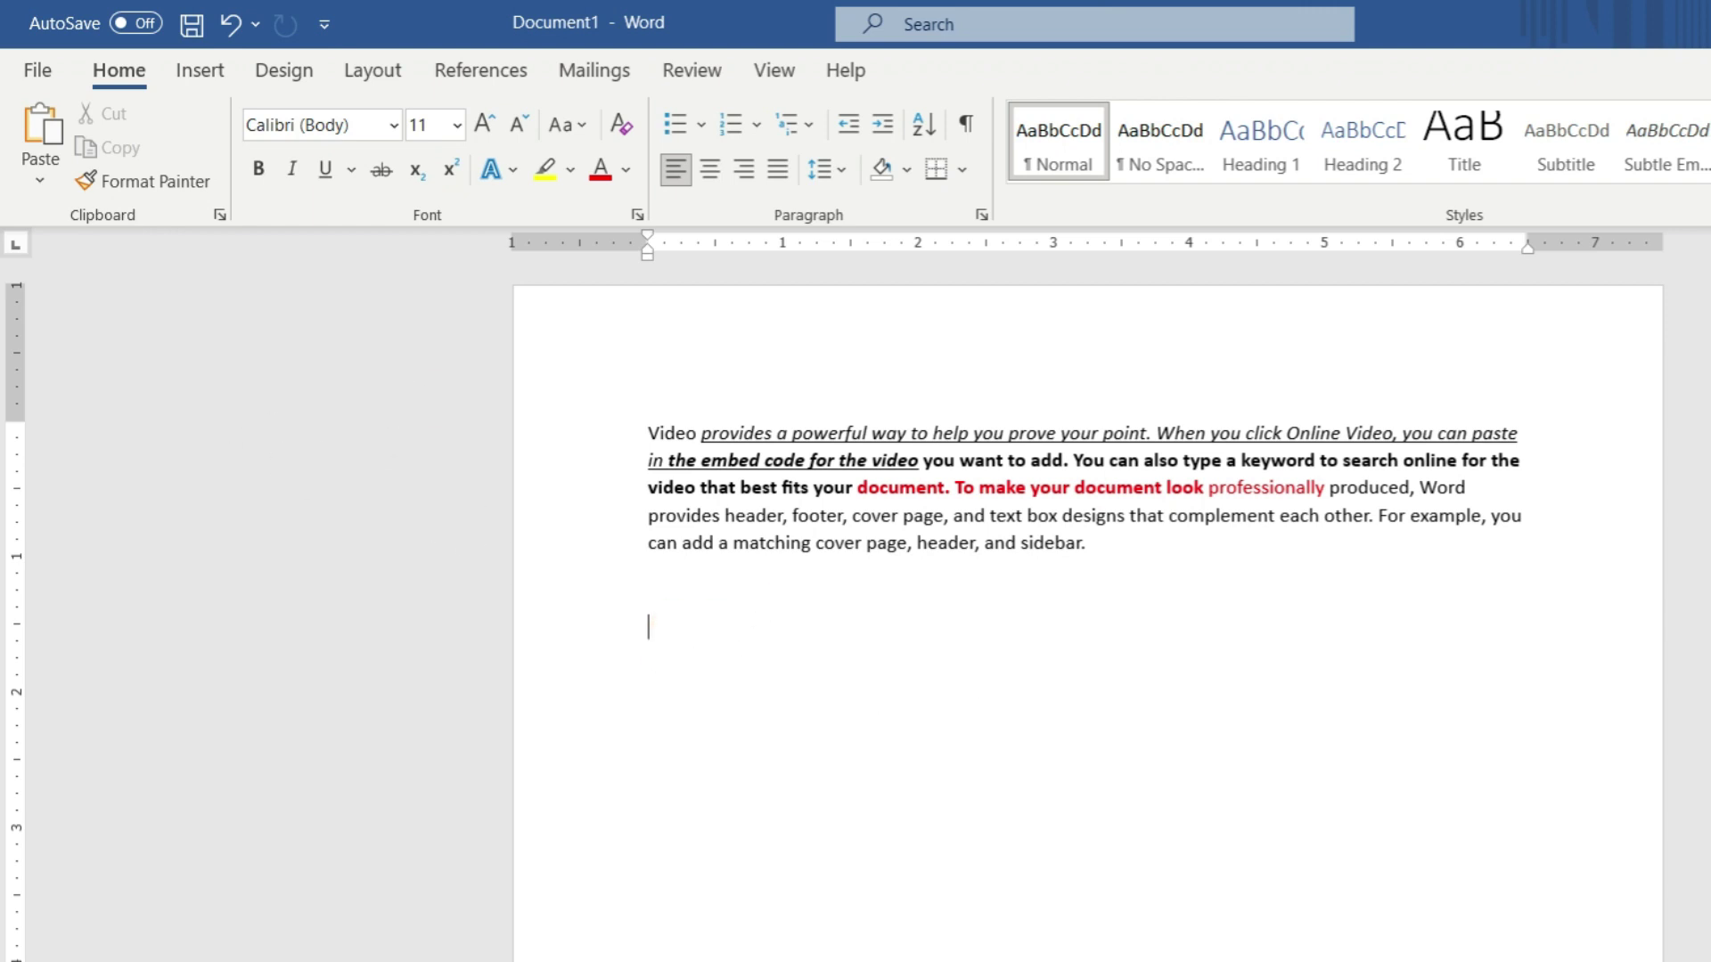
Paste the copy on the line below as Unformatted Text via Paste Special
{"action": "key", "text": "ctrl+alt+v"}
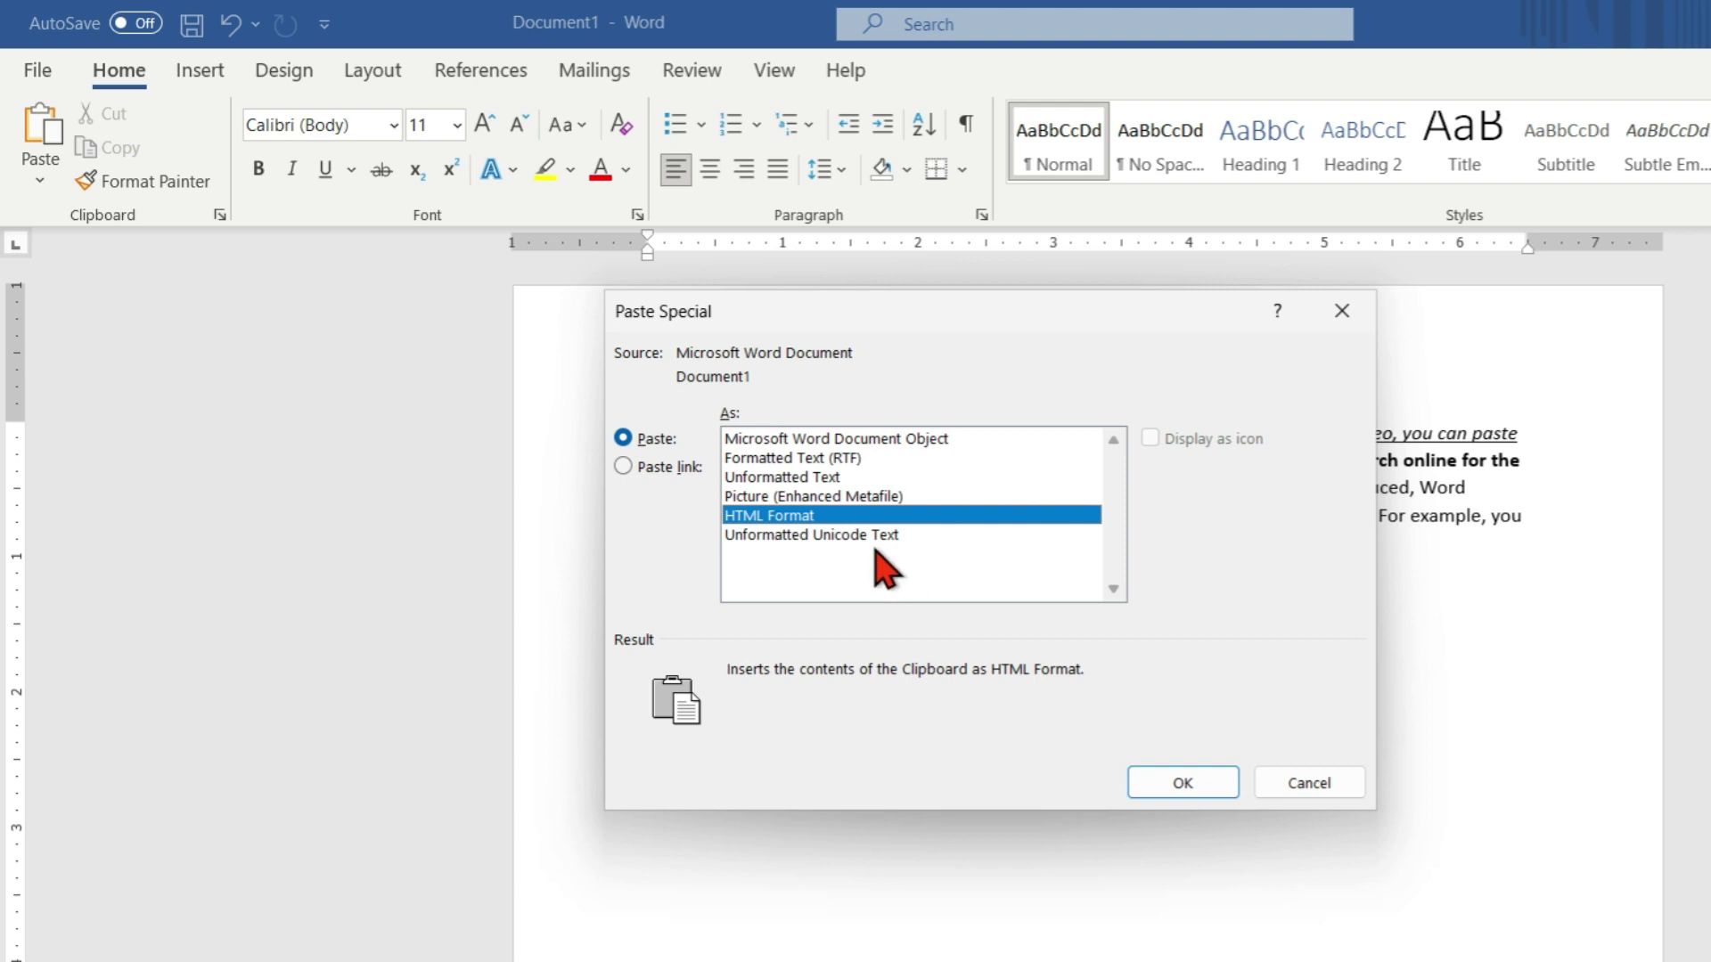
{"action": "left_click", "coordinate": [784, 478]}
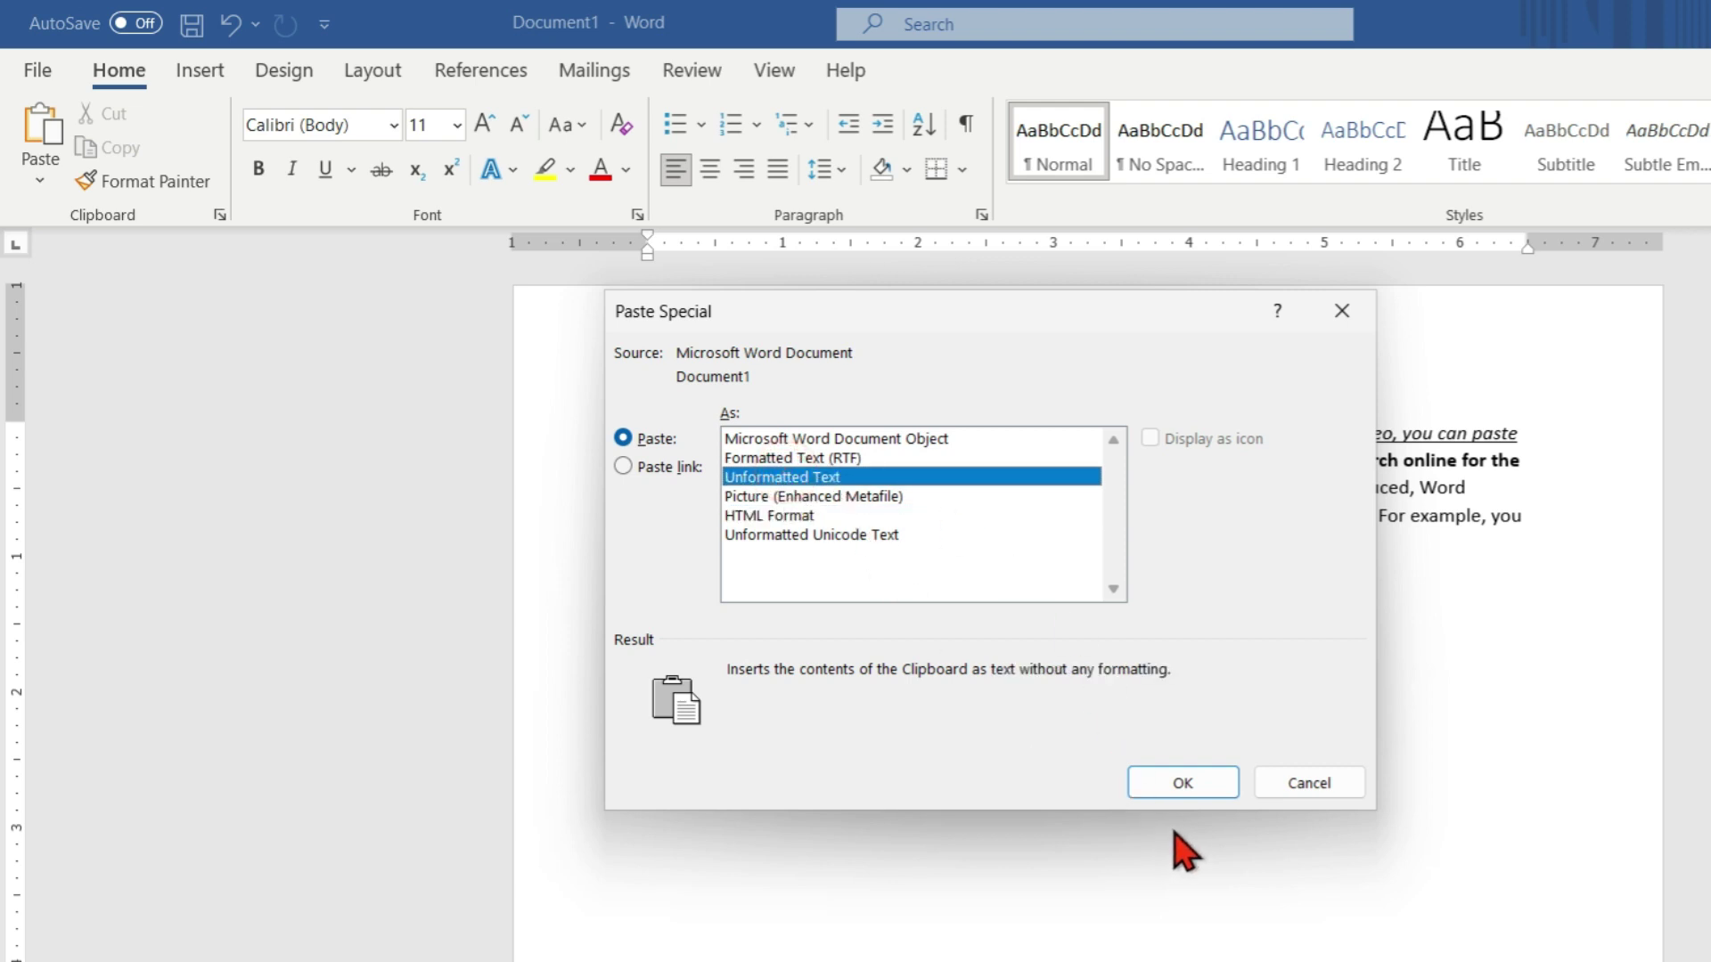
{"action": "left_click", "coordinate": [1185, 784]}
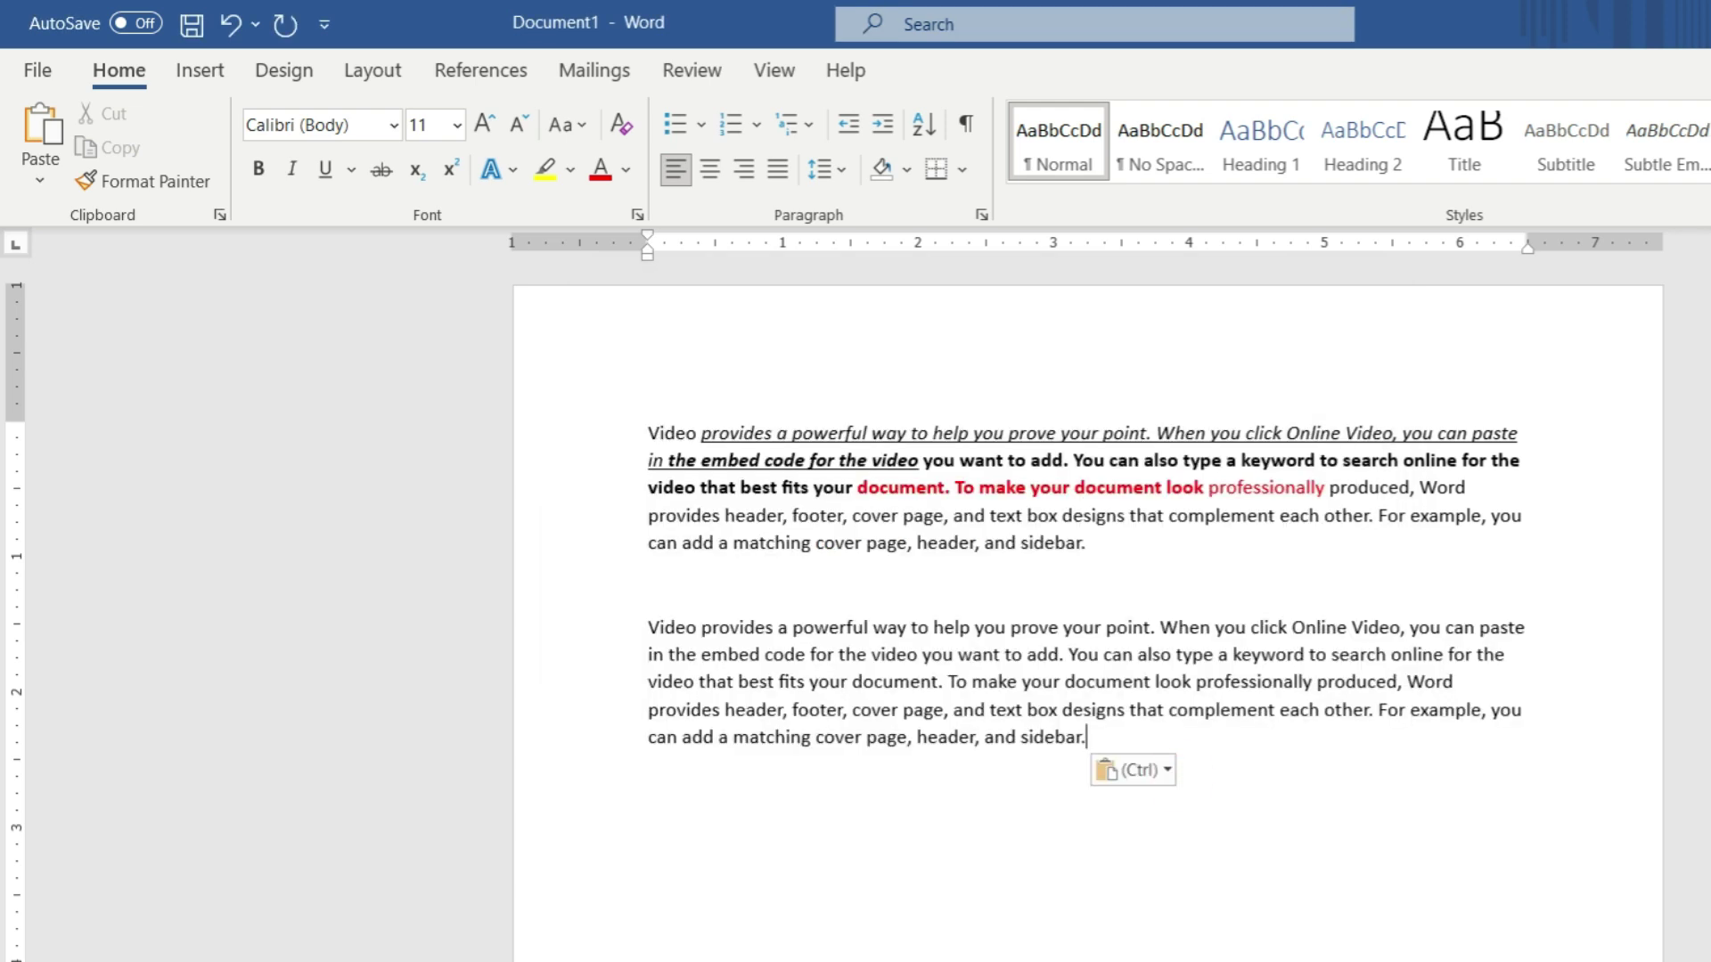
Select and delete the plain second paragraph copy
{"action": "left_click", "coordinate": [956, 690]}
{"action": "left_click_drag", "start_coordinate": [1102, 738], "coordinate": [637, 634]}
{"action": "left_click", "coordinate": [637, 640]}
{"action": "key", "text": "Delete"}
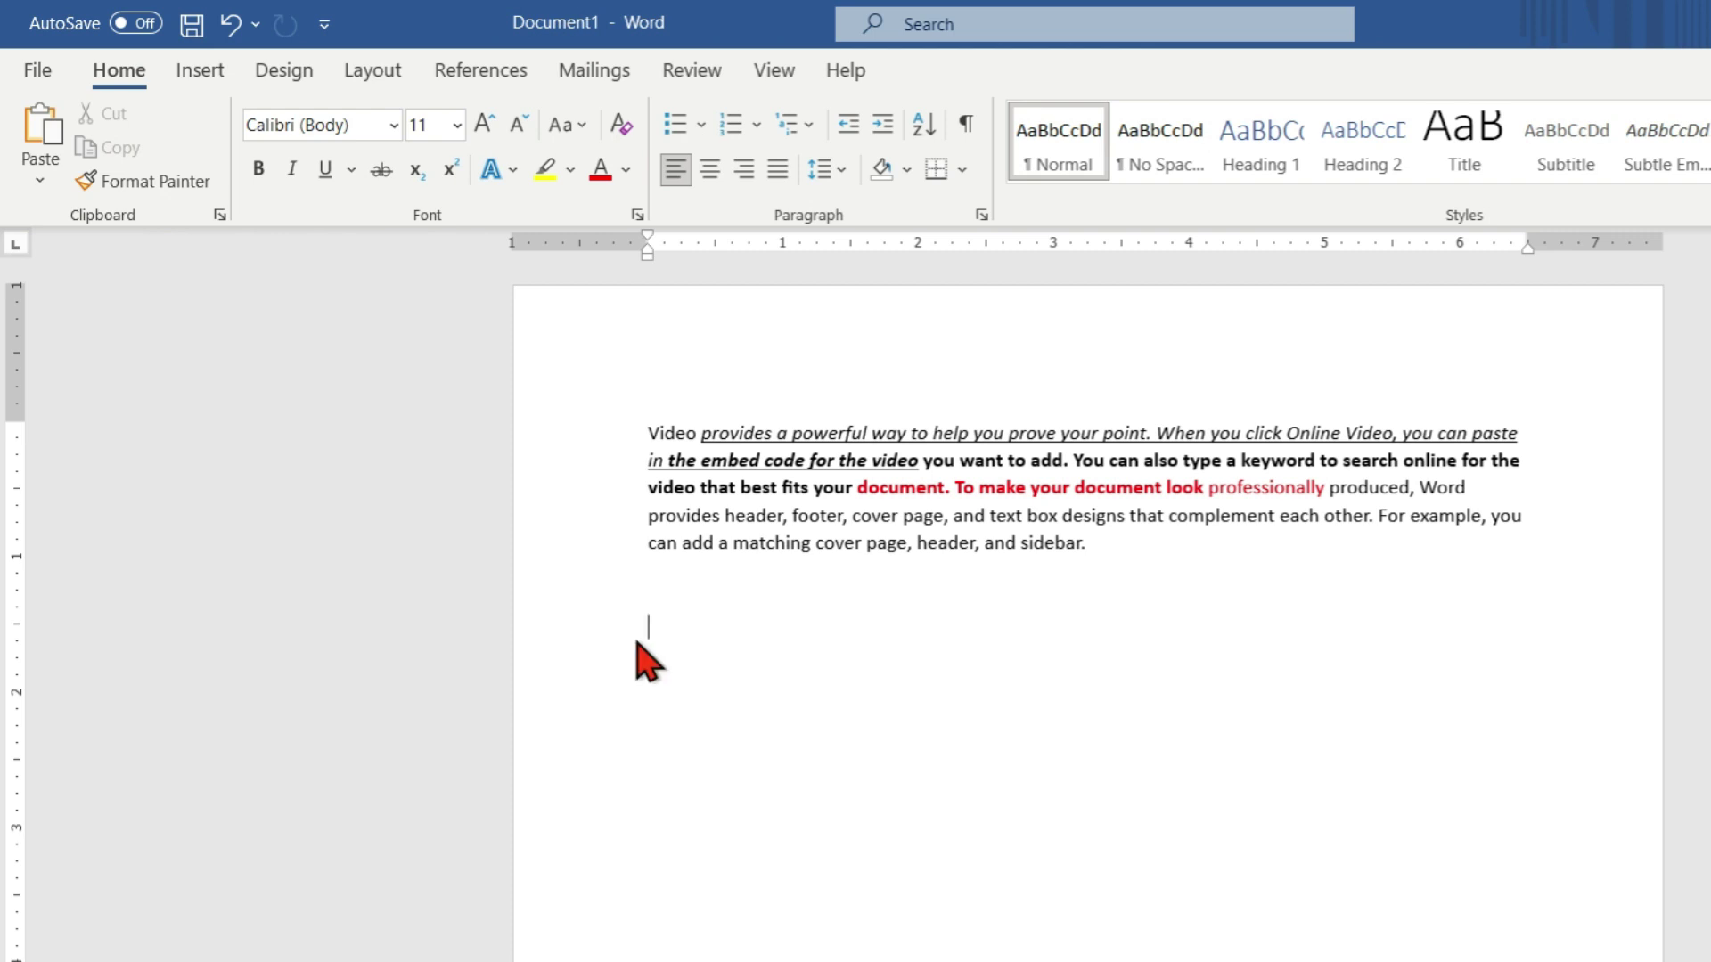
Paste the copied paragraph as a Picture (Enhanced Metafile) through Paste Special
{"action": "key", "text": "alt"}
{"action": "key", "text": "v"}
{"action": "key", "text": "ctrl+alt+v"}
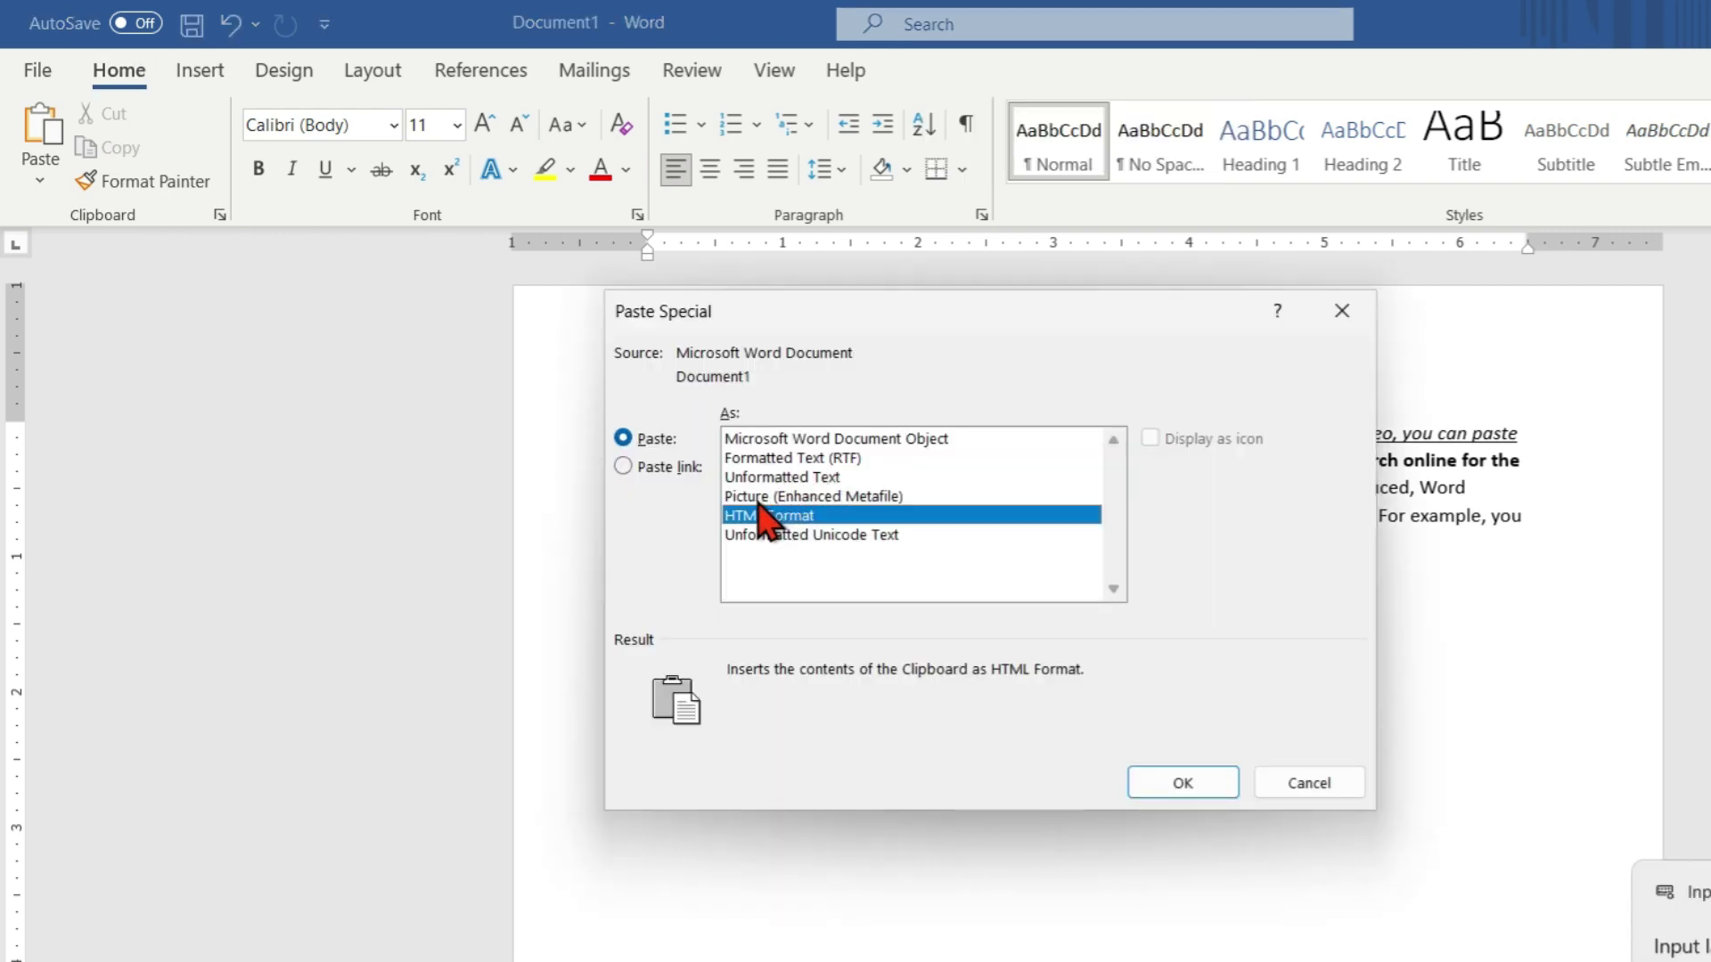
{"action": "left_click", "coordinate": [814, 497]}
{"action": "left_click", "coordinate": [812, 496]}
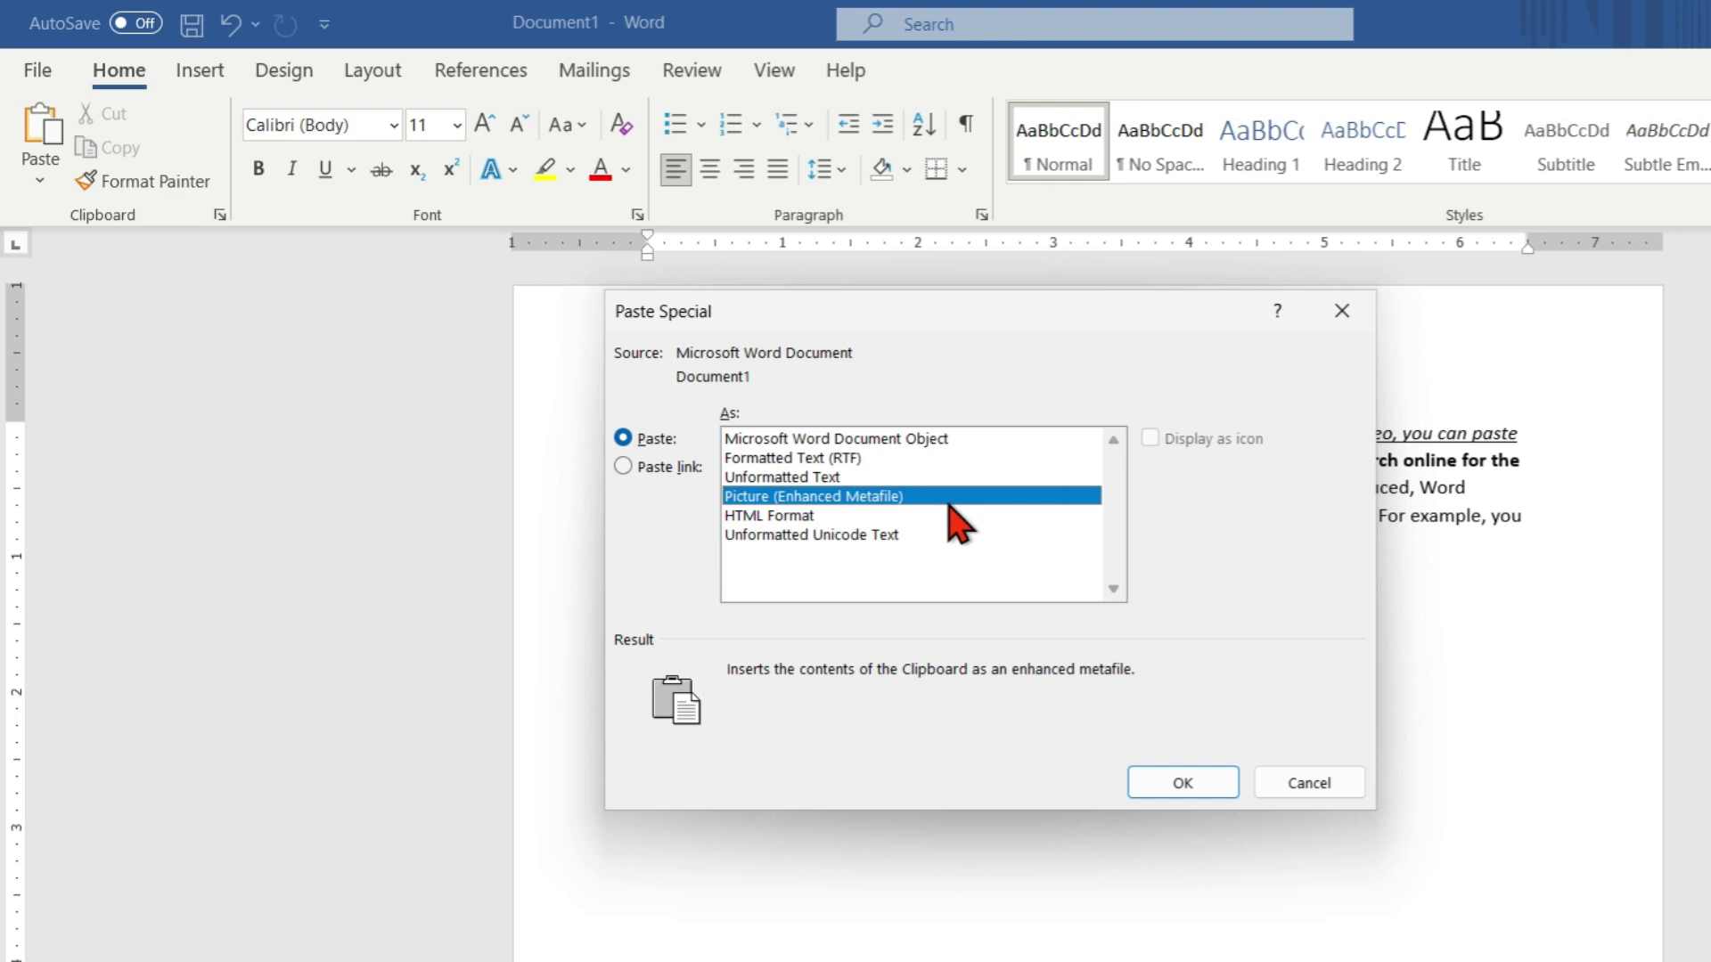
{"action": "left_click", "coordinate": [1185, 783]}
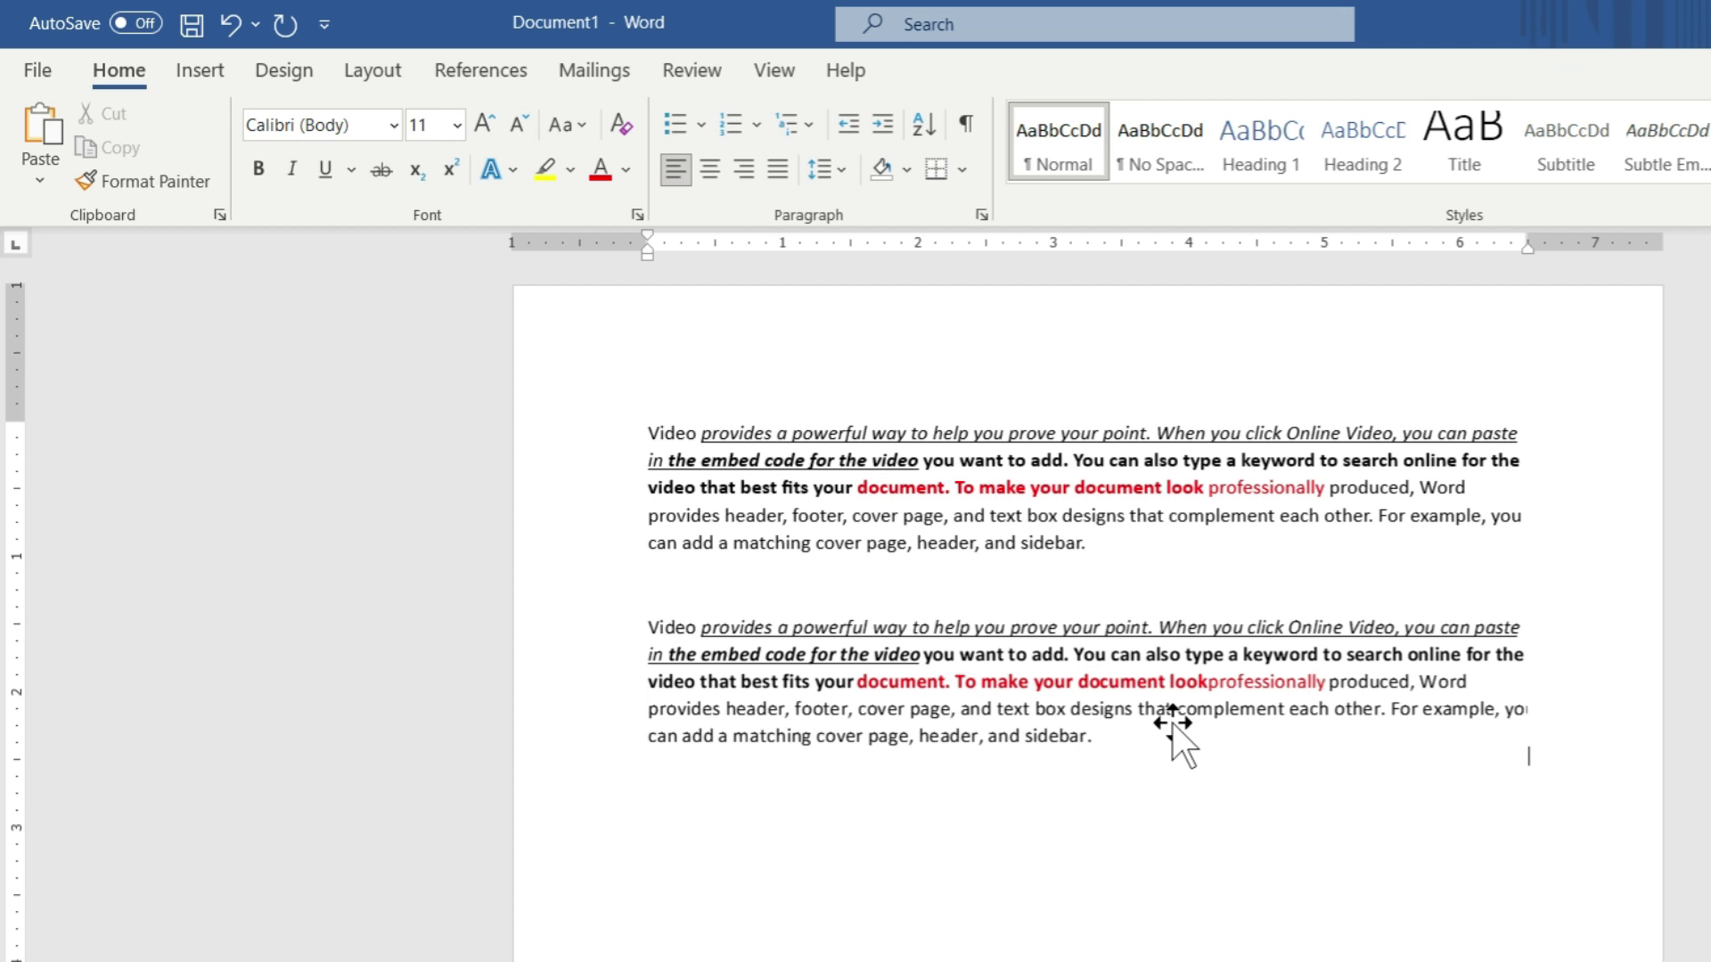
Preview the Picture Format styles gallery on the pasted paragraph picture without applying a style
{"action": "left_click", "coordinate": [1031, 655]}
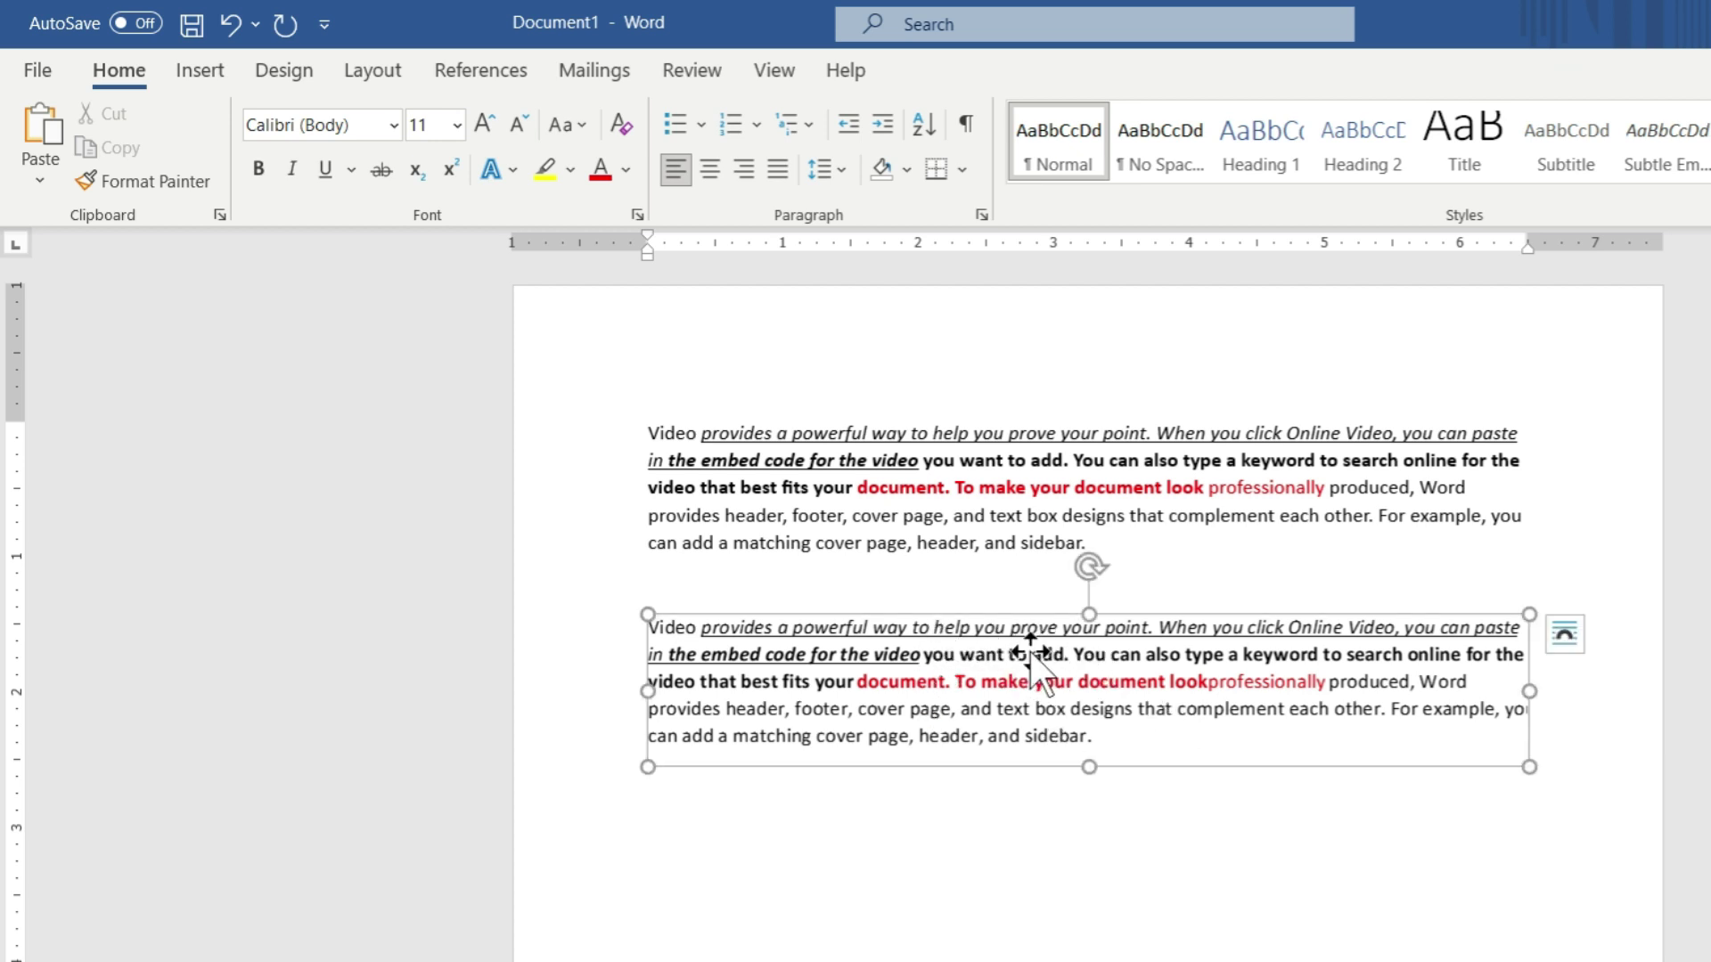
{"action": "left_click", "coordinate": [1031, 655]}
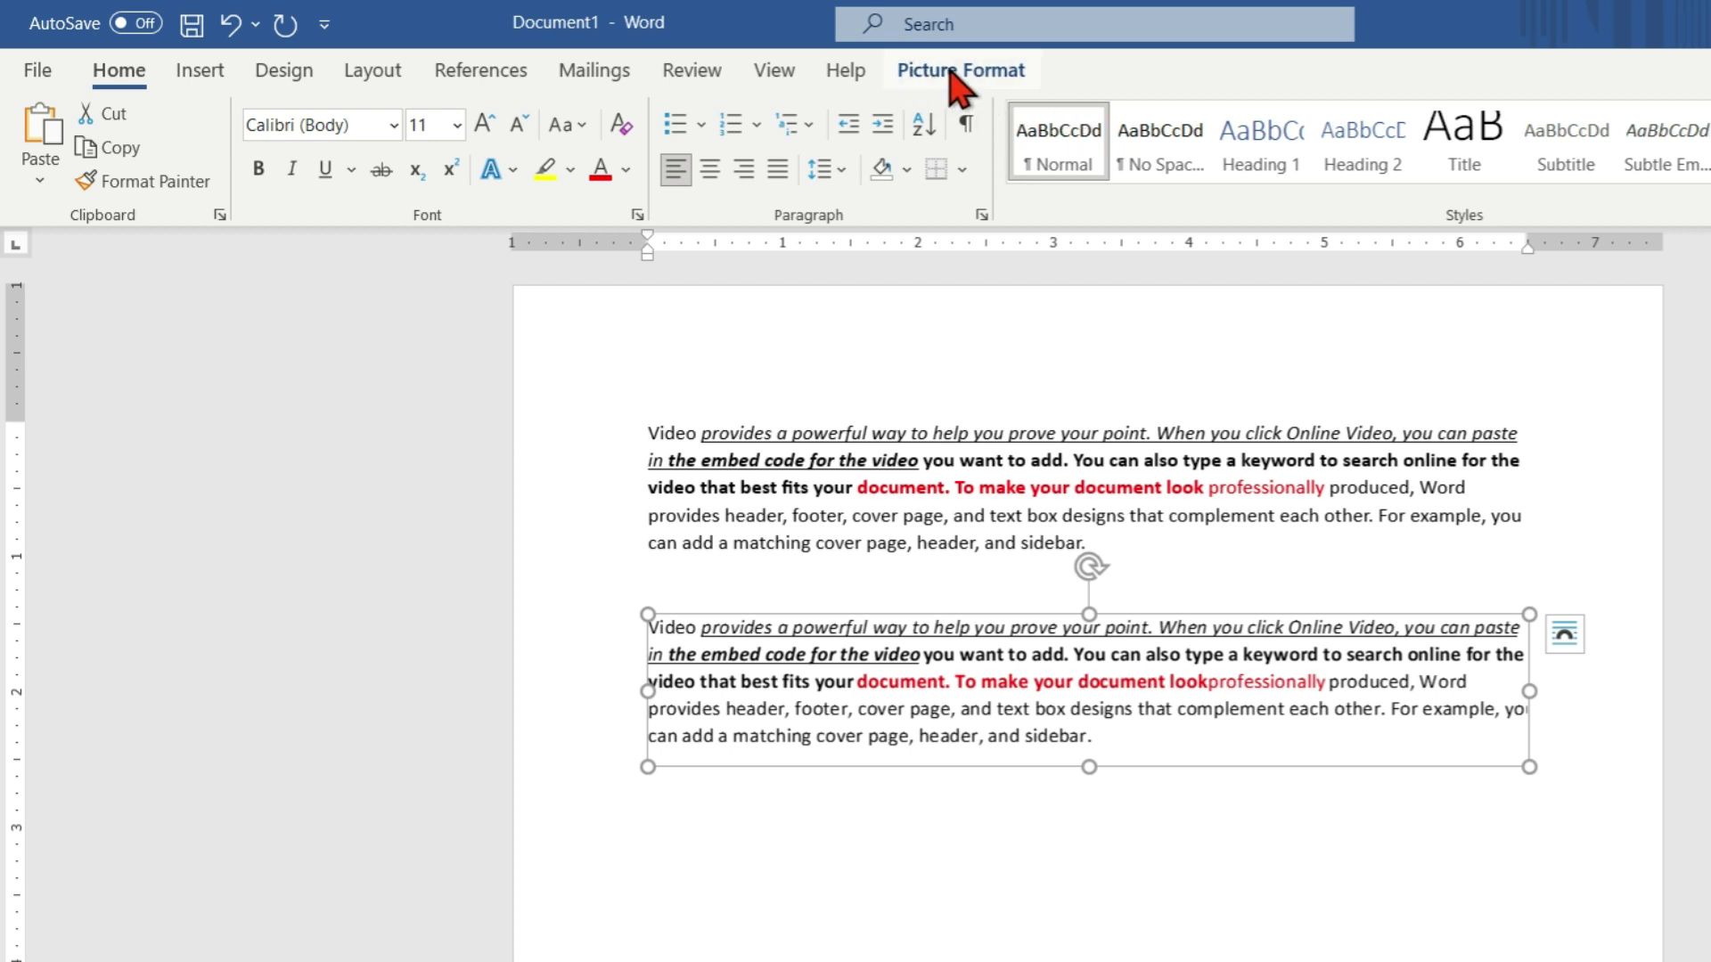
{"action": "left_click", "coordinate": [948, 71]}
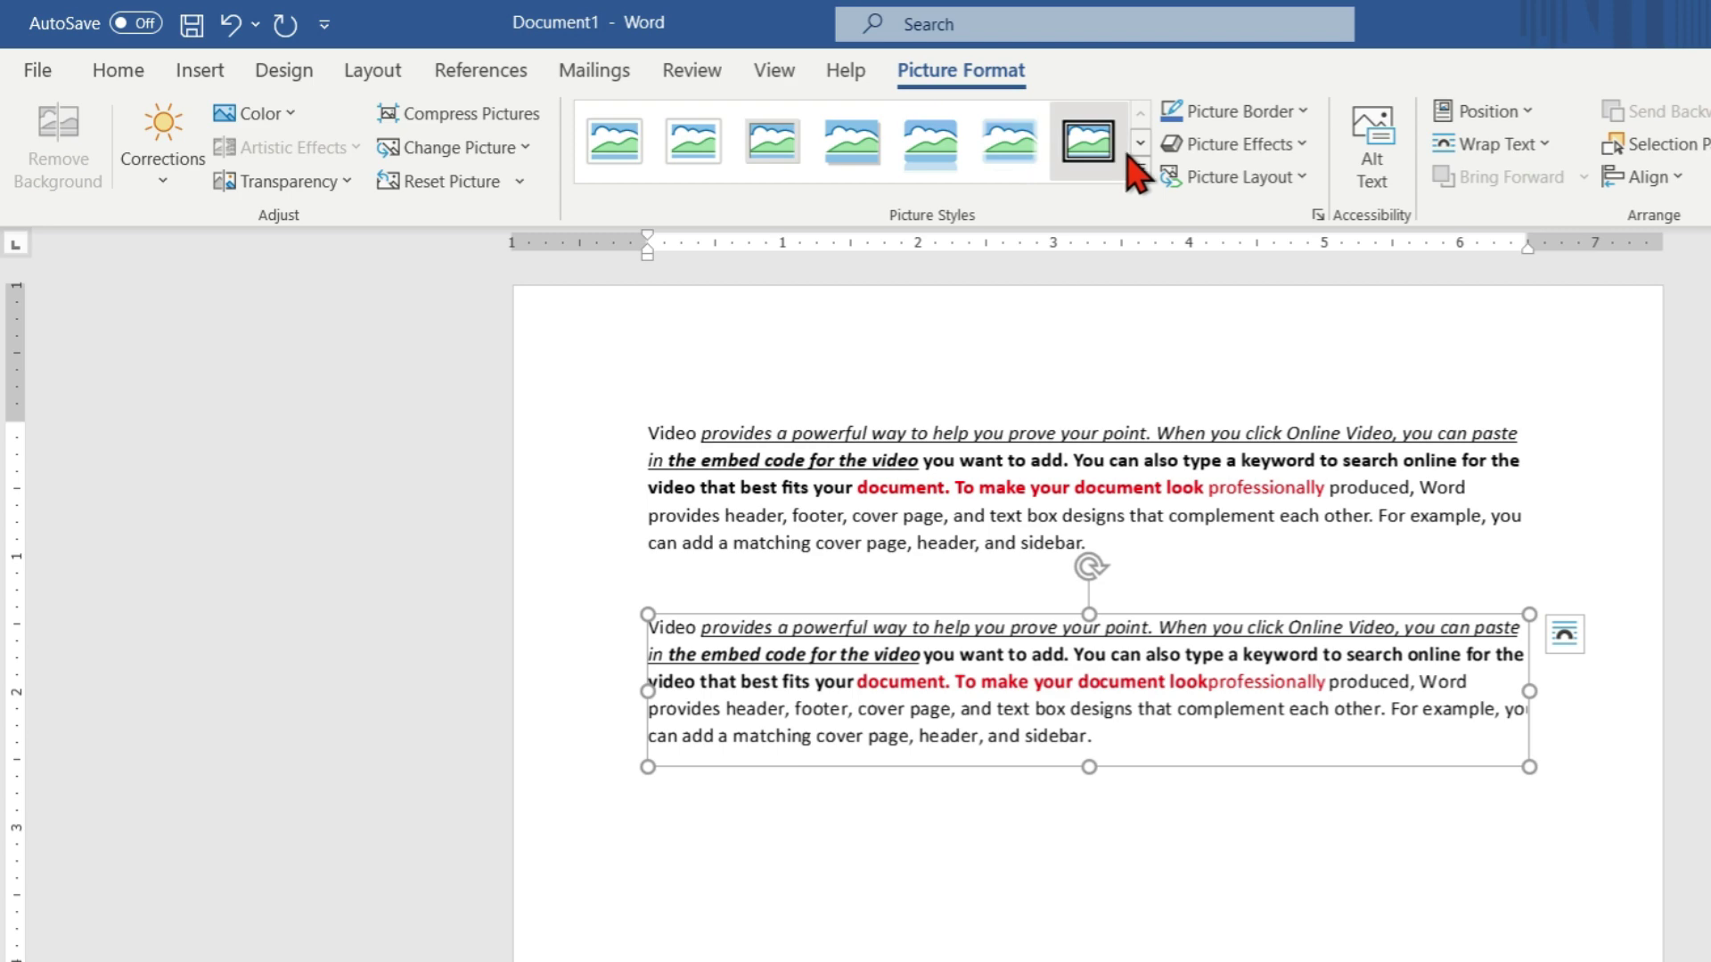
{"action": "left_click", "coordinate": [1140, 169]}
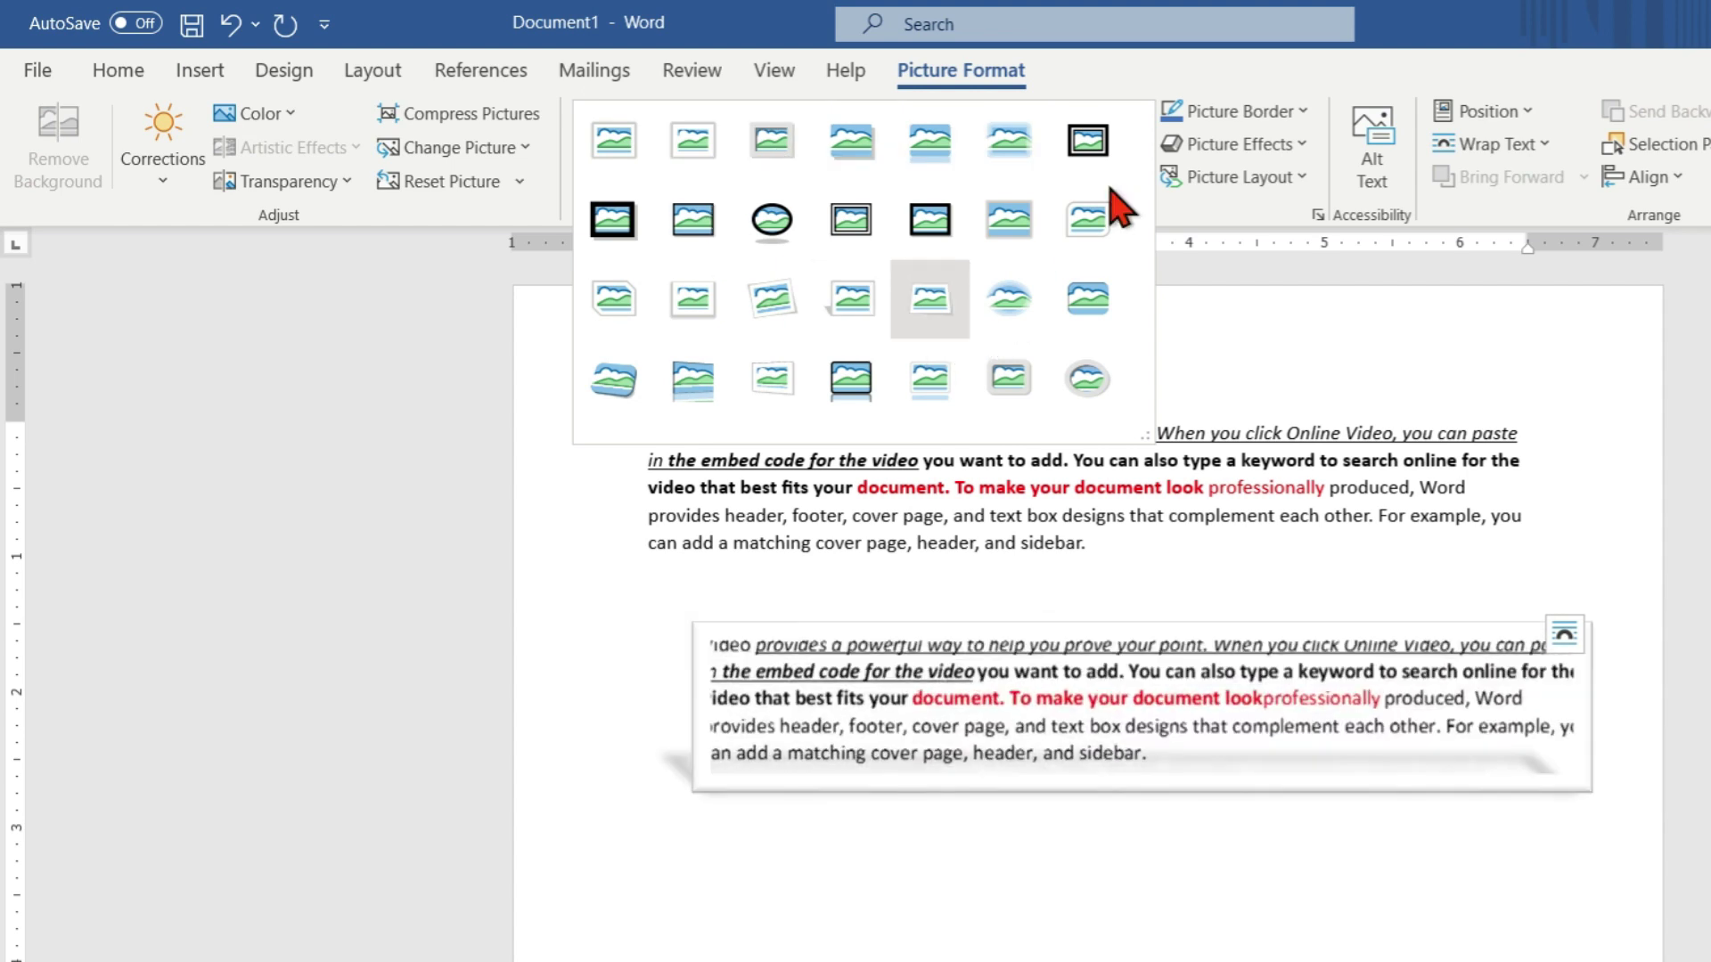
{"action": "left_click", "coordinate": [1193, 79]}
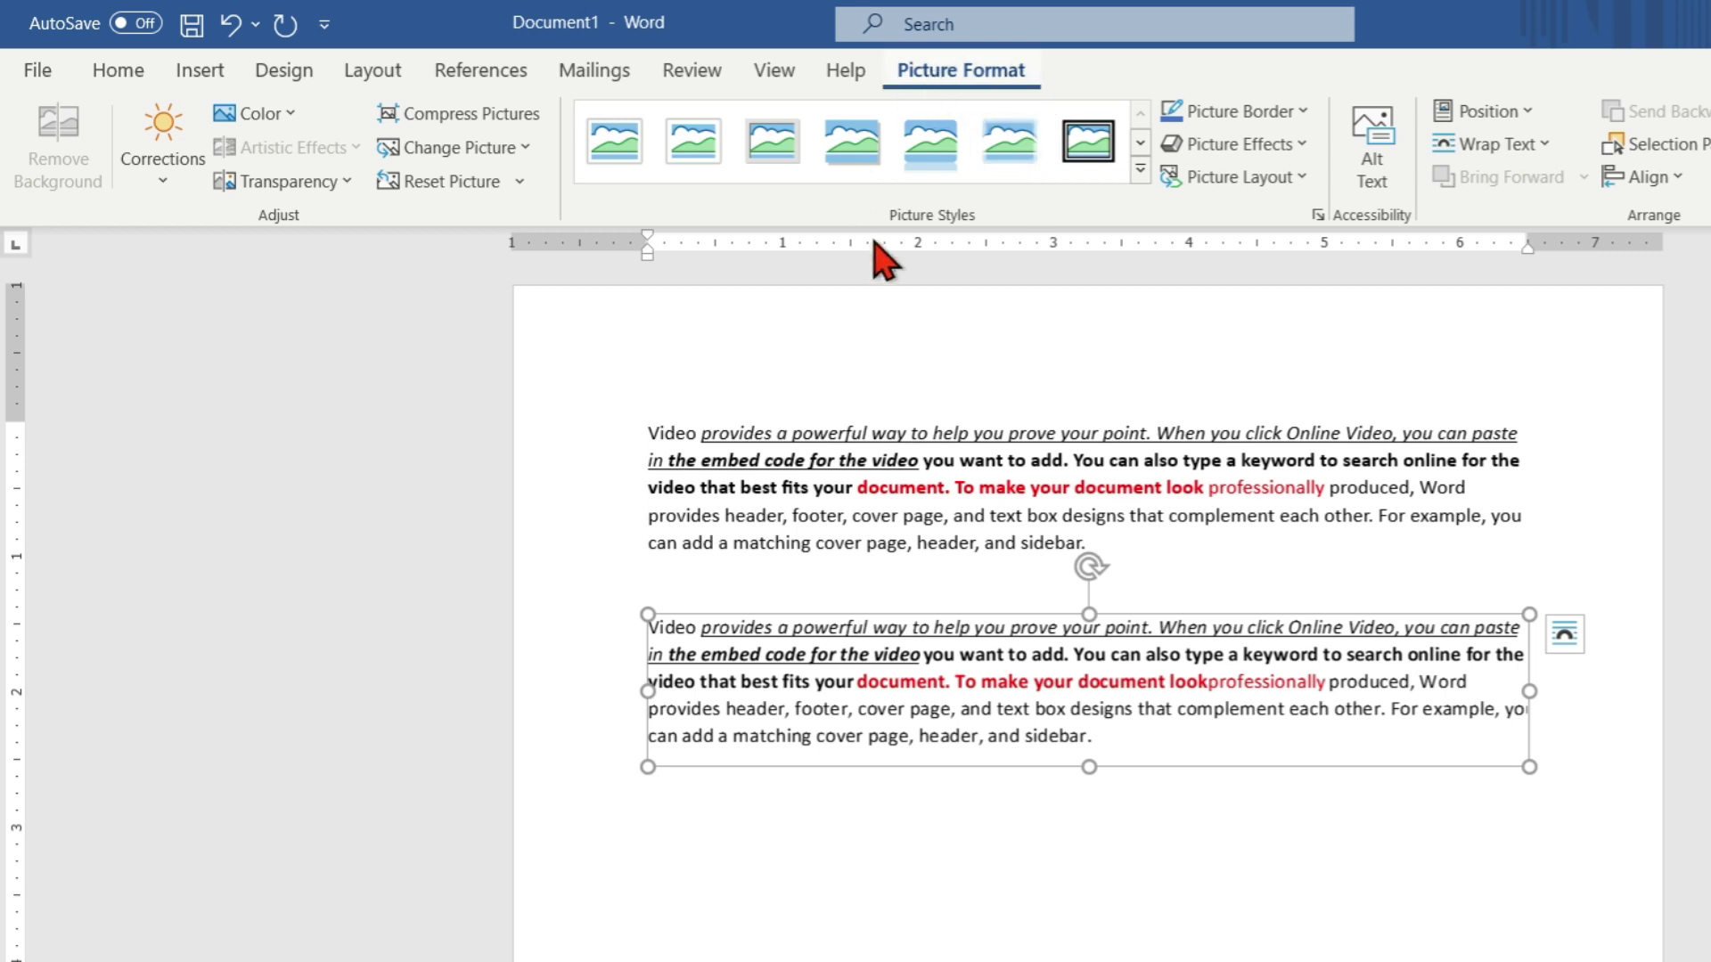
Set the paragraph picture's text wrapping to In Front of Text
{"action": "left_click", "coordinate": [1554, 152]}
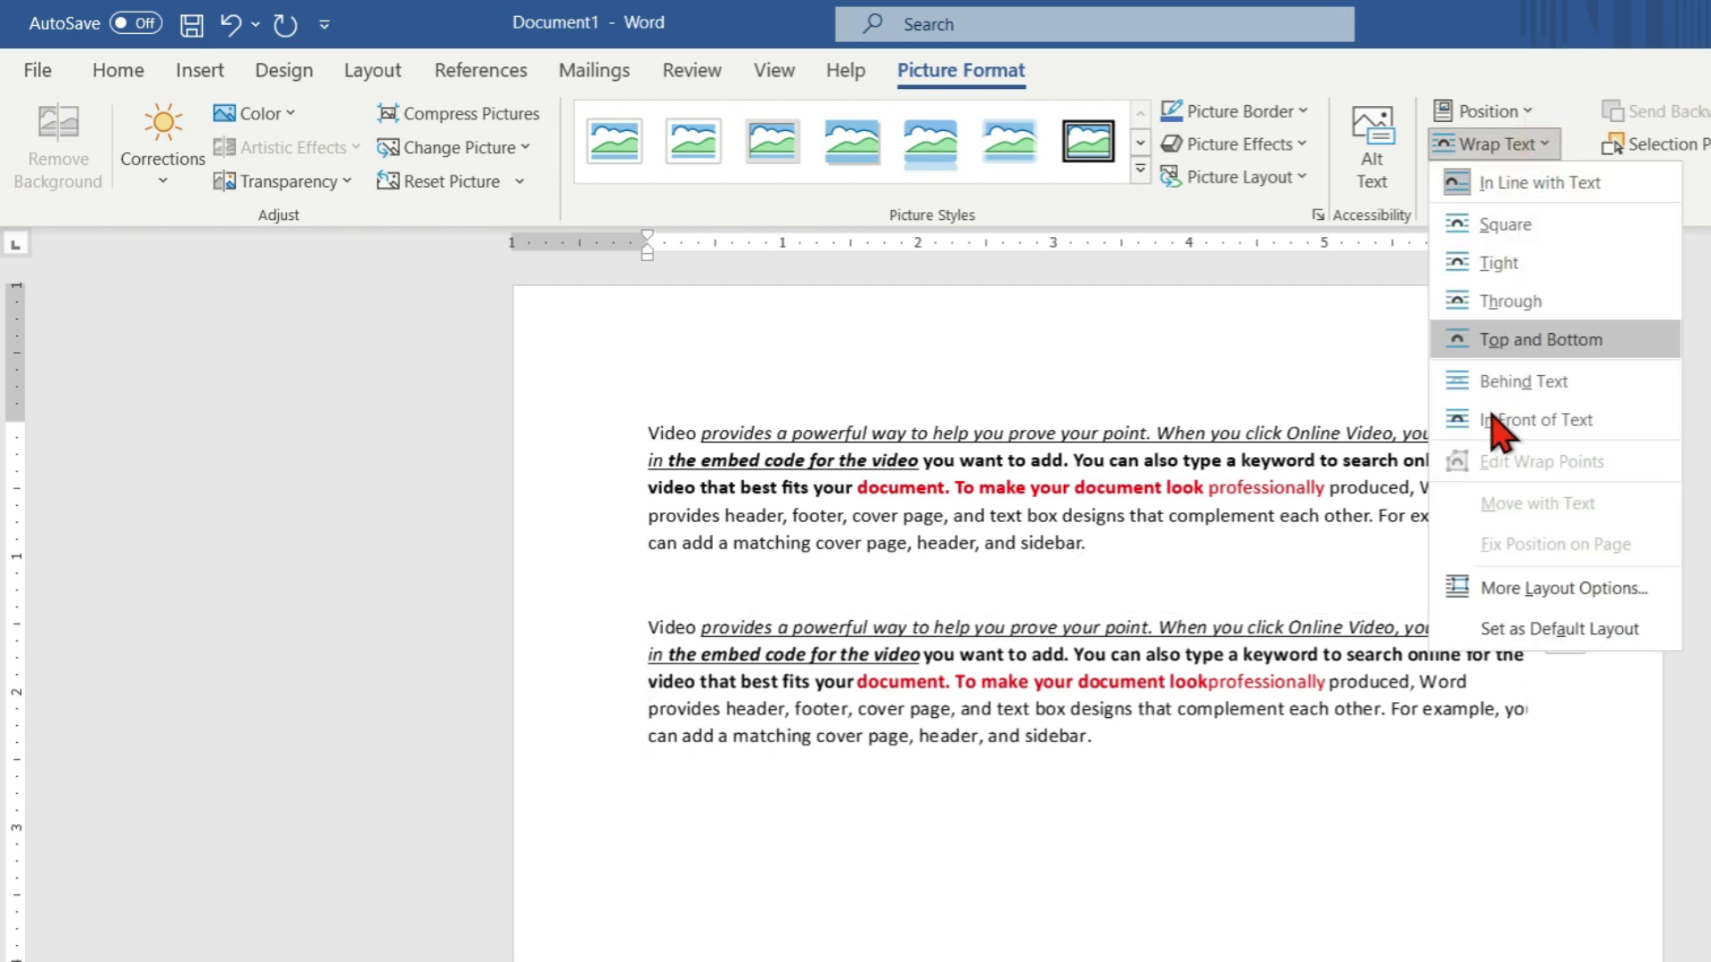
{"action": "left_click", "coordinate": [1593, 427]}
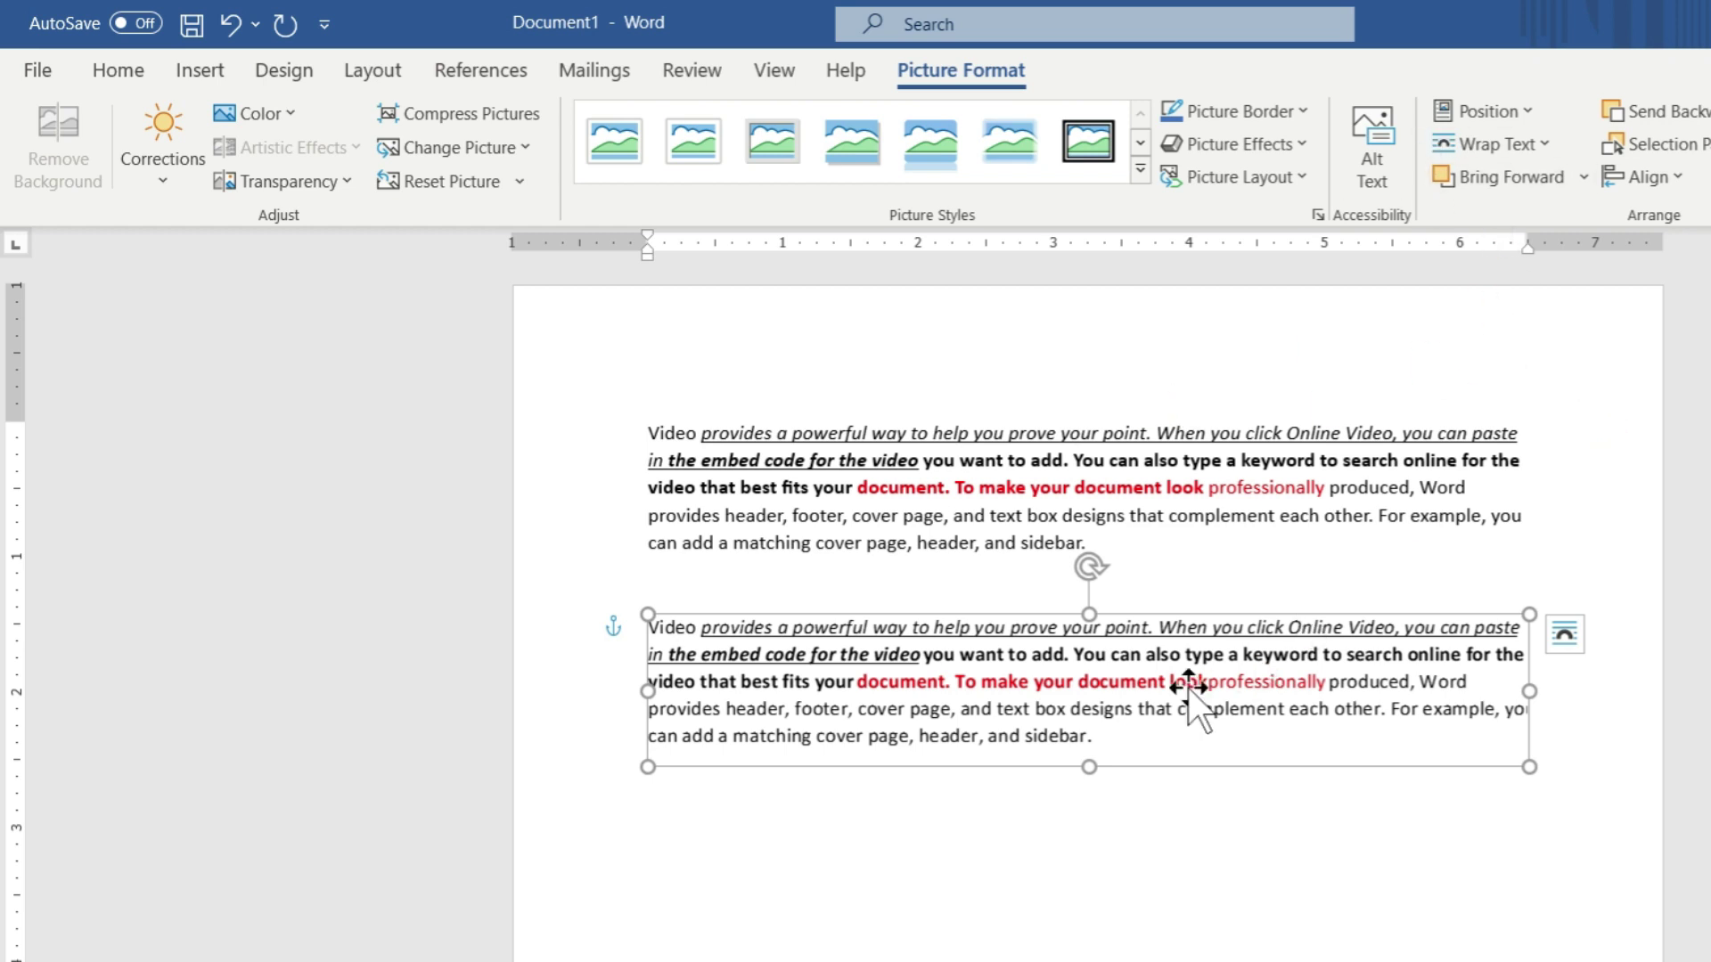
{"action": "right_click", "coordinate": [1108, 674]}
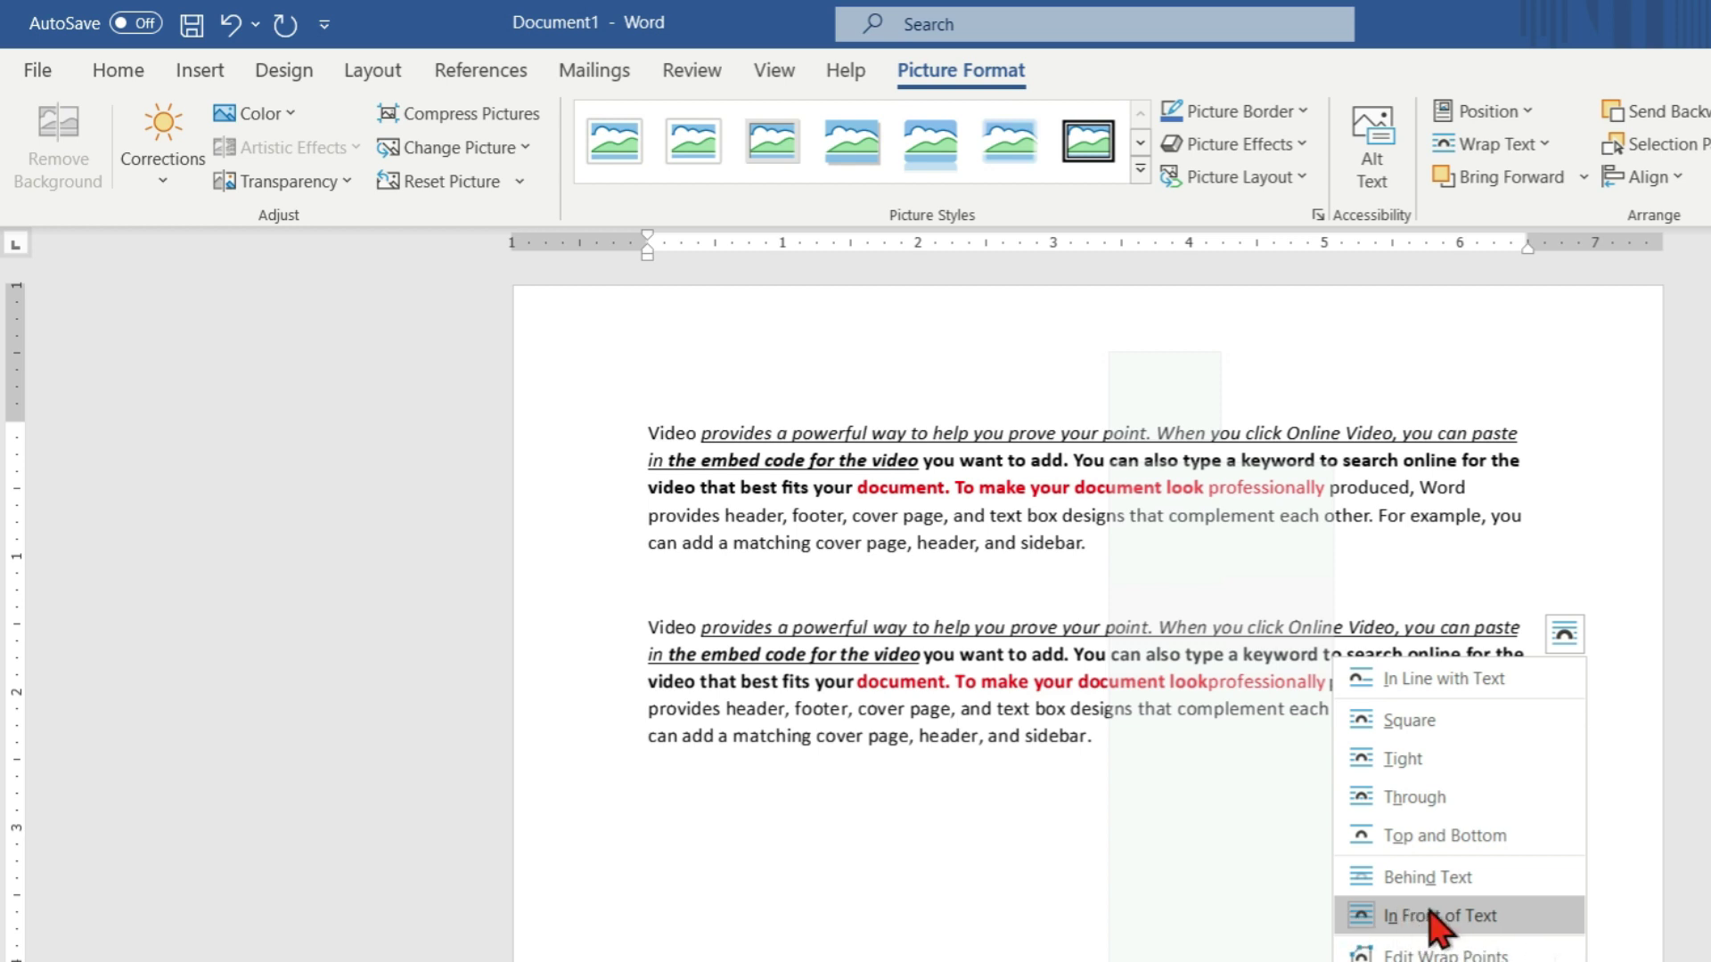
{"action": "left_click", "coordinate": [1104, 668]}
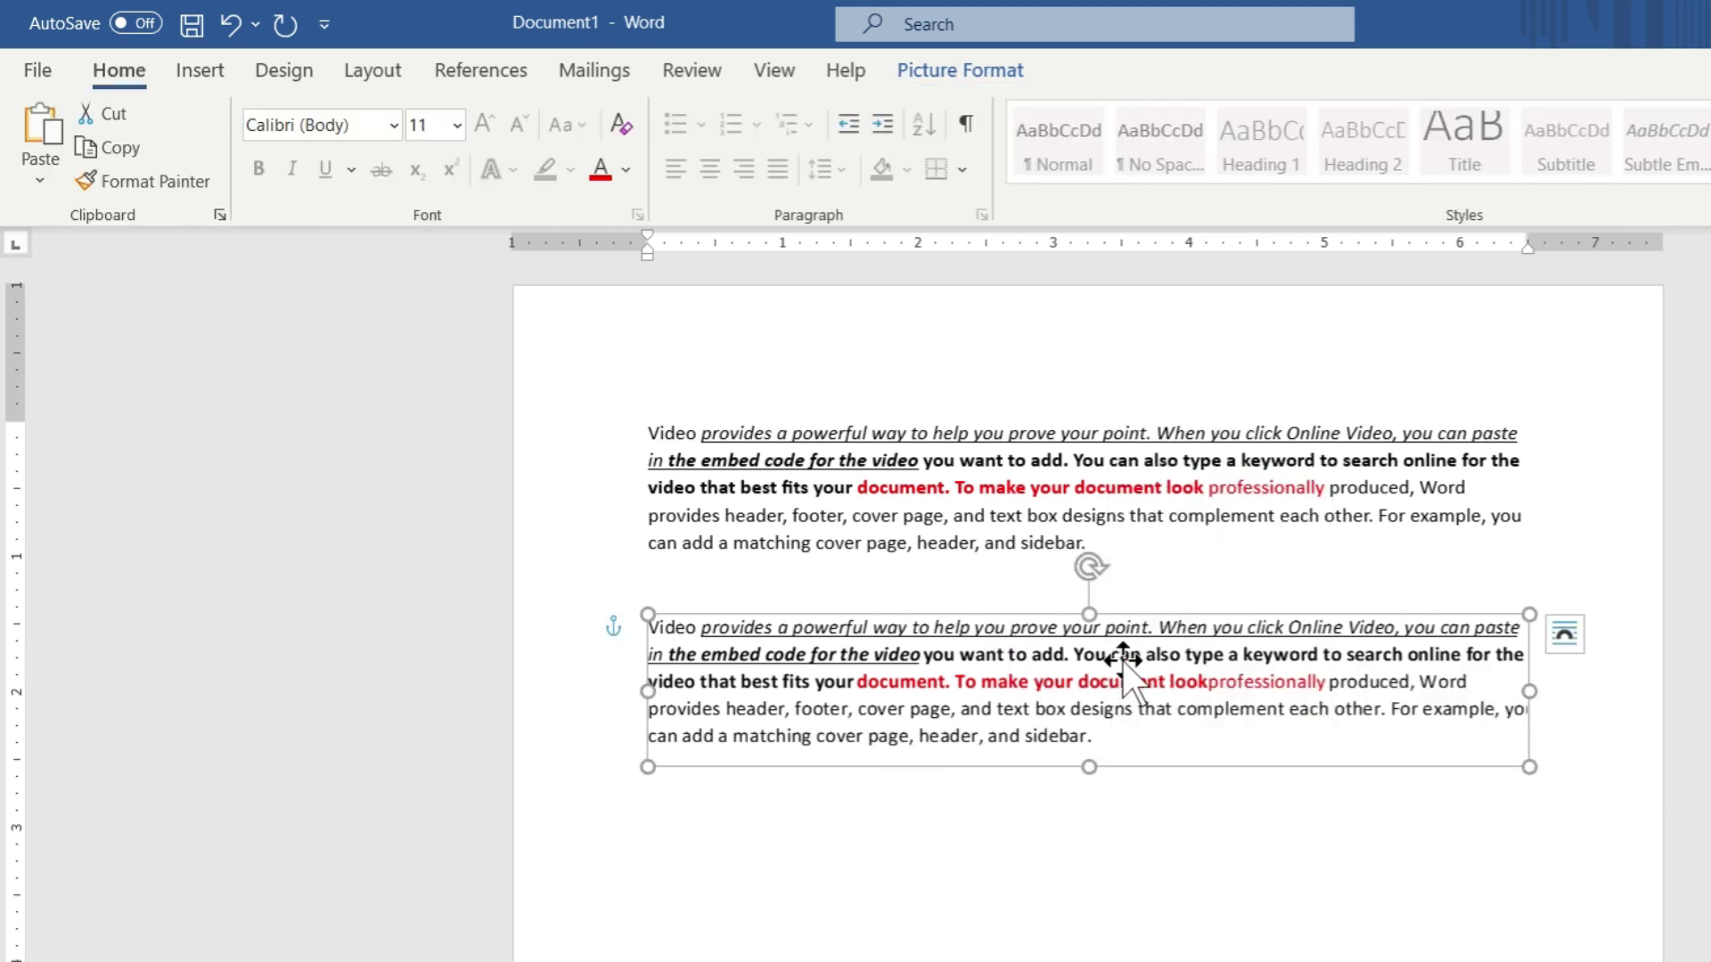
Move the picture below the first paragraph, enlarge it from the bottom-left corner, and rotate it counter-clockwise
{"action": "mouse_move", "coordinate": [1206, 603]}
{"action": "left_mouse_down"}
{"action": "mouse_move", "coordinate": [1046, 292]}
{"action": "mouse_move", "coordinate": [846, 643]}
{"action": "mouse_move", "coordinate": [1083, 615]}
{"action": "left_mouse_up"}
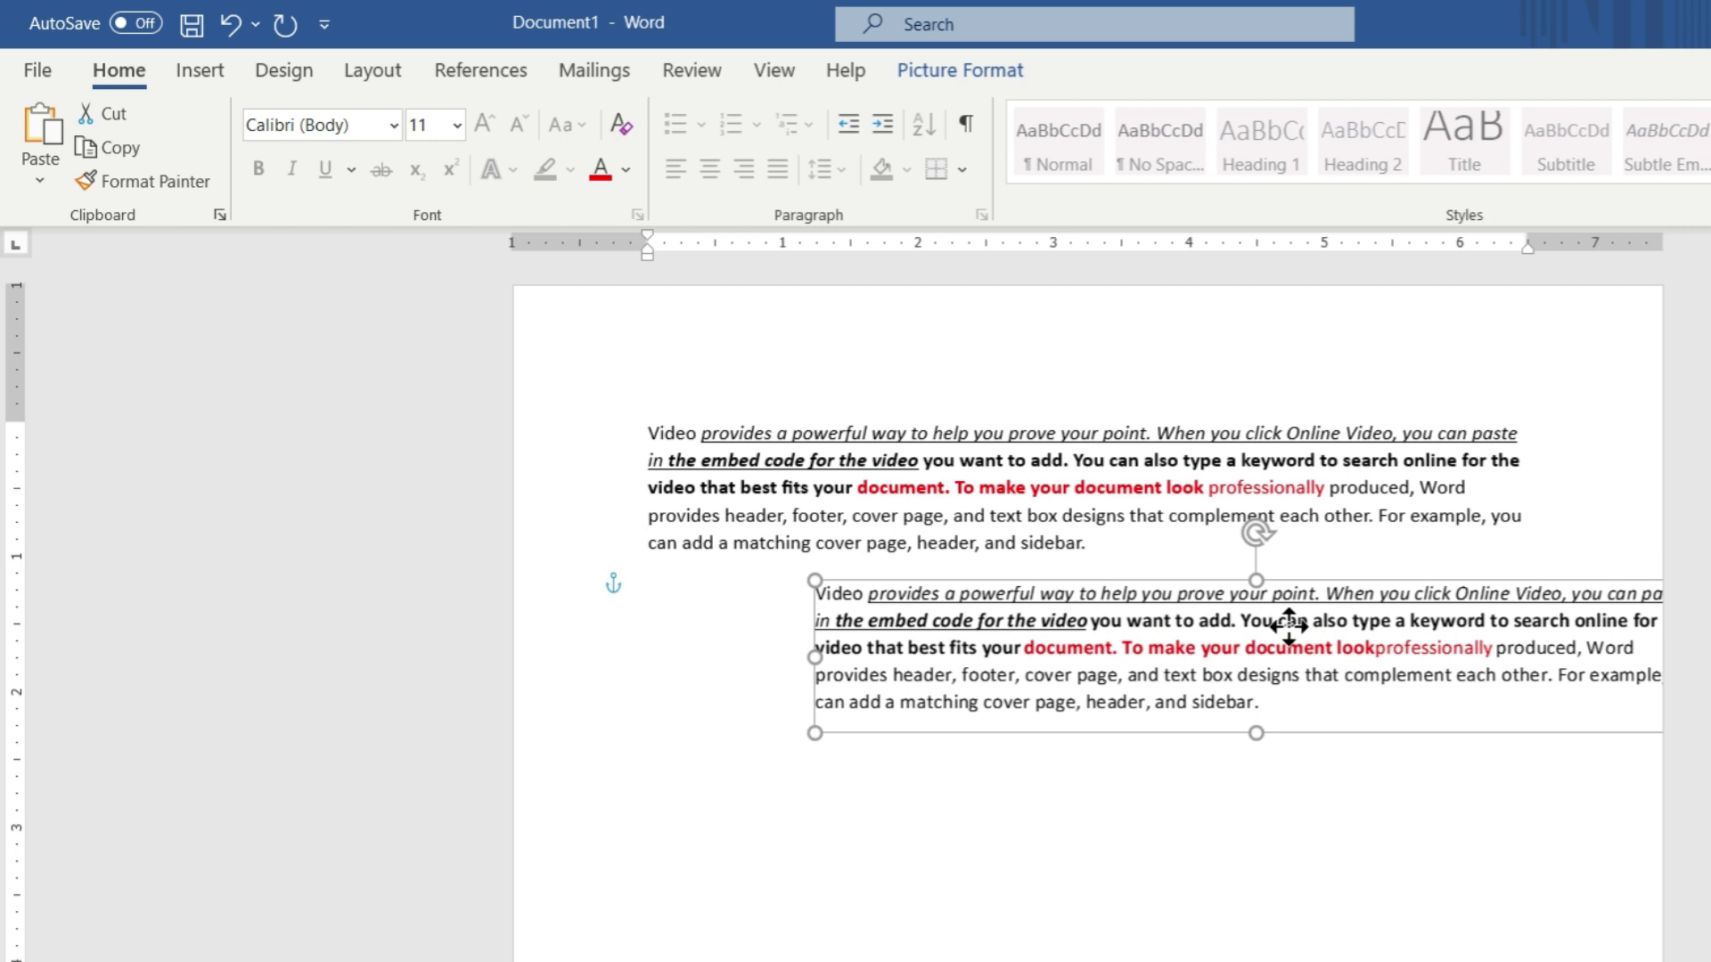
{"action": "left_click_drag", "start_coordinate": [1083, 614], "coordinate": [1067, 645]}
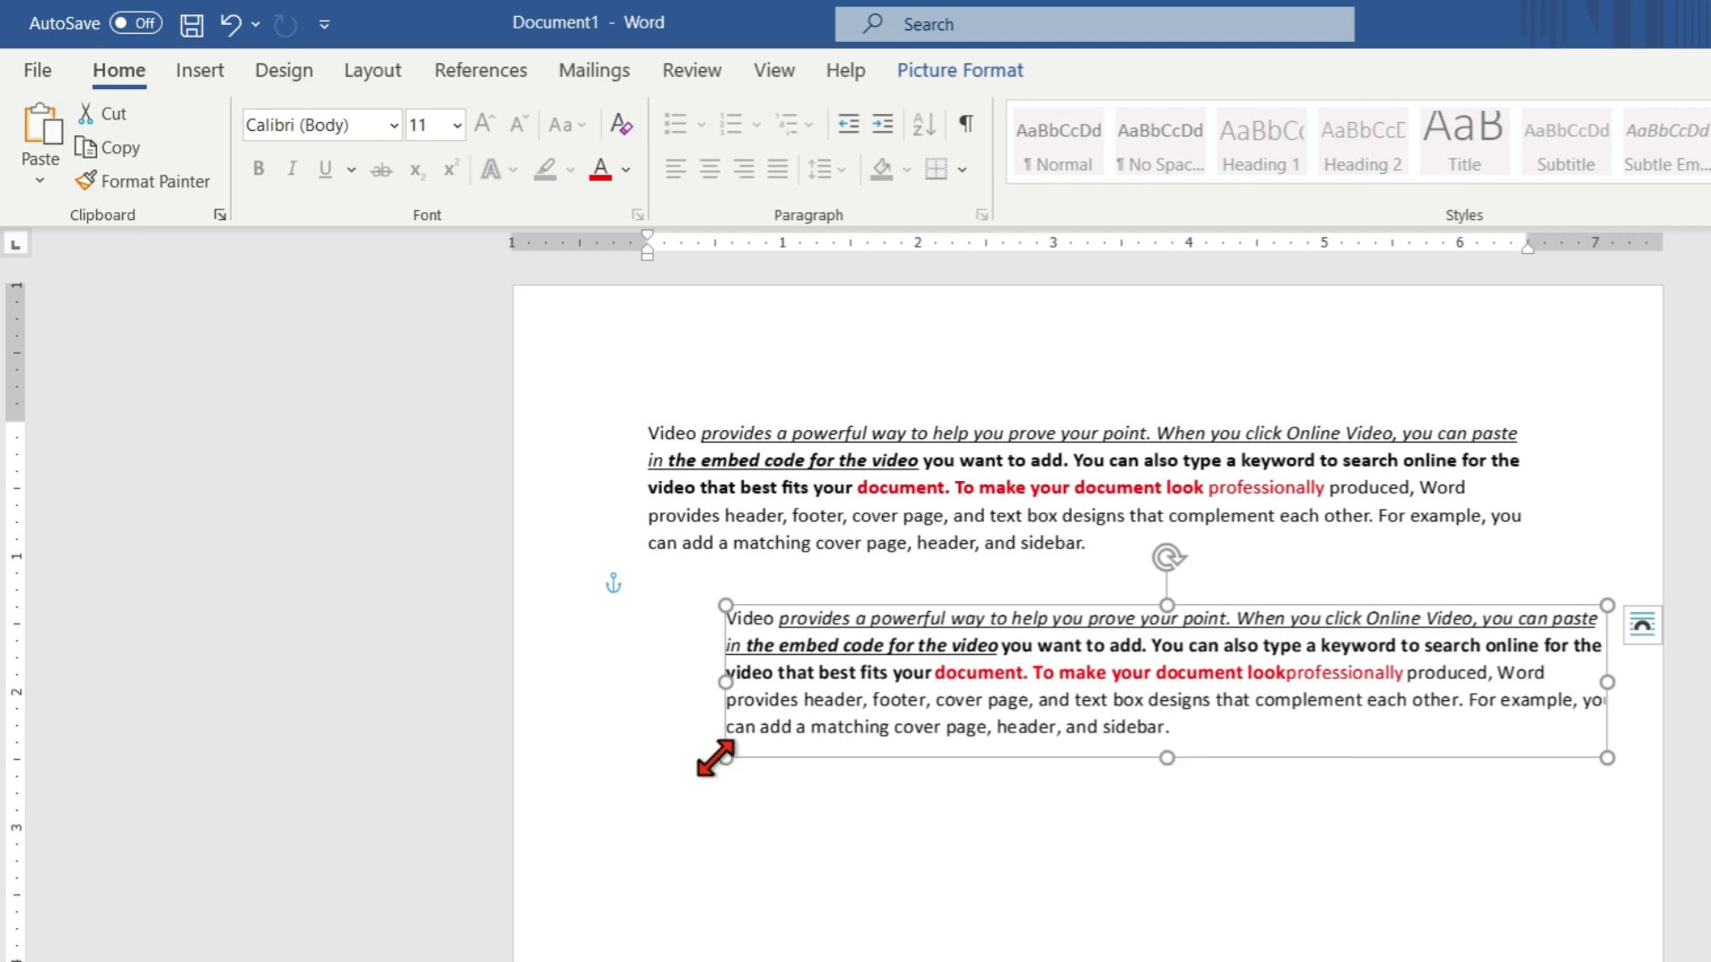
{"action": "left_click_drag", "start_coordinate": [719, 763], "coordinate": [770, 788]}
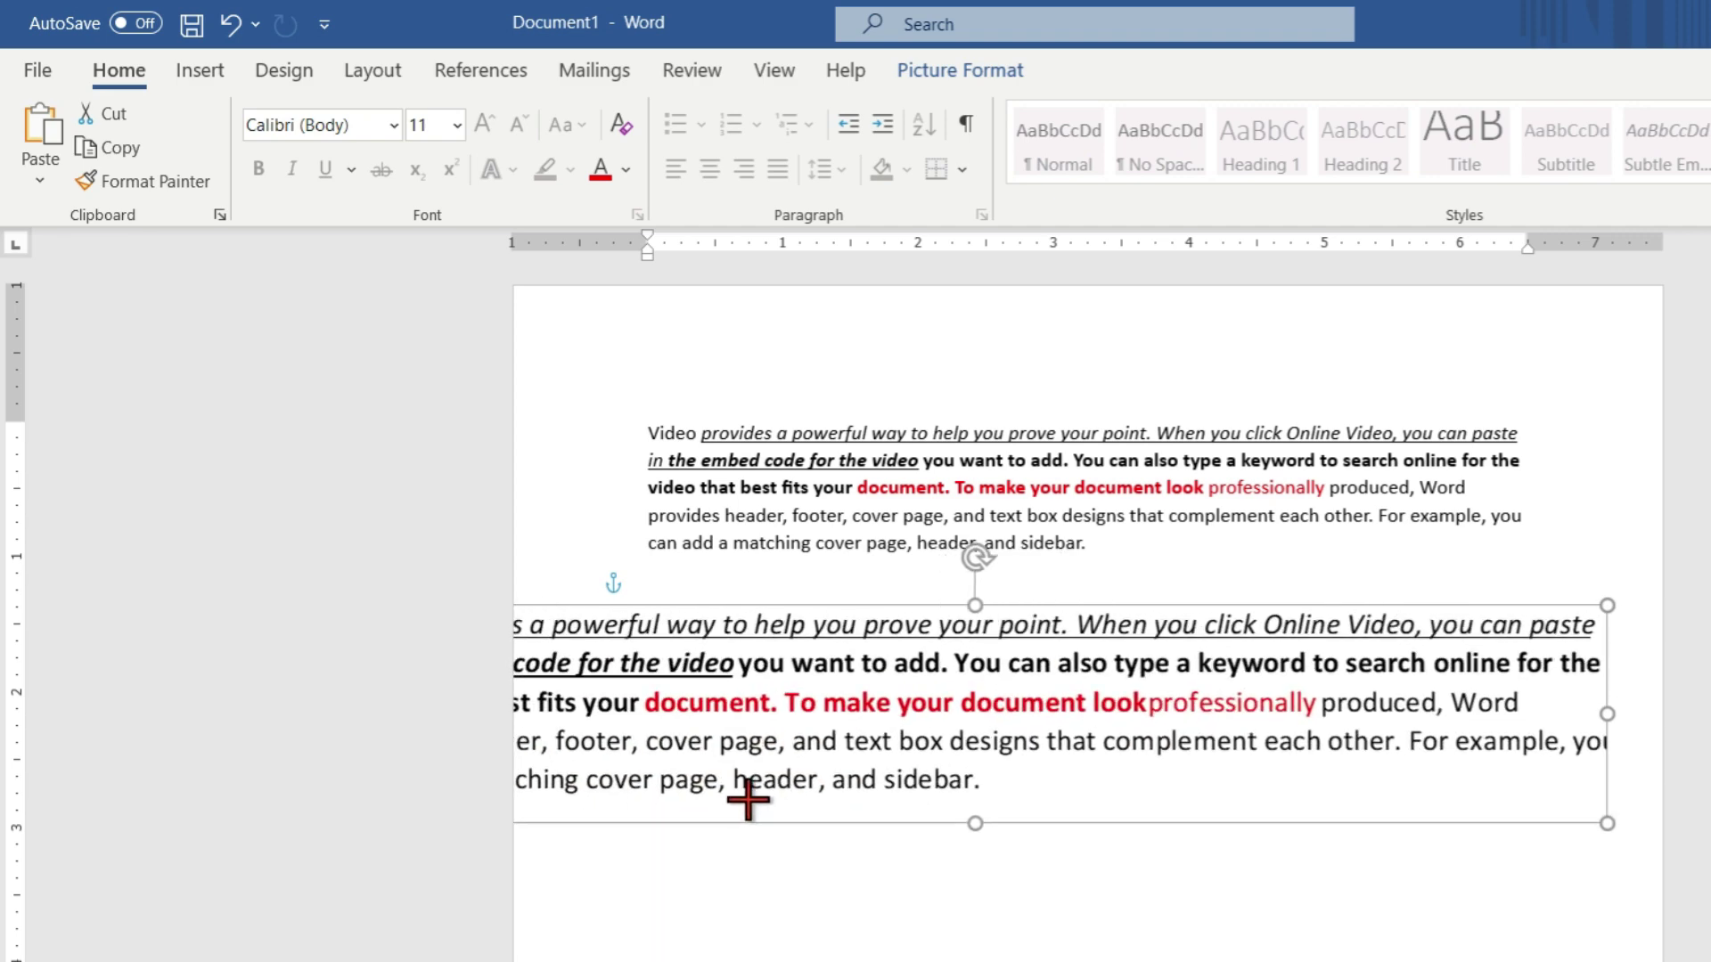
{"action": "left_click_drag", "start_coordinate": [770, 787], "coordinate": [772, 777]}
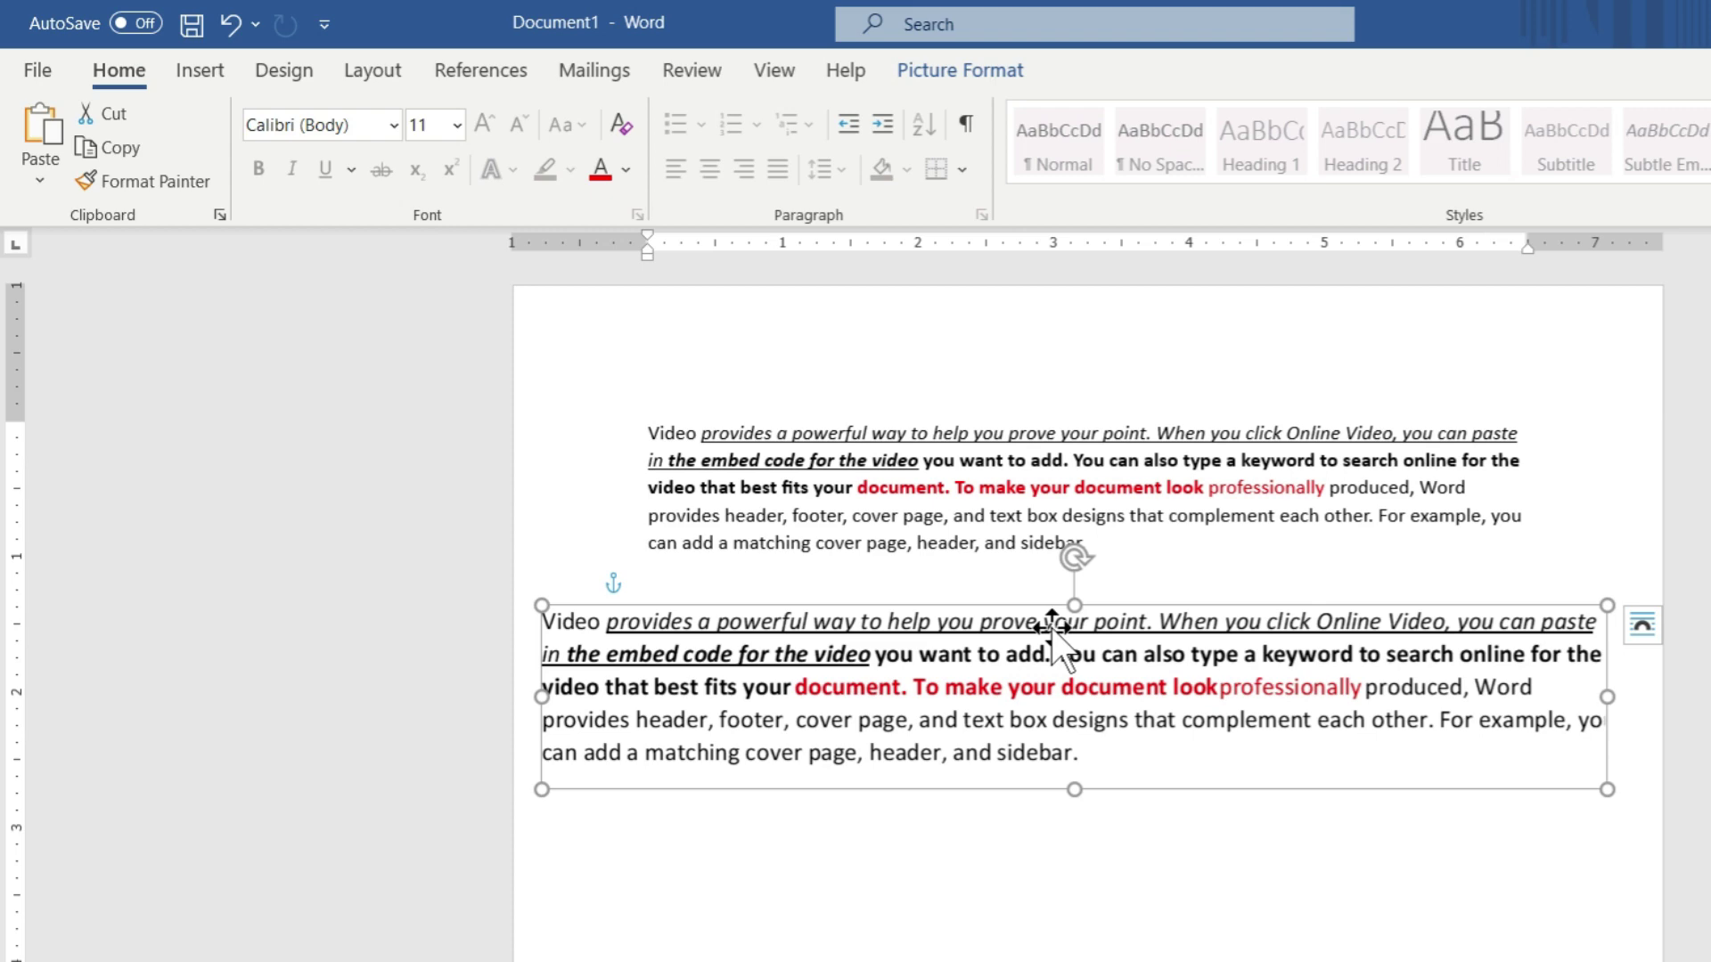
{"action": "left_click_drag", "start_coordinate": [1081, 559], "coordinate": [1012, 517]}
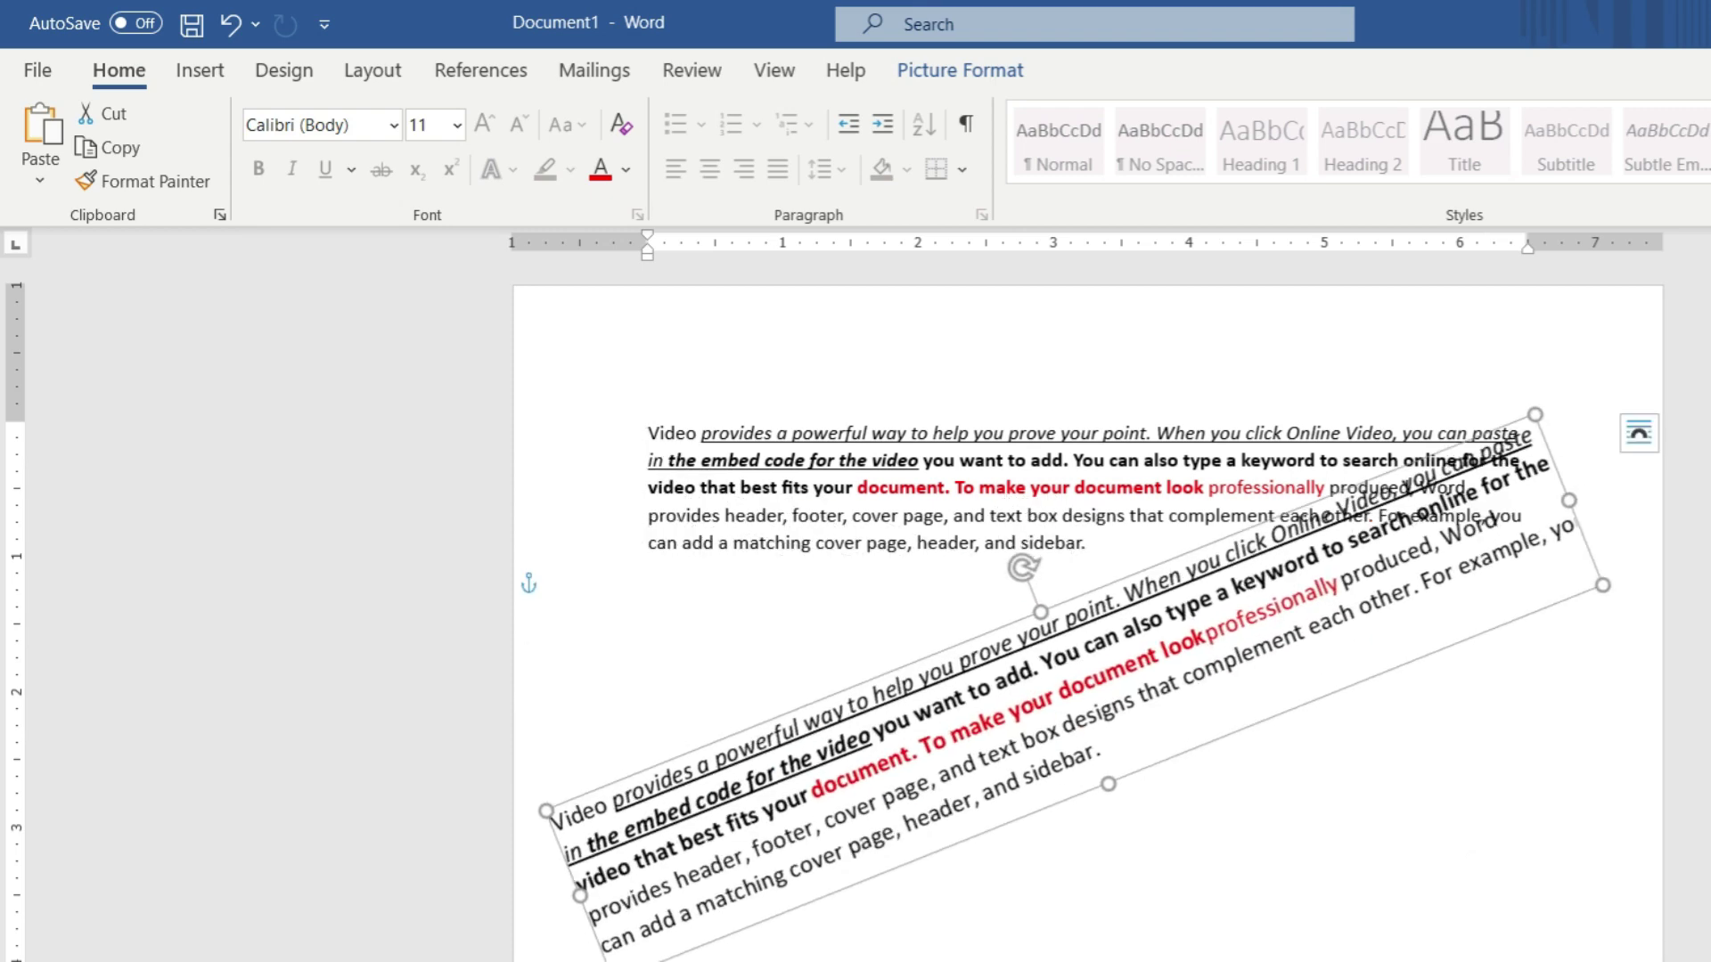
{"action": "left_click", "coordinate": [1302, 951]}
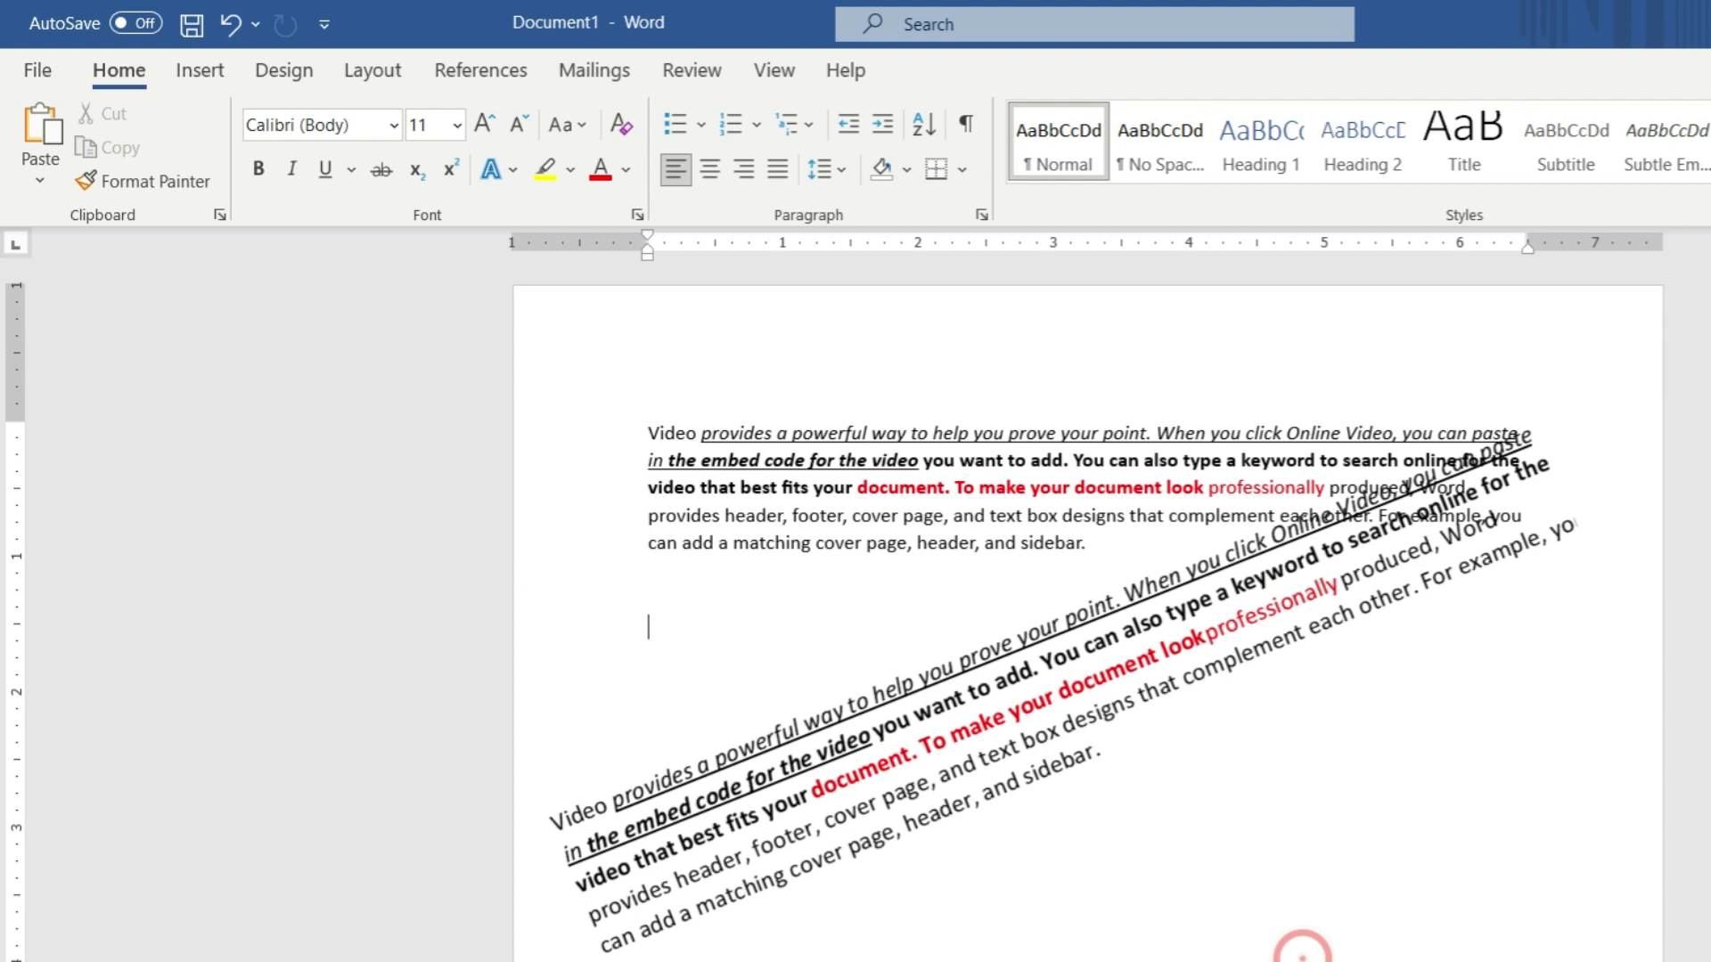
Undo the rotated picture with Ctrl+Z and reopen Paste Special with Ctrl+Alt+V
{"action": "left_click", "coordinate": [1022, 674]}
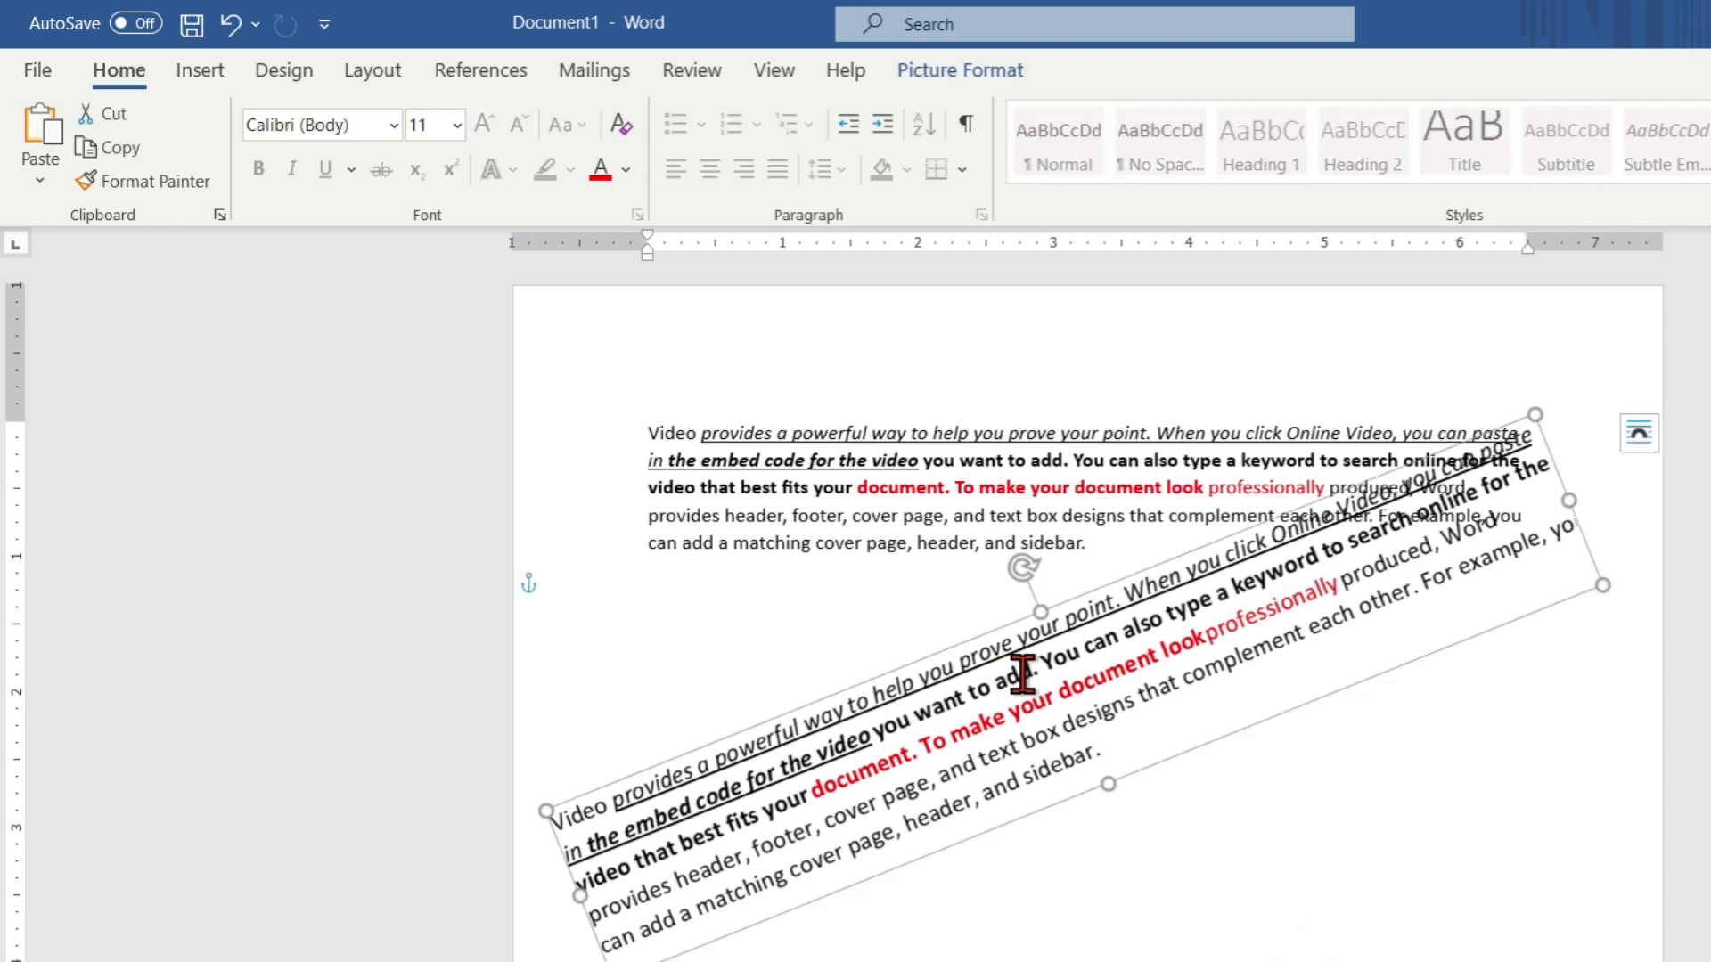
{"action": "key", "text": "ctrl+z"}
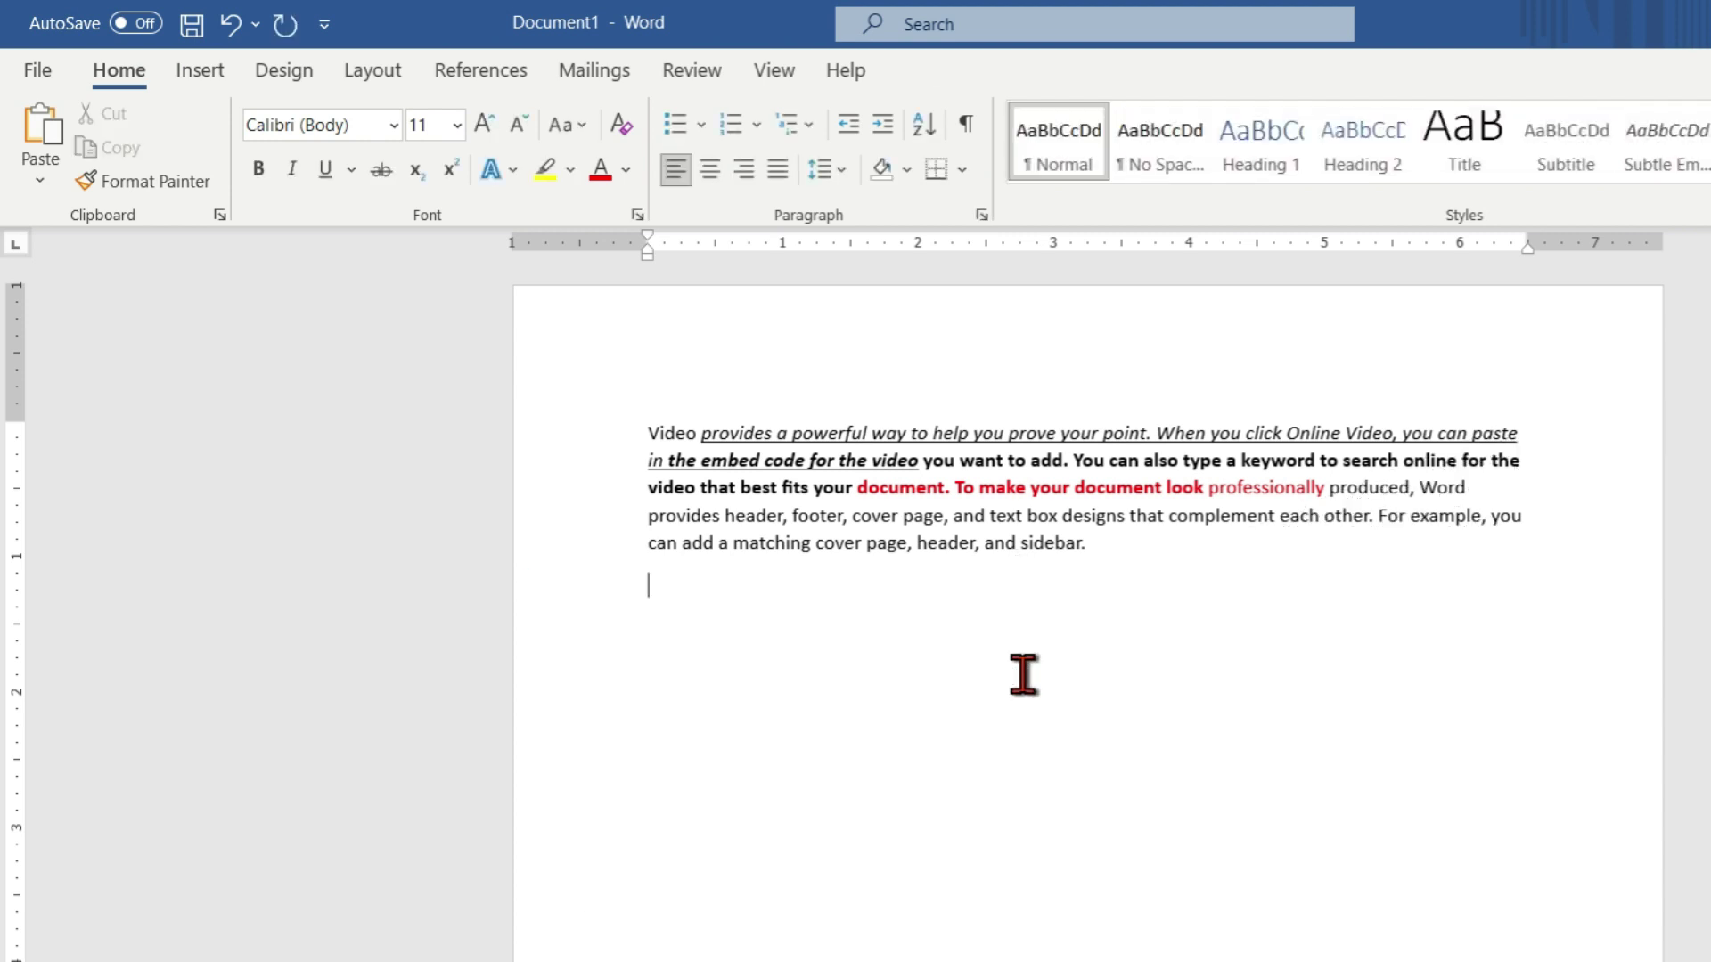
{"action": "key", "text": "ctrl+alt+v"}
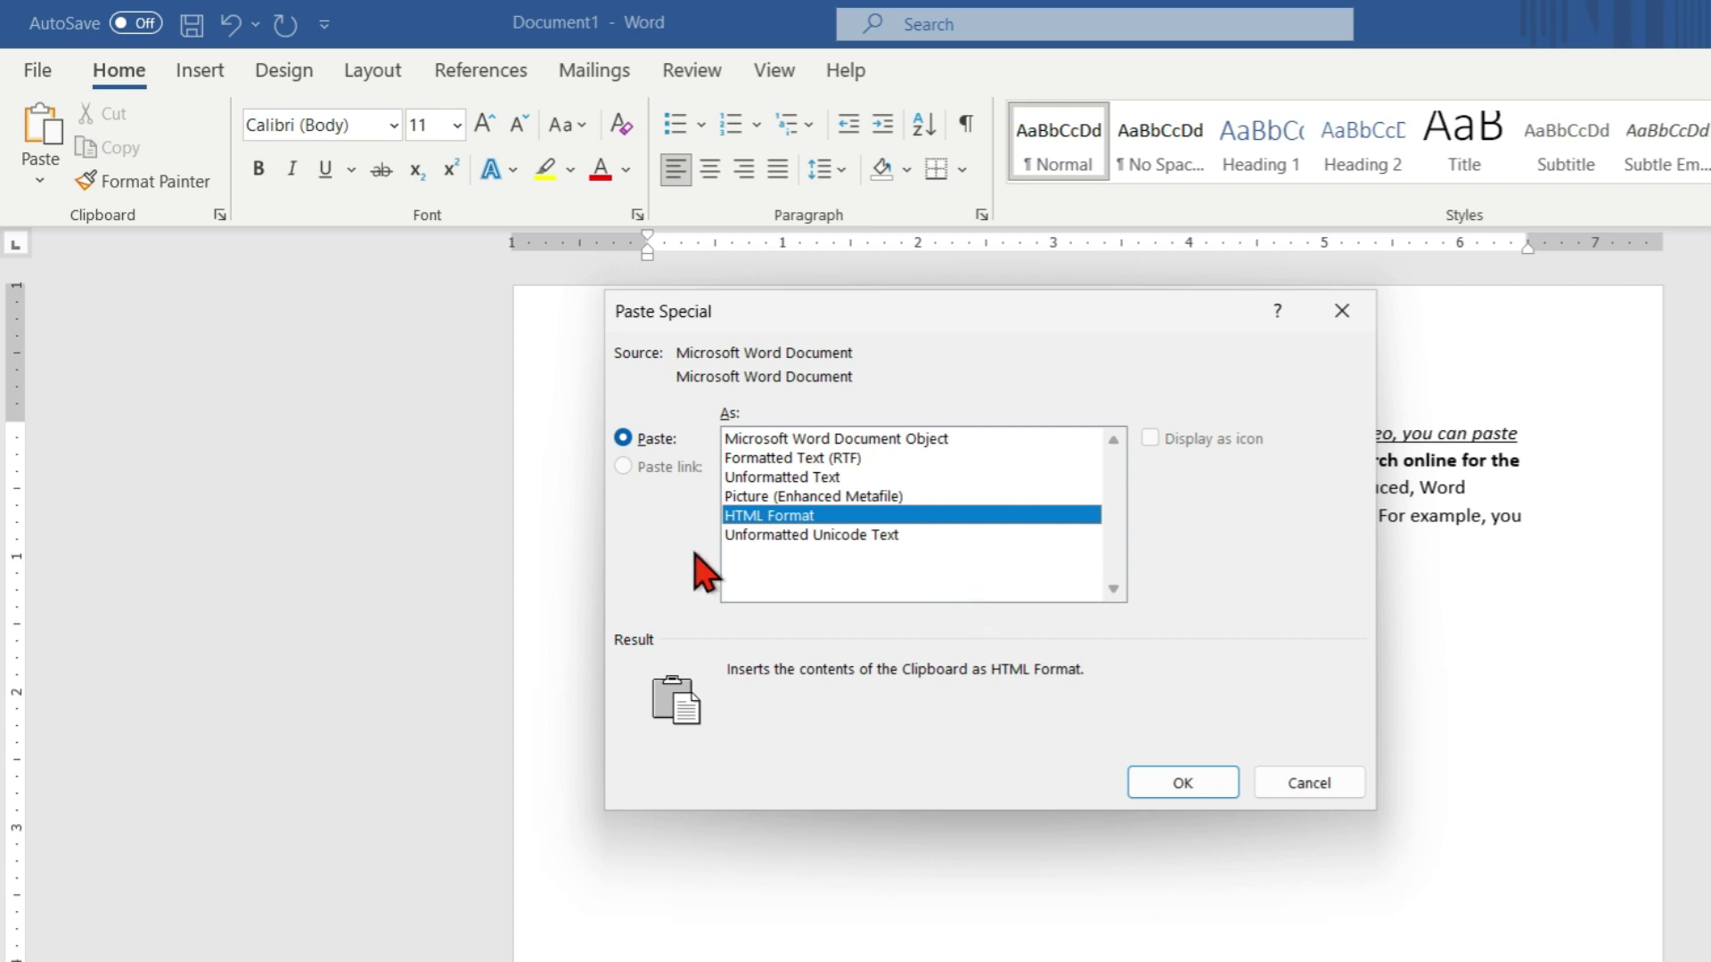
Paste the paragraph in HTML Format, then undo that paste
{"action": "left_click", "coordinate": [1183, 782]}
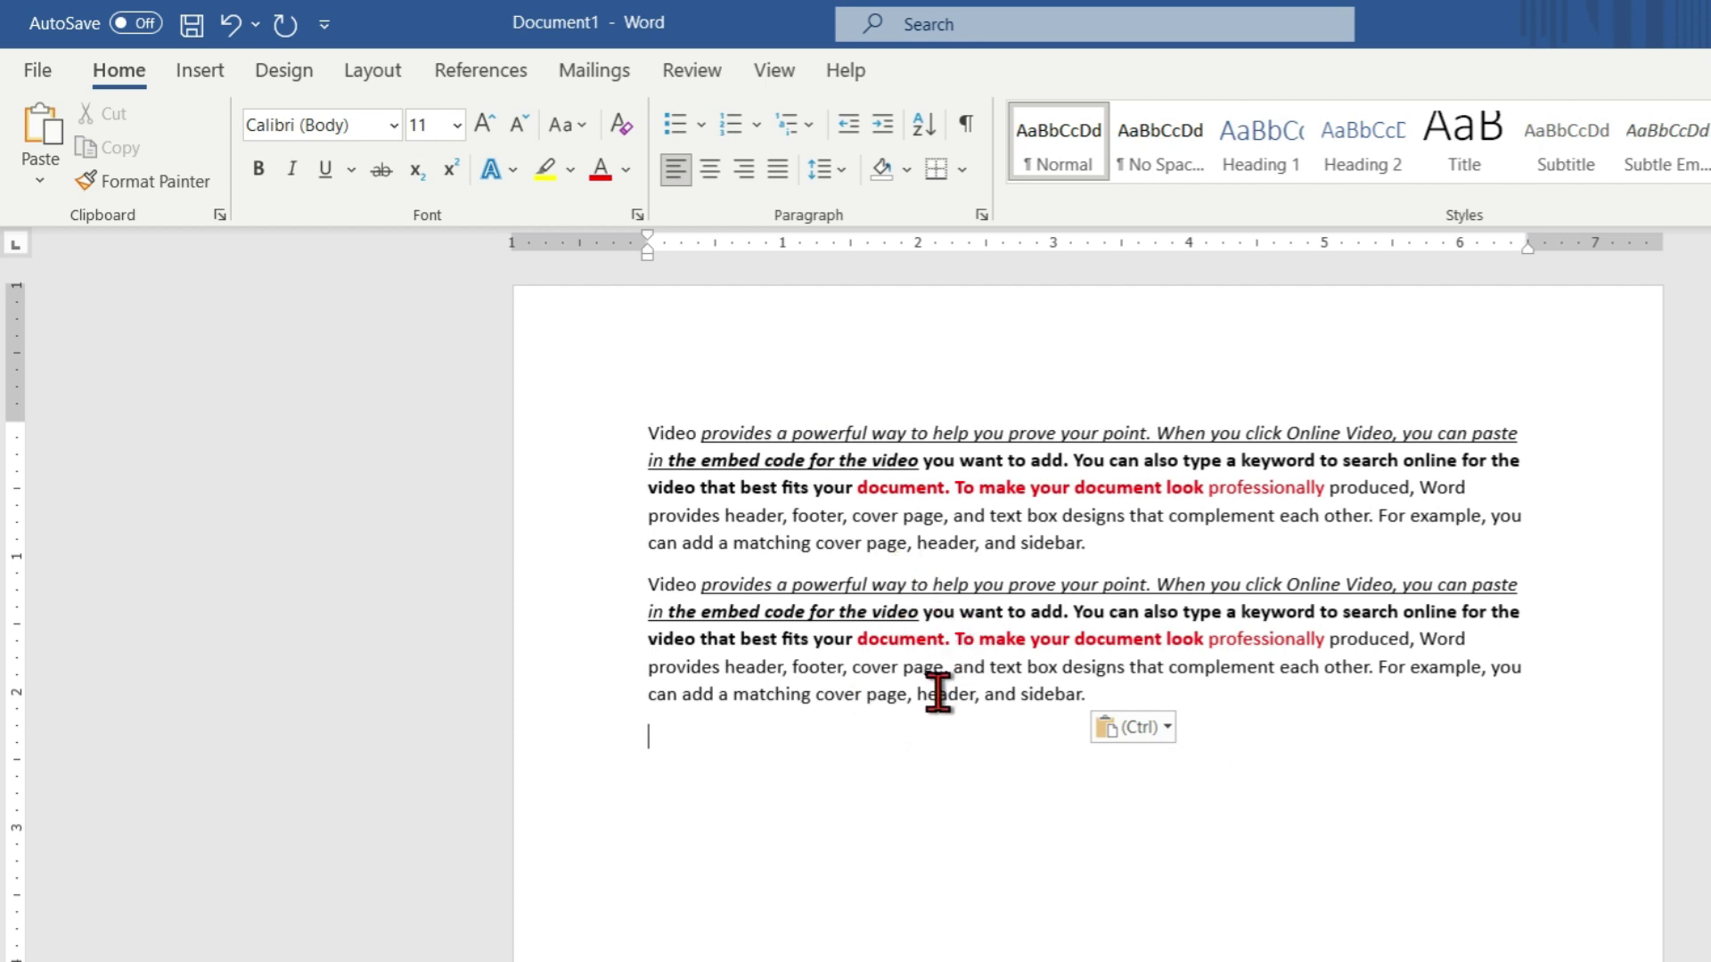
{"action": "key", "text": "ctrl+z"}
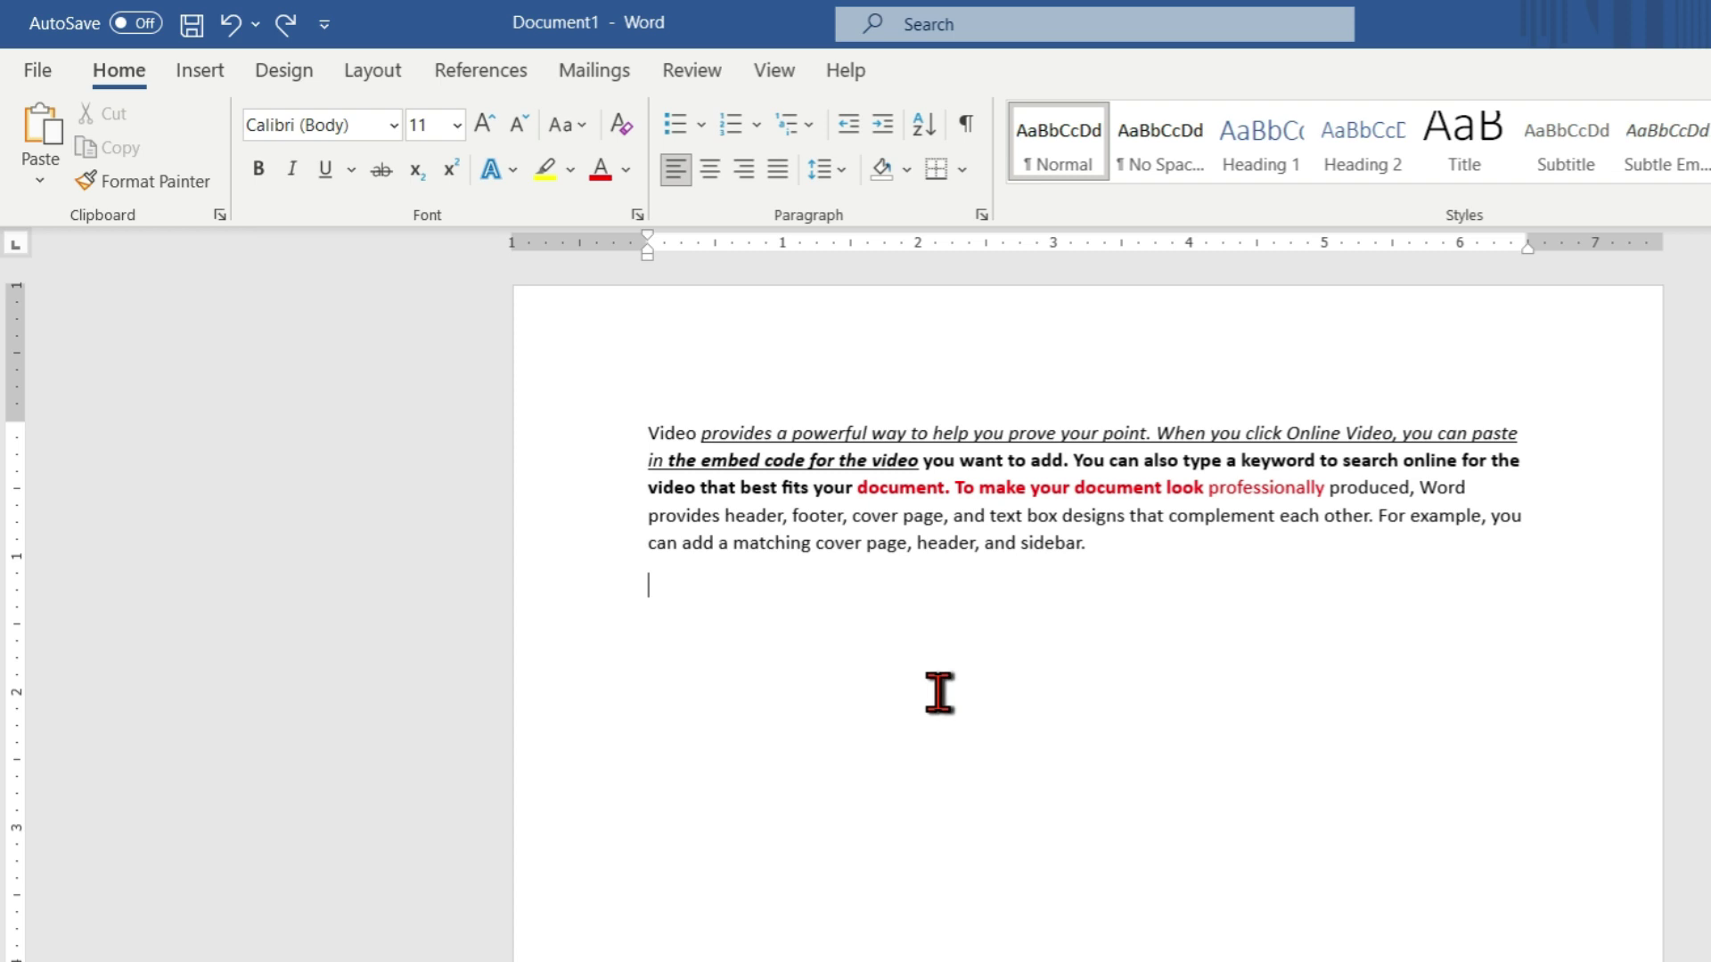
Paste the paragraph below the original as Unformatted Unicode Text
{"action": "key", "text": "ctrl+alt+v"}
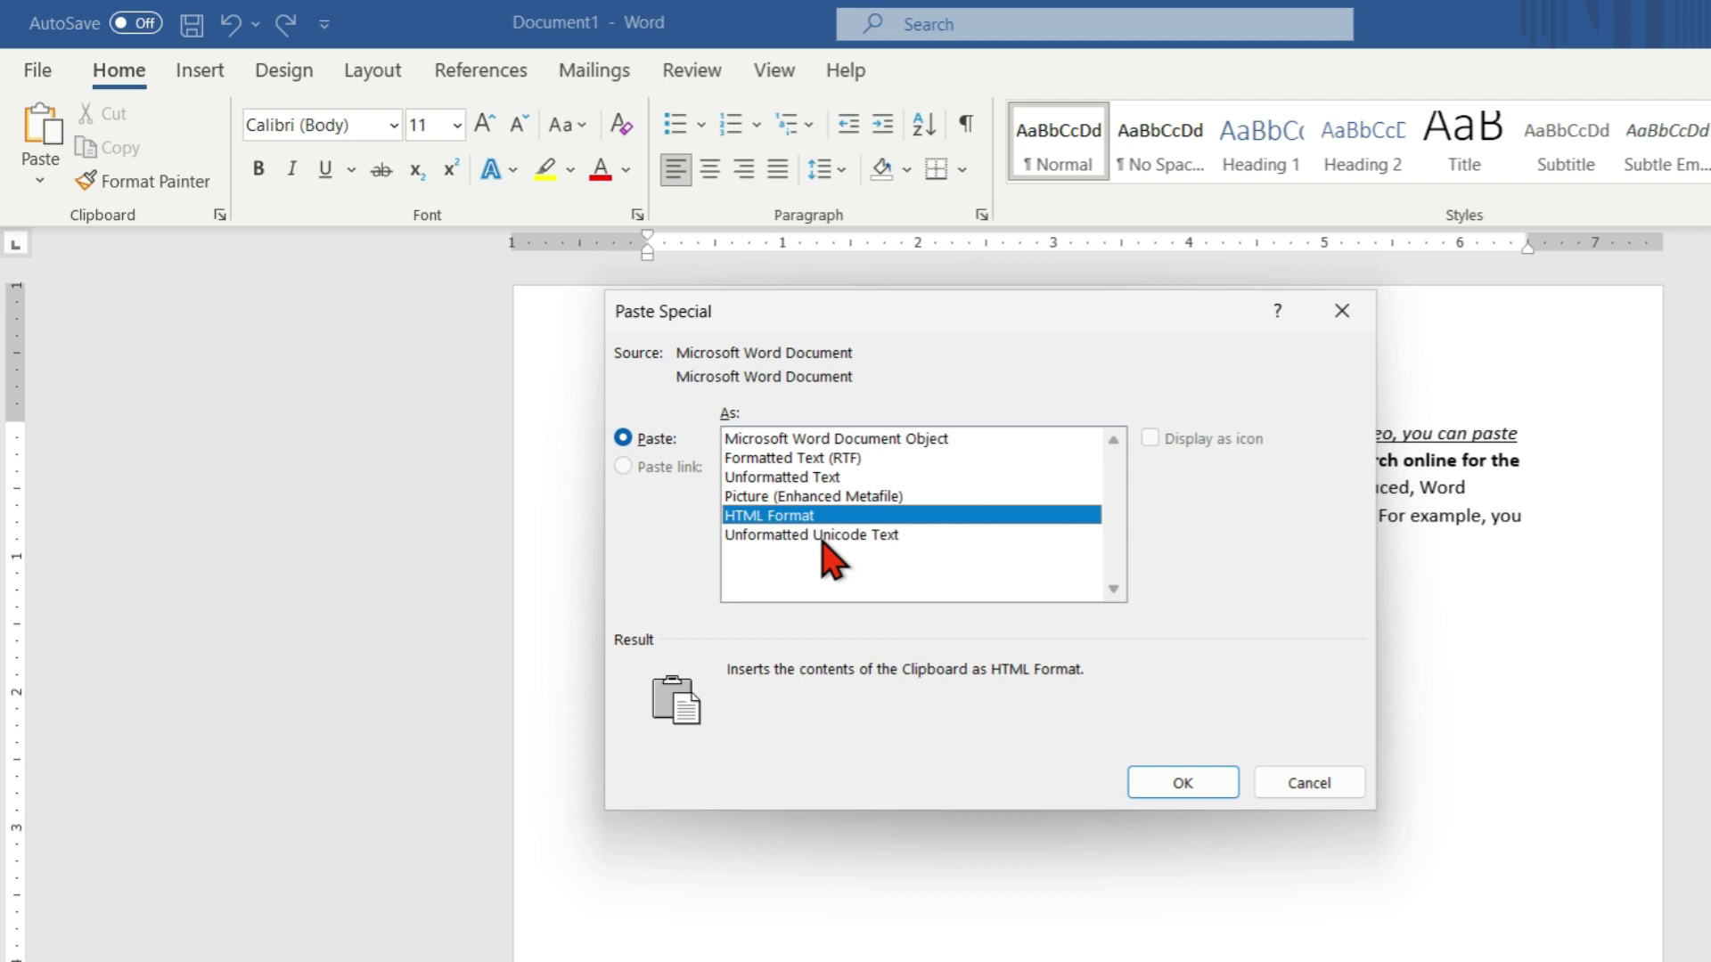
{"action": "left_click", "coordinate": [822, 538]}
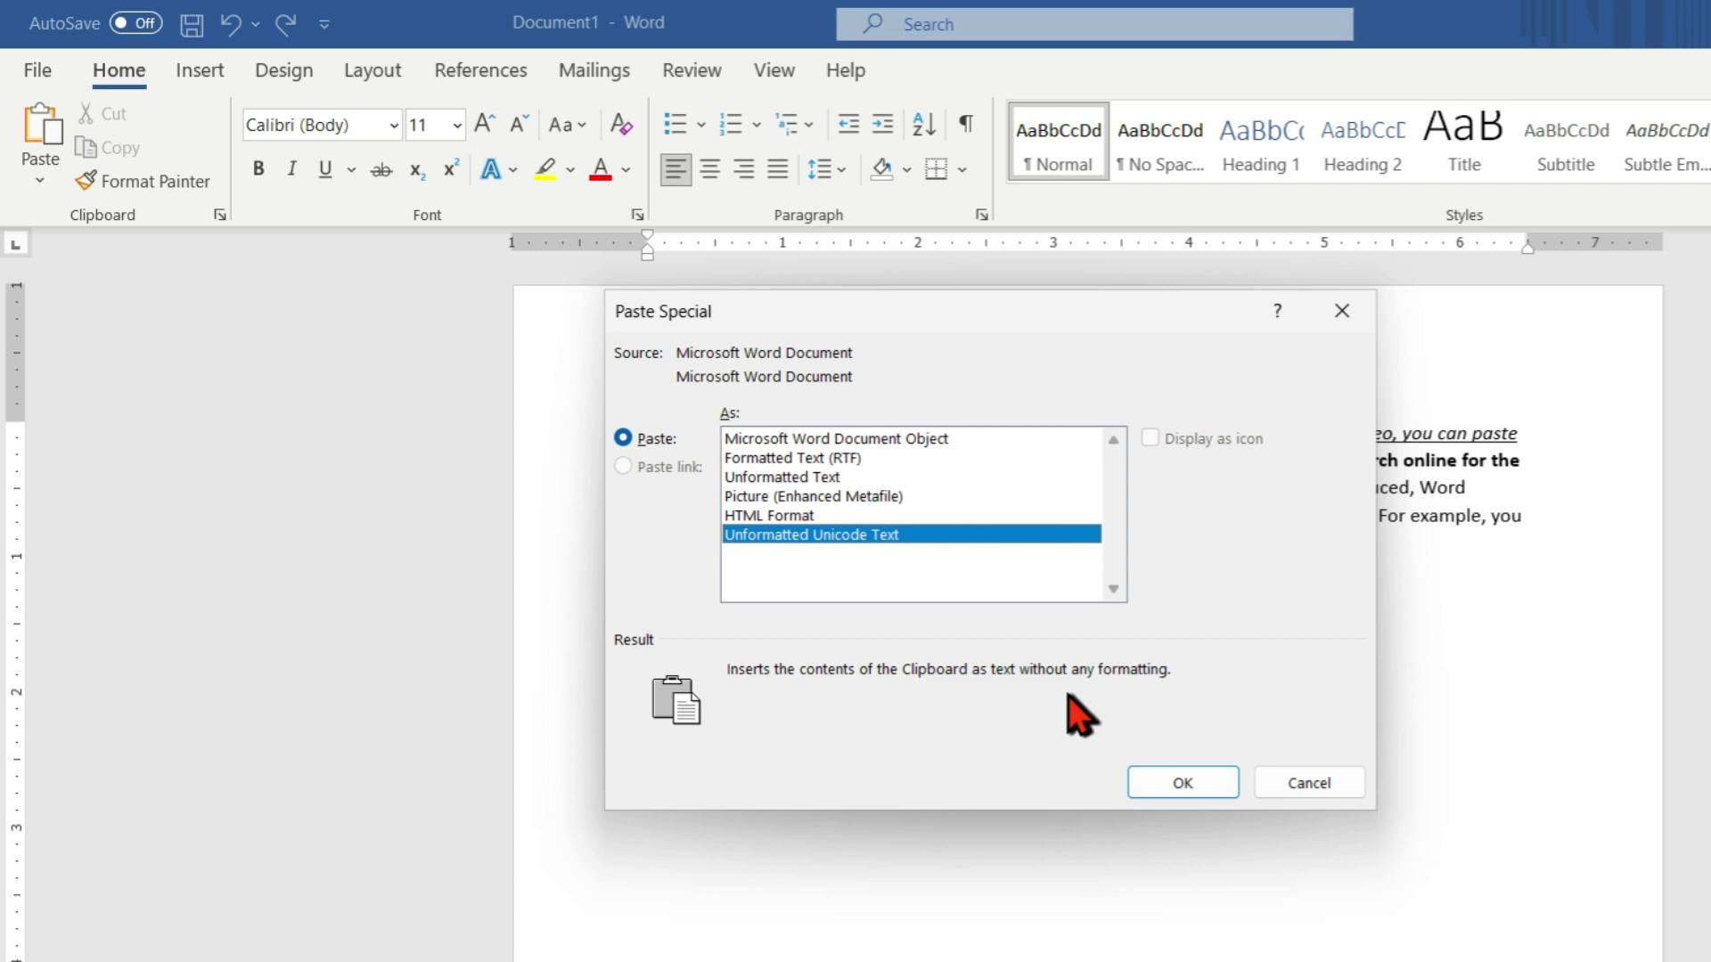
{"action": "left_click", "coordinate": [1185, 784]}
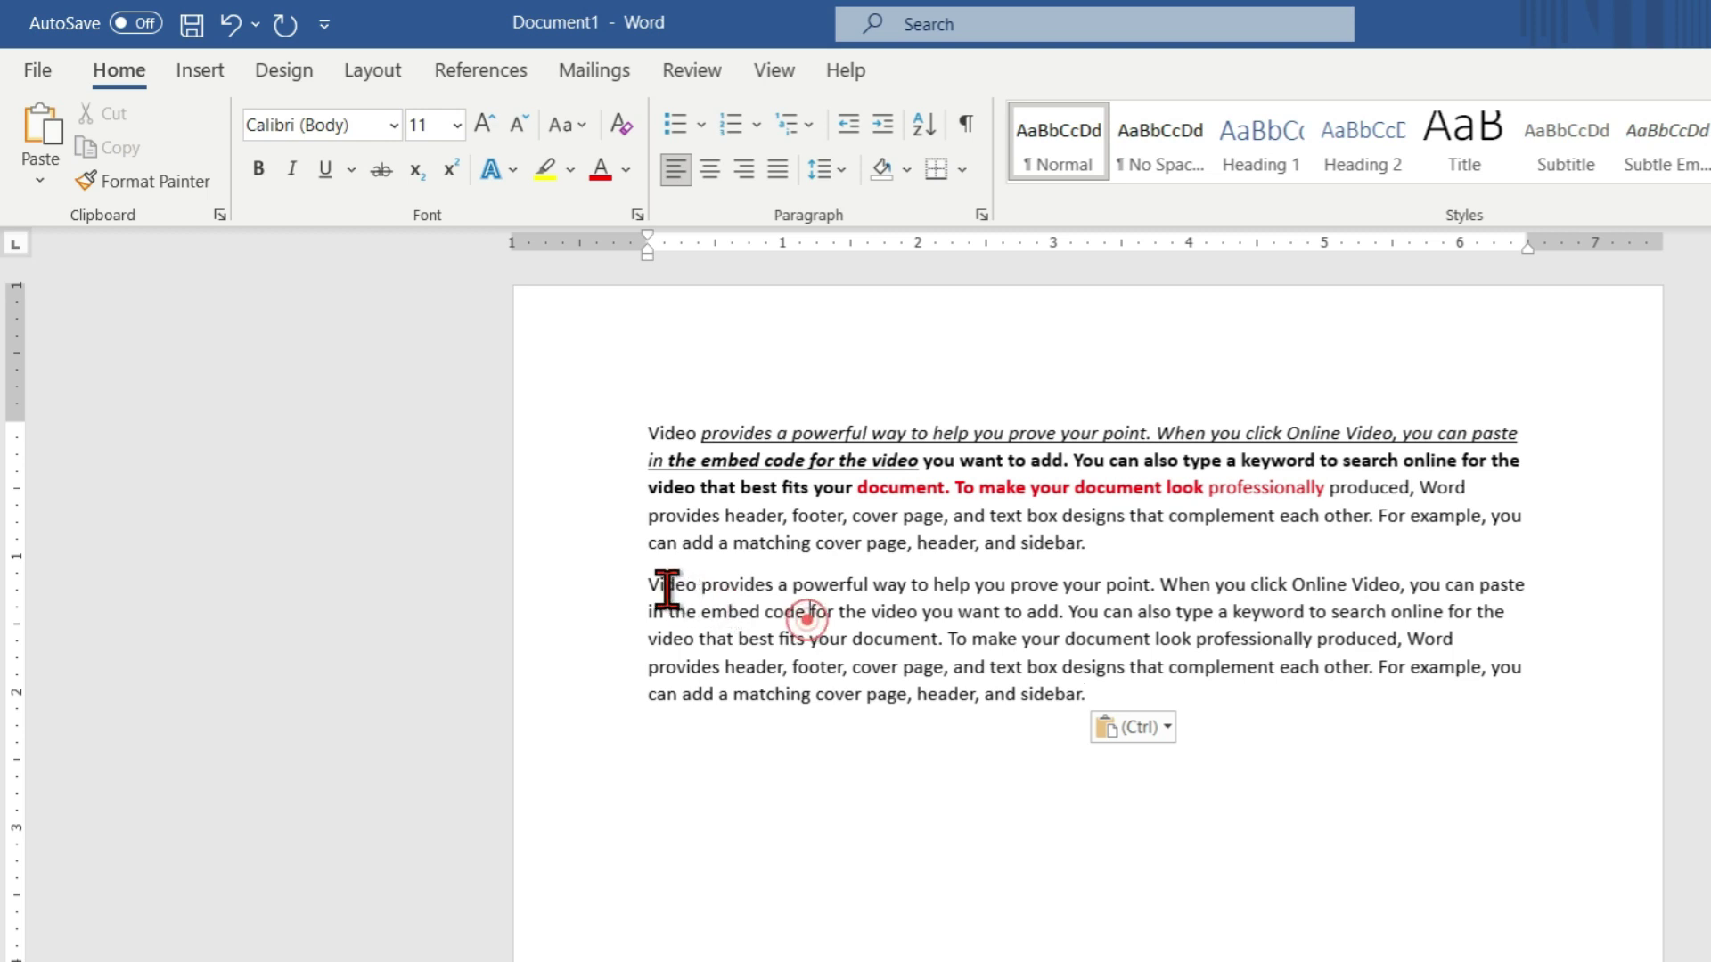
Put the insertion point on the empty line below and reopen Paste Special
{"action": "left_click_drag", "start_coordinate": [644, 577], "coordinate": [1109, 686]}
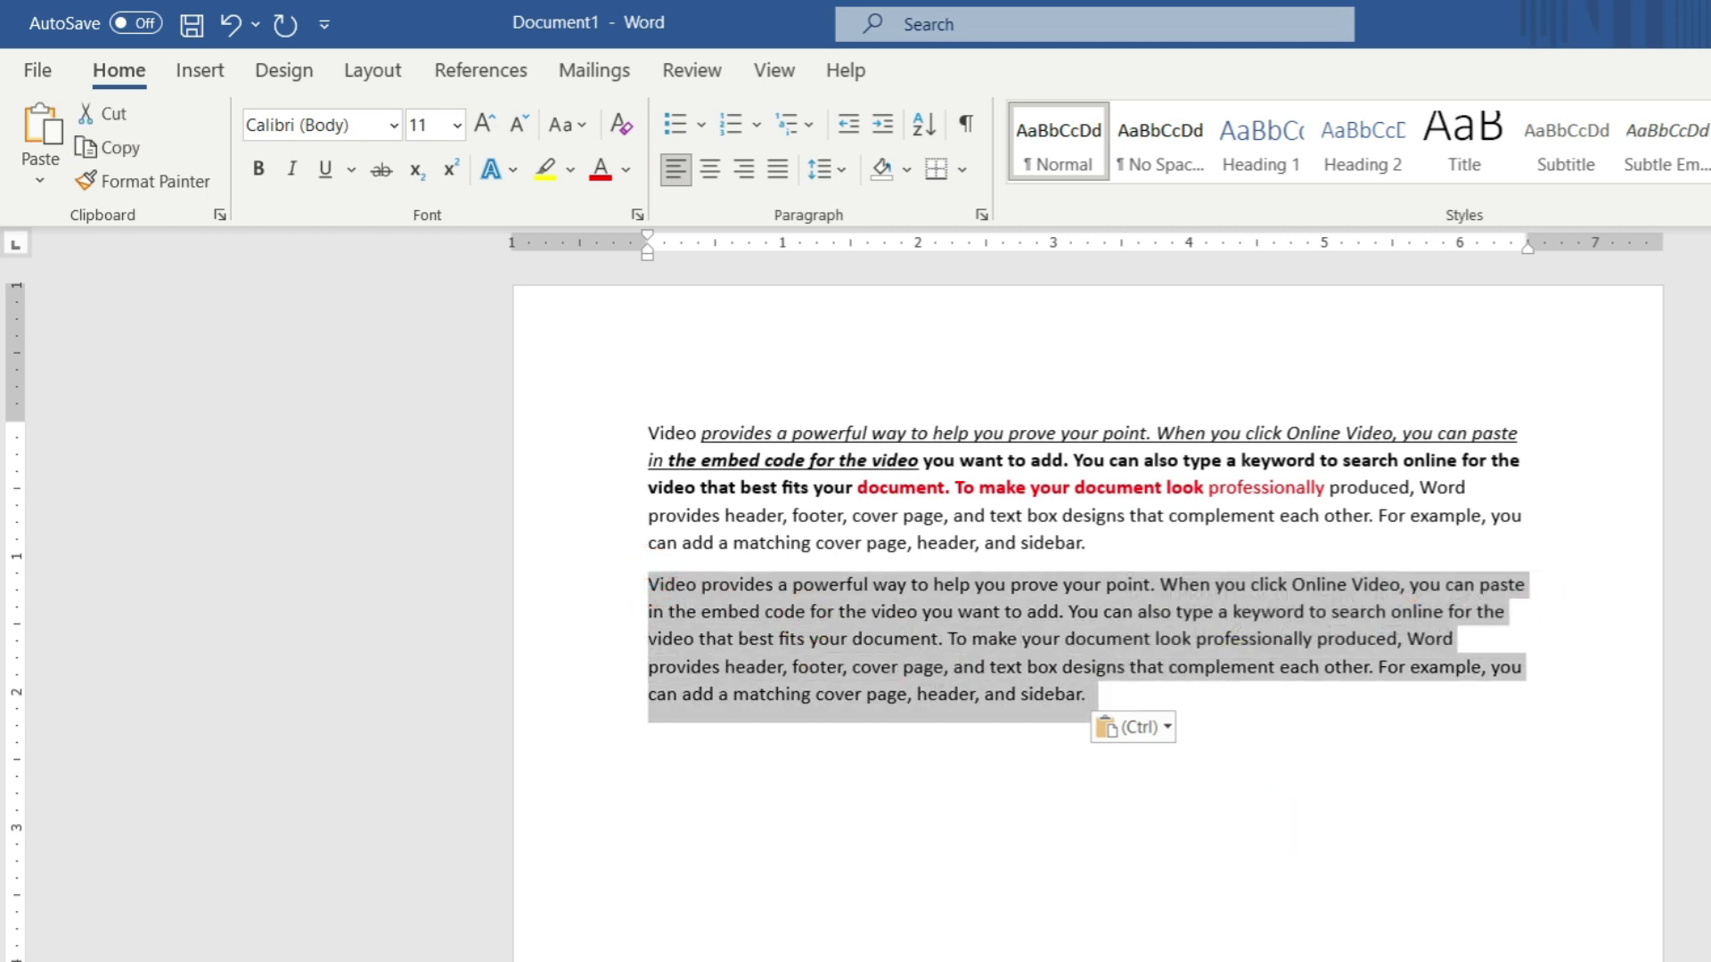
{"action": "left_click", "coordinate": [1294, 800]}
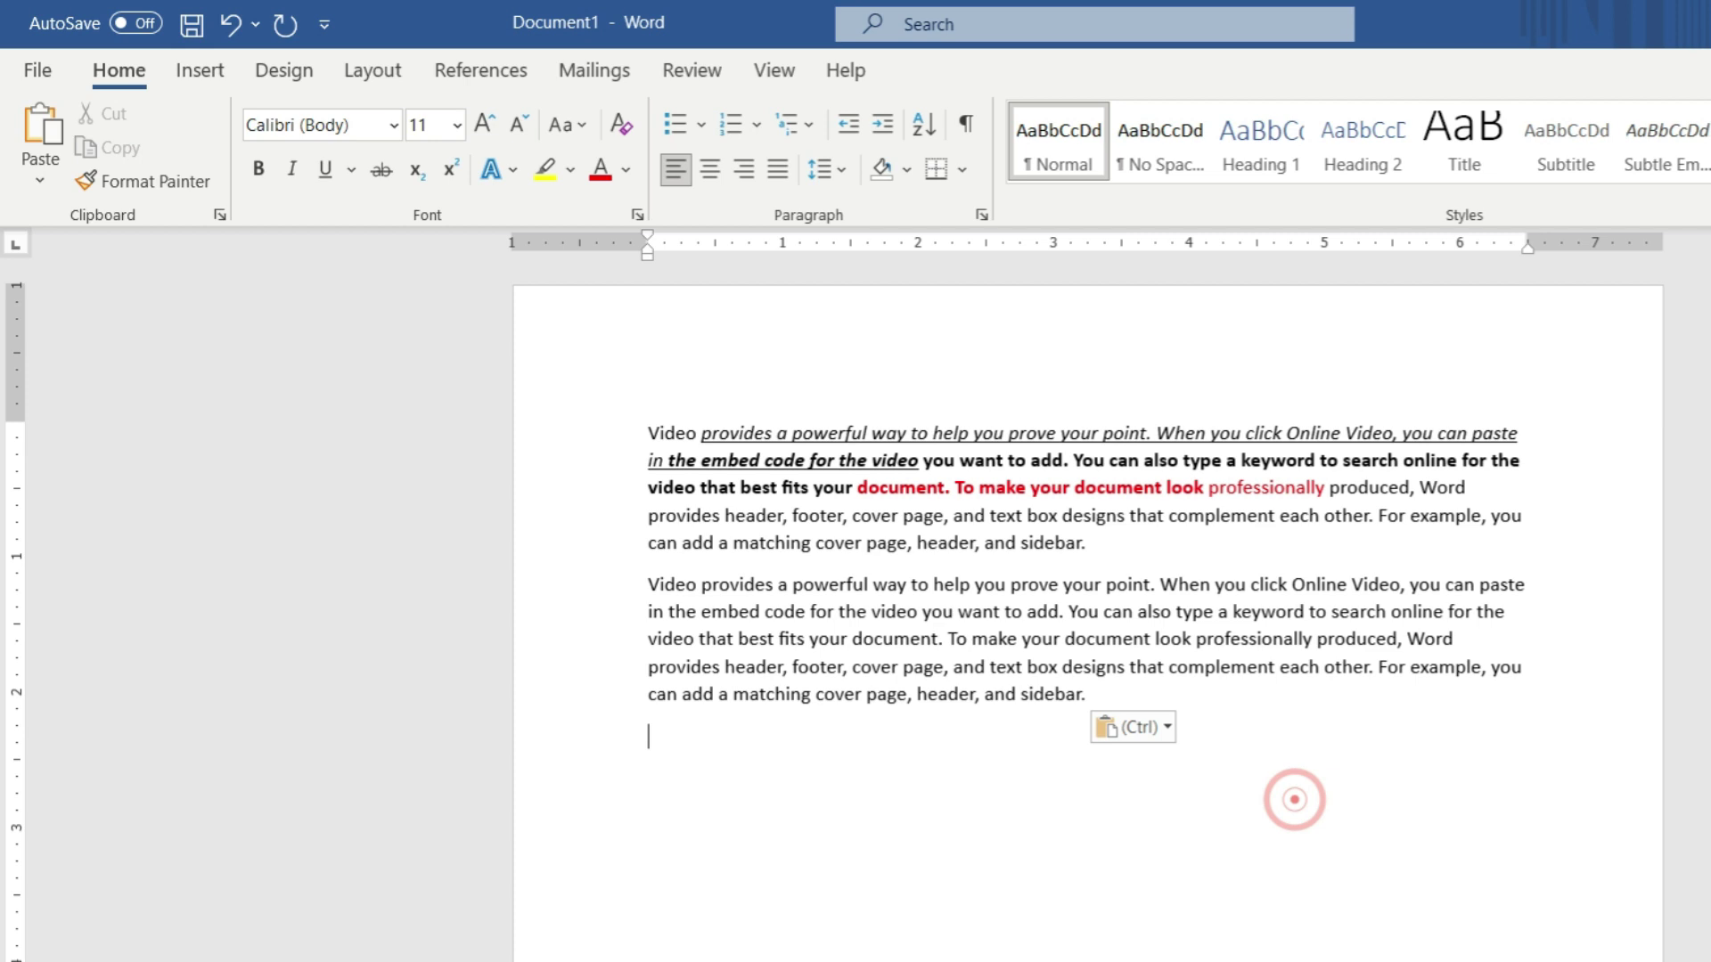
{"action": "key", "text": "ctrl+alt+v"}
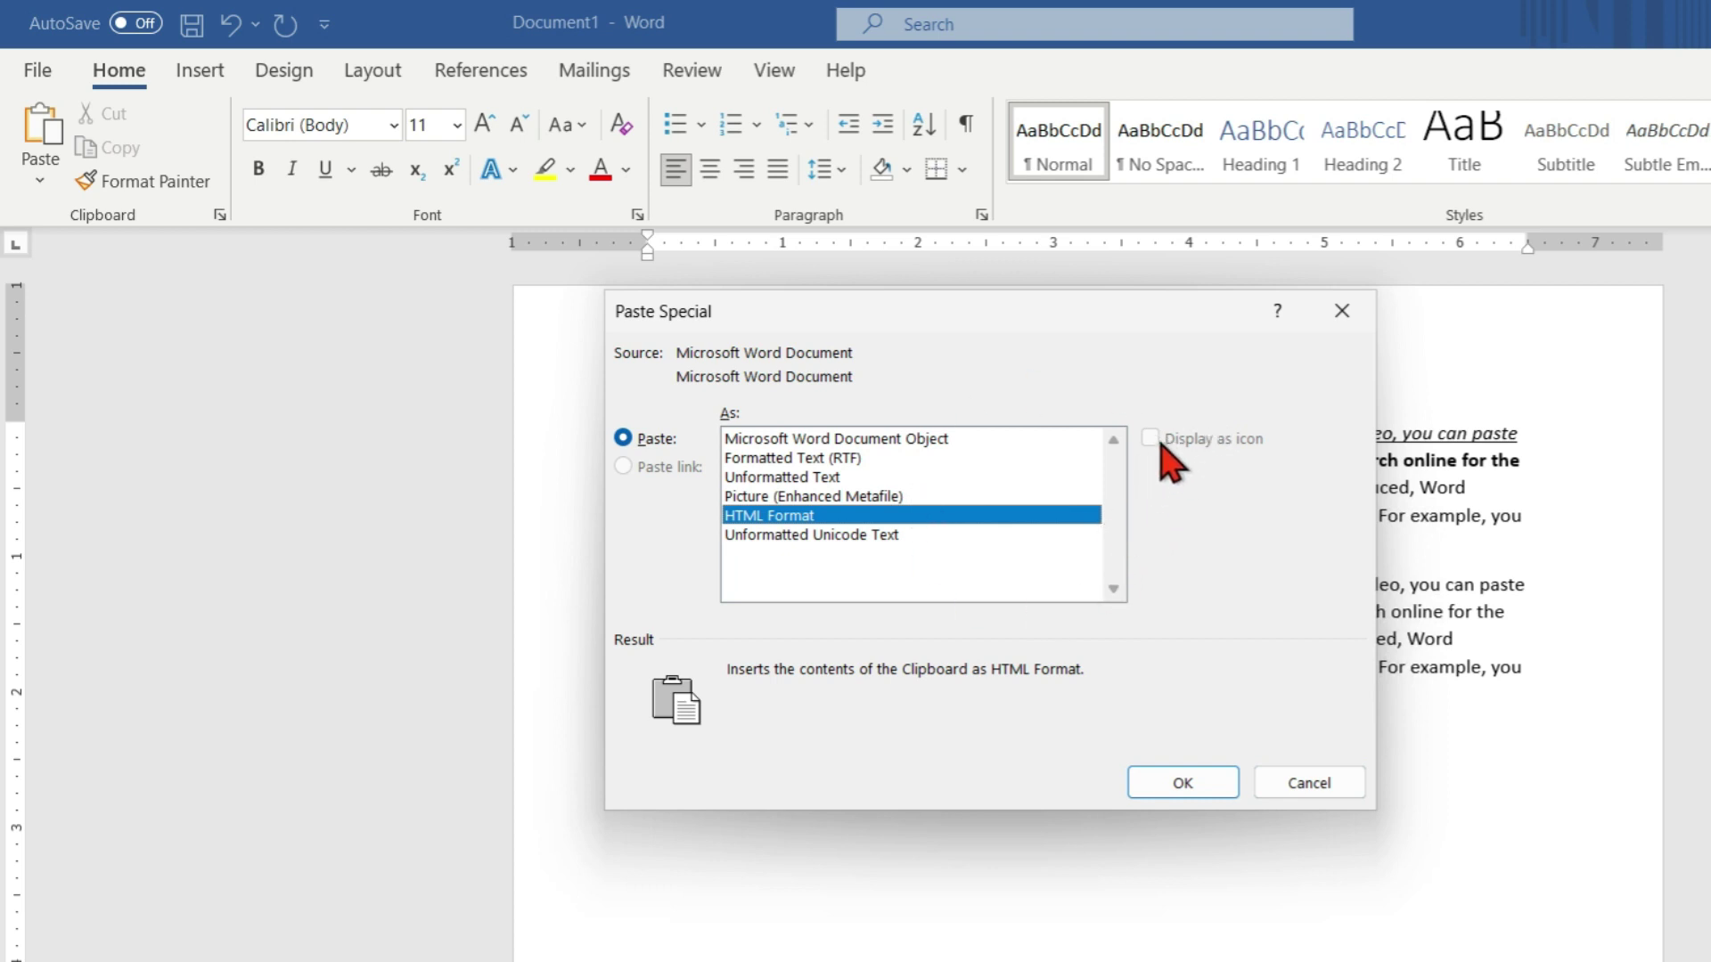
Compare the Paste Special formats, ending on Microsoft Word Document Object, then close without pasting
{"action": "left_click", "coordinate": [869, 438]}
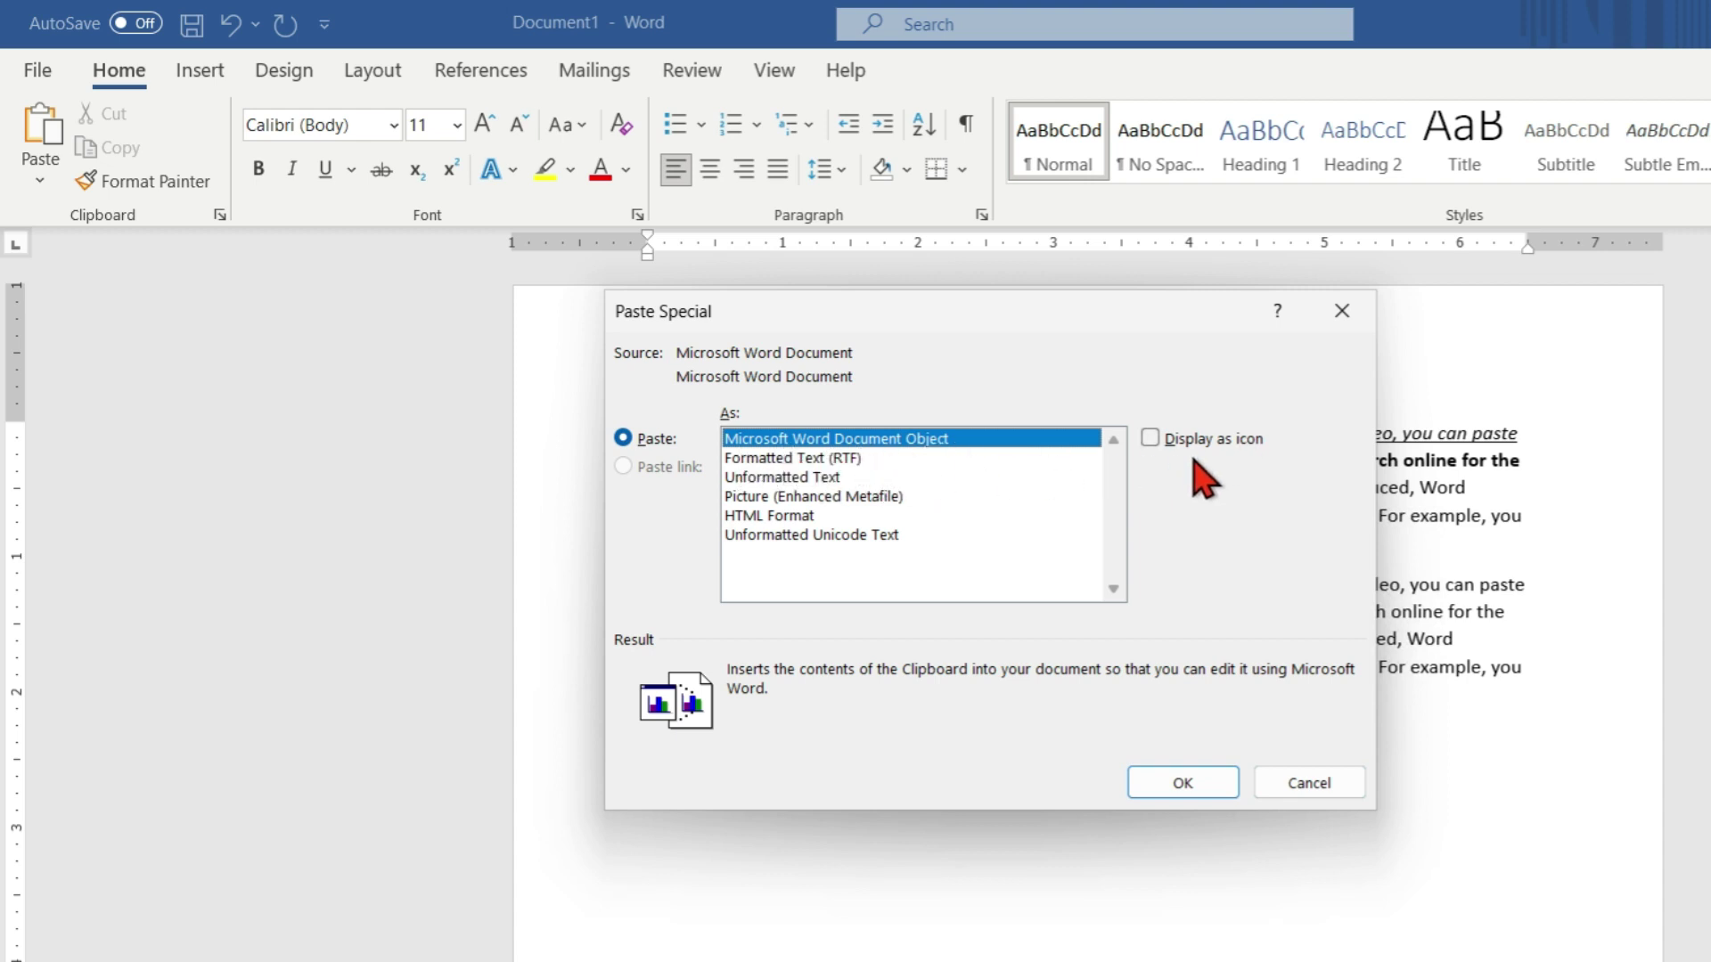
{"action": "left_click", "coordinate": [820, 457]}
{"action": "left_click", "coordinate": [815, 478]}
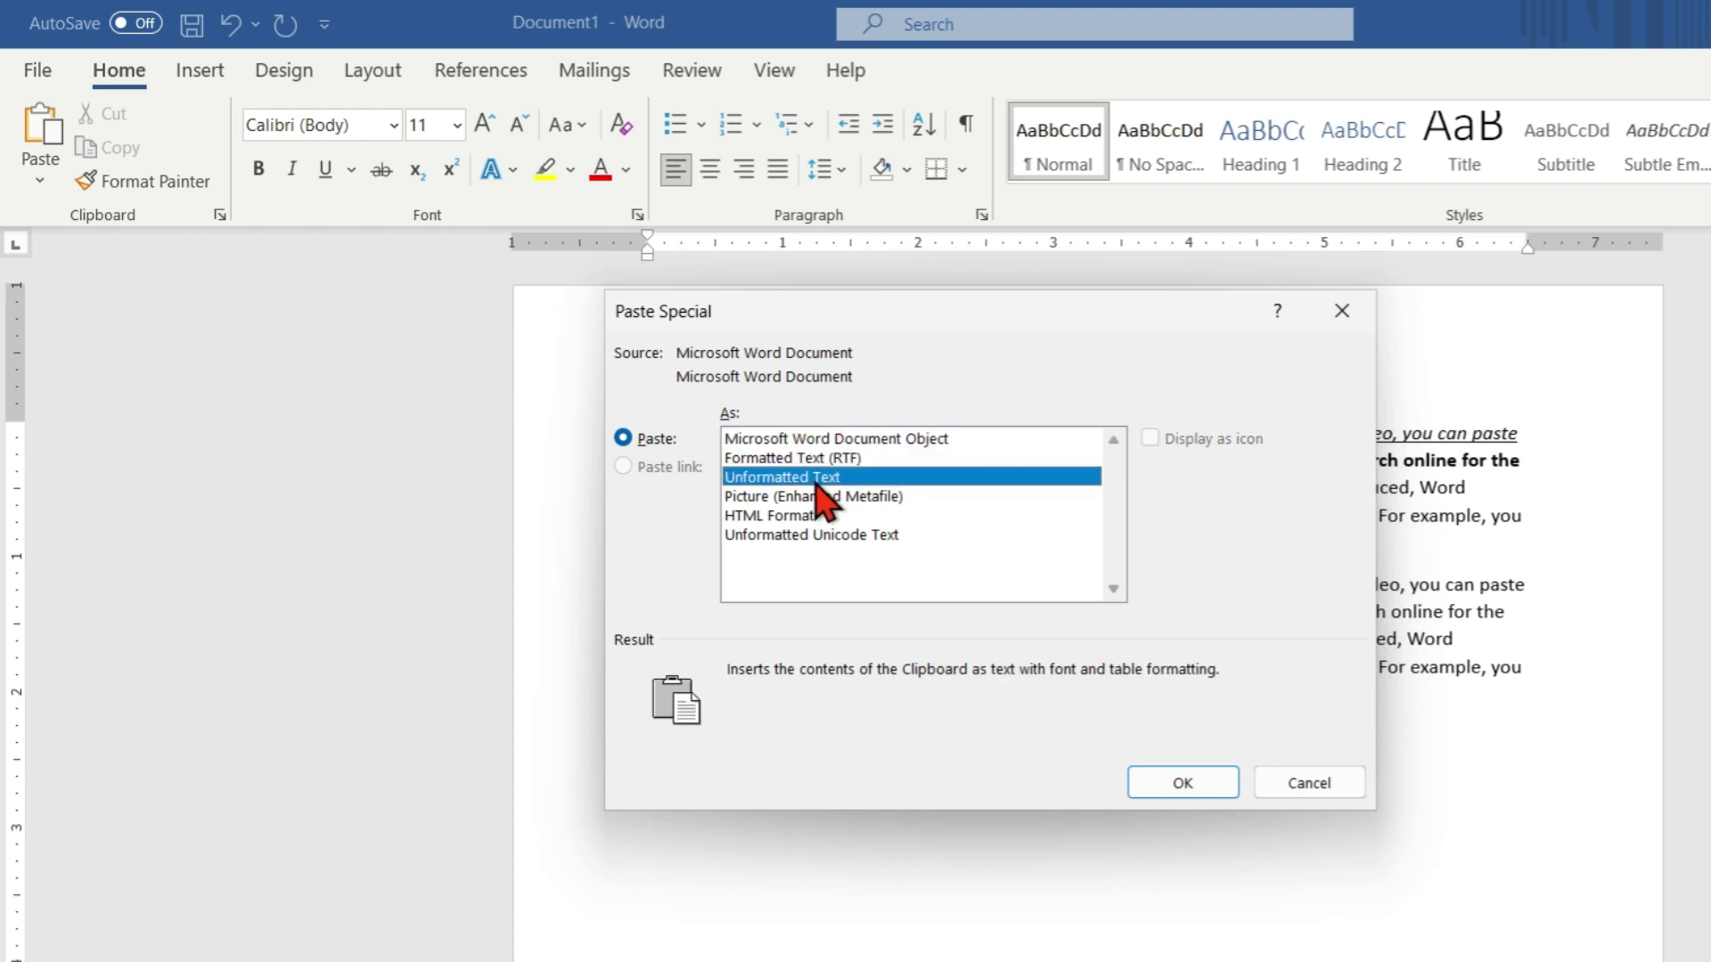
{"action": "left_click", "coordinate": [816, 496]}
{"action": "left_click", "coordinate": [817, 515]}
{"action": "left_click", "coordinate": [818, 535]}
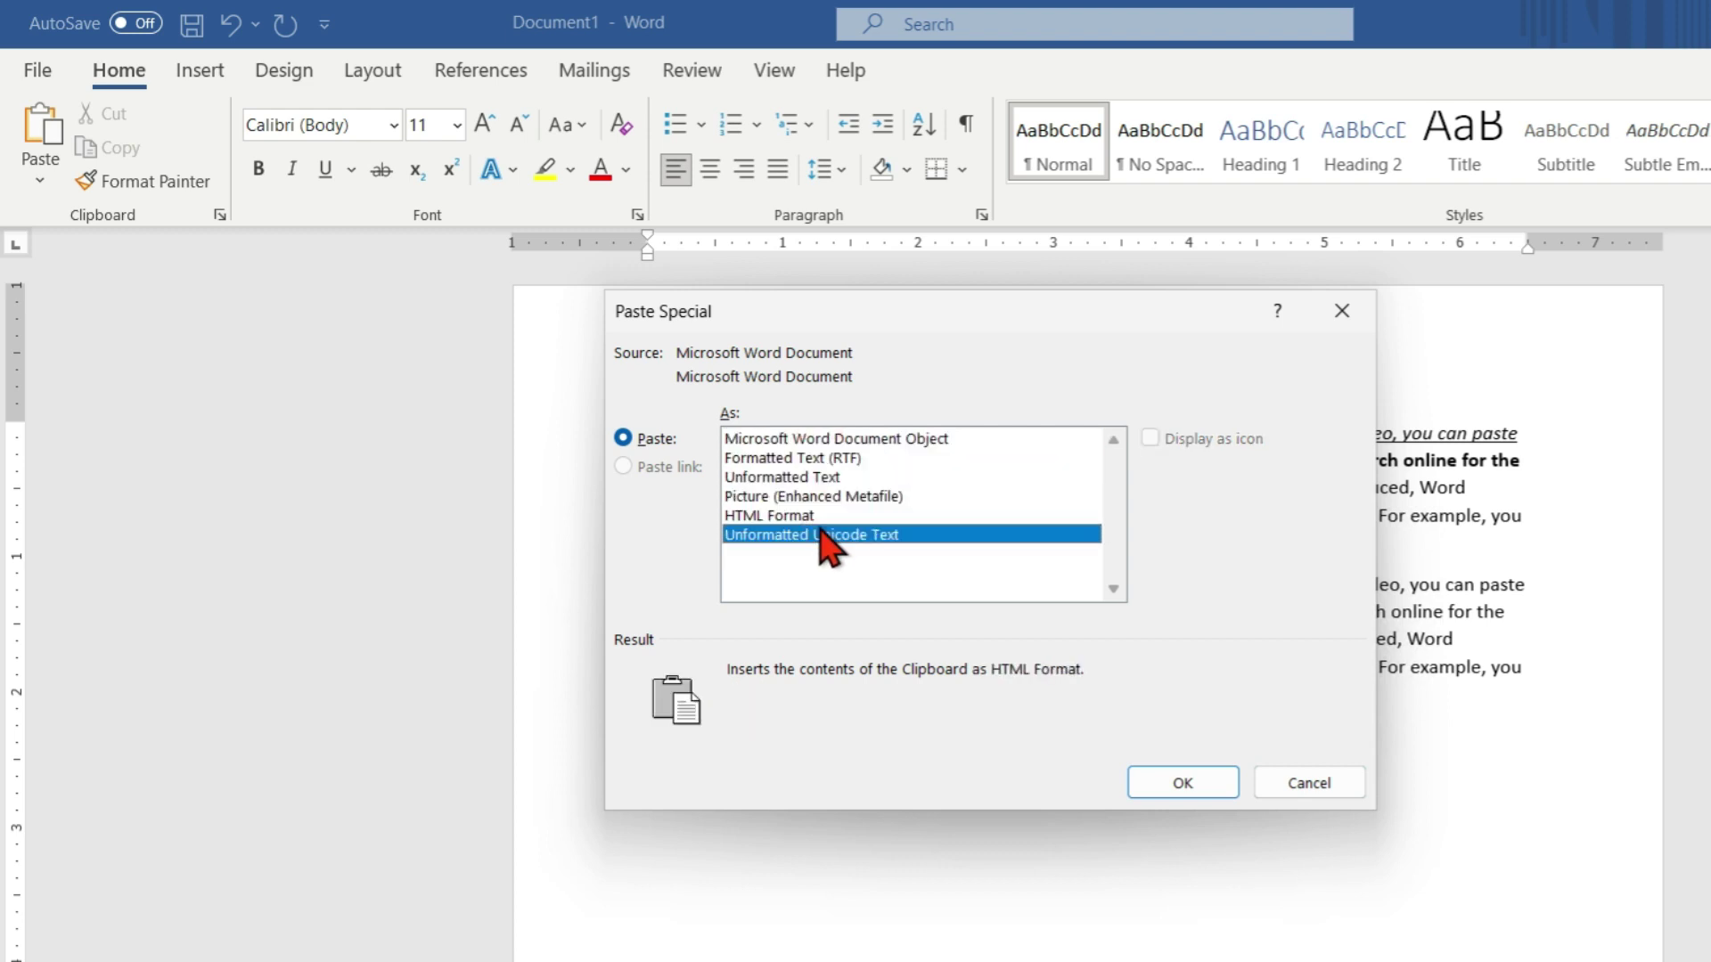
{"action": "left_click", "coordinate": [806, 441]}
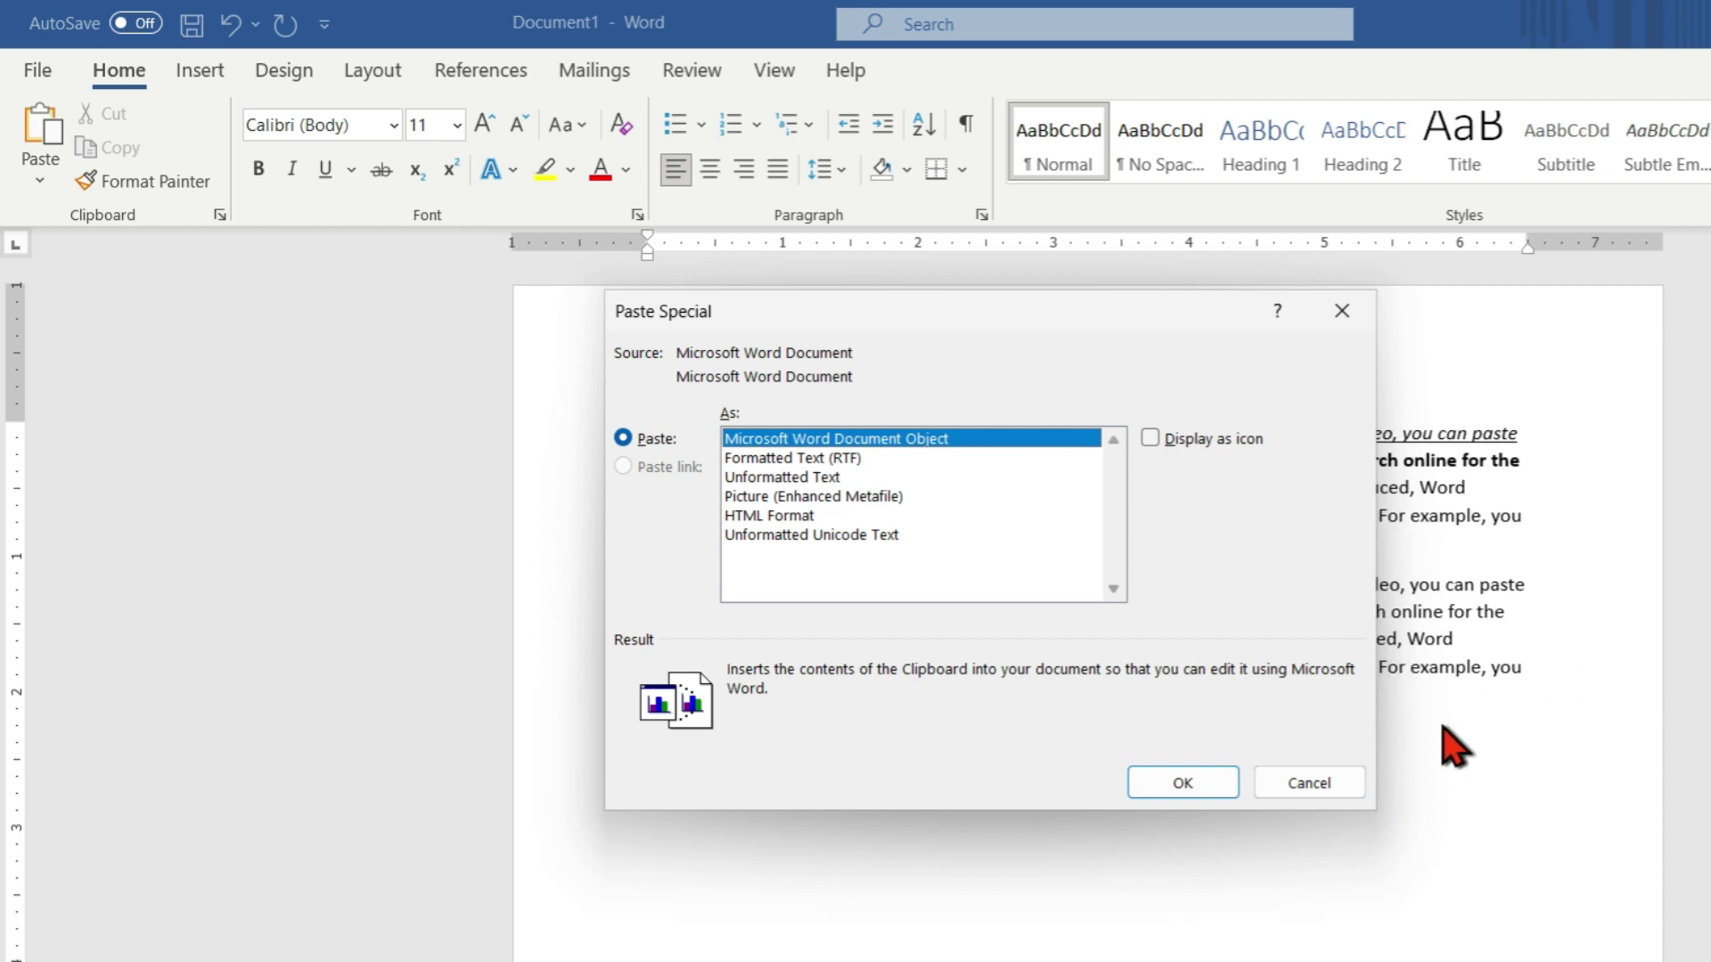
{"action": "left_click", "coordinate": [1341, 312]}
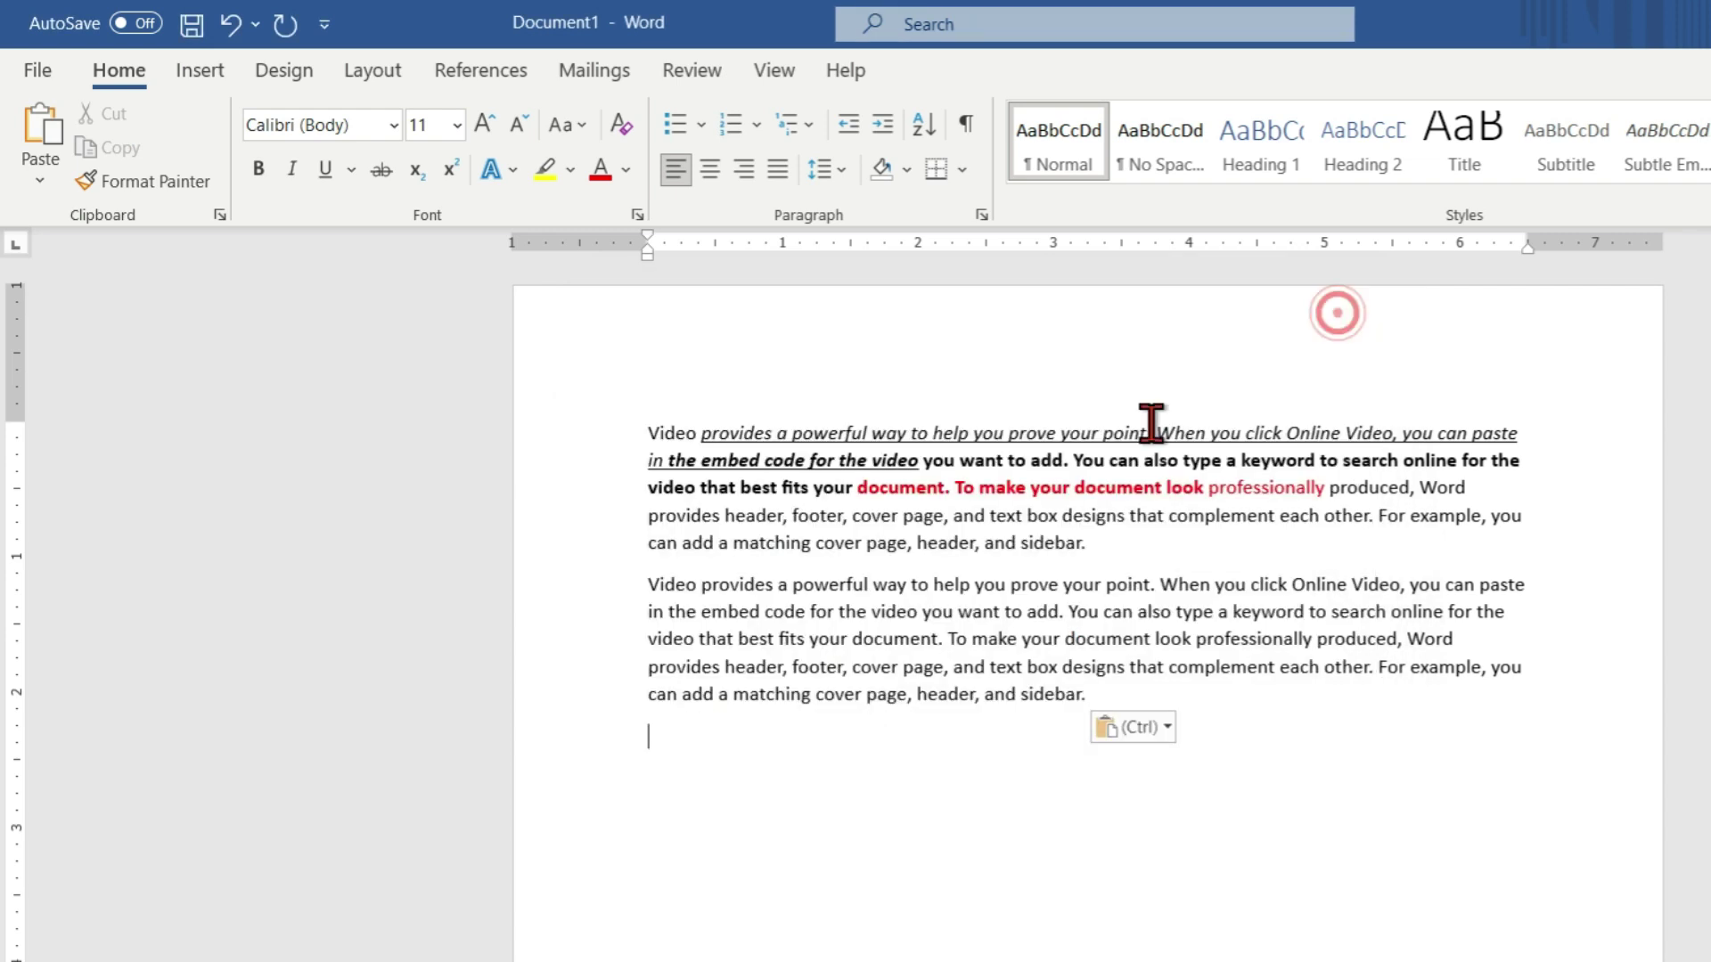
Delete the plain second paragraph and place the insertion point below the original
{"action": "left_click_drag", "start_coordinate": [649, 736], "coordinate": [642, 584]}
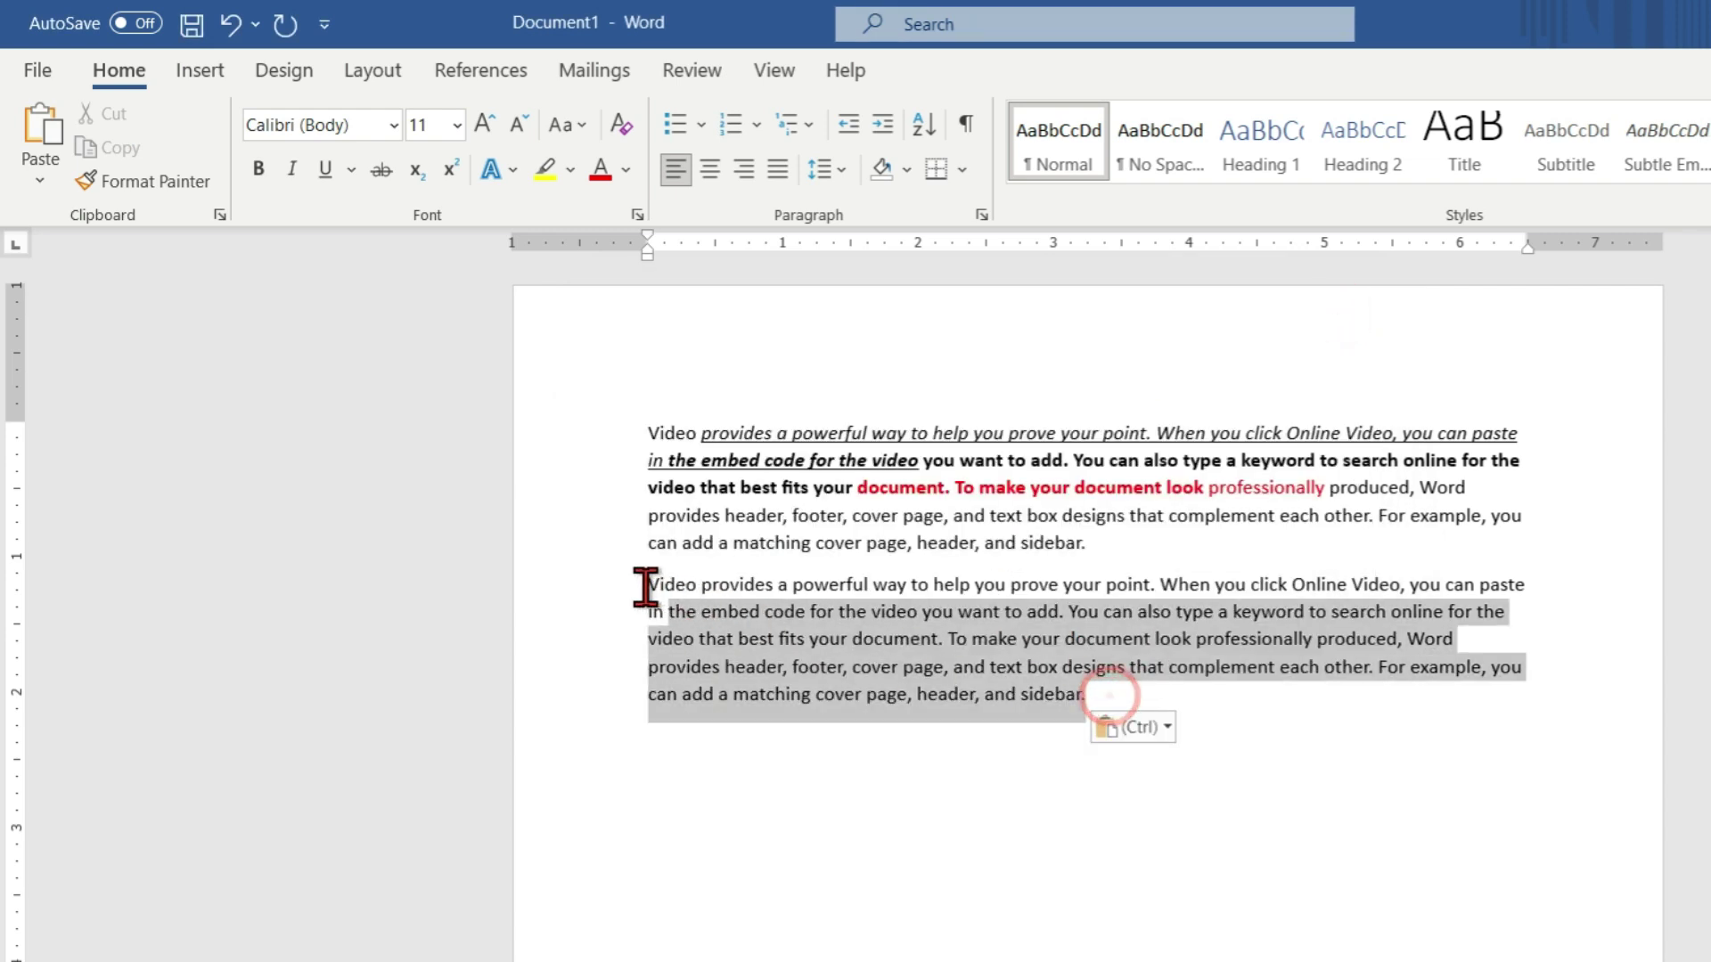
{"action": "key", "text": "Delete"}
{"action": "left_click_drag", "start_coordinate": [1109, 540], "coordinate": [650, 433]}
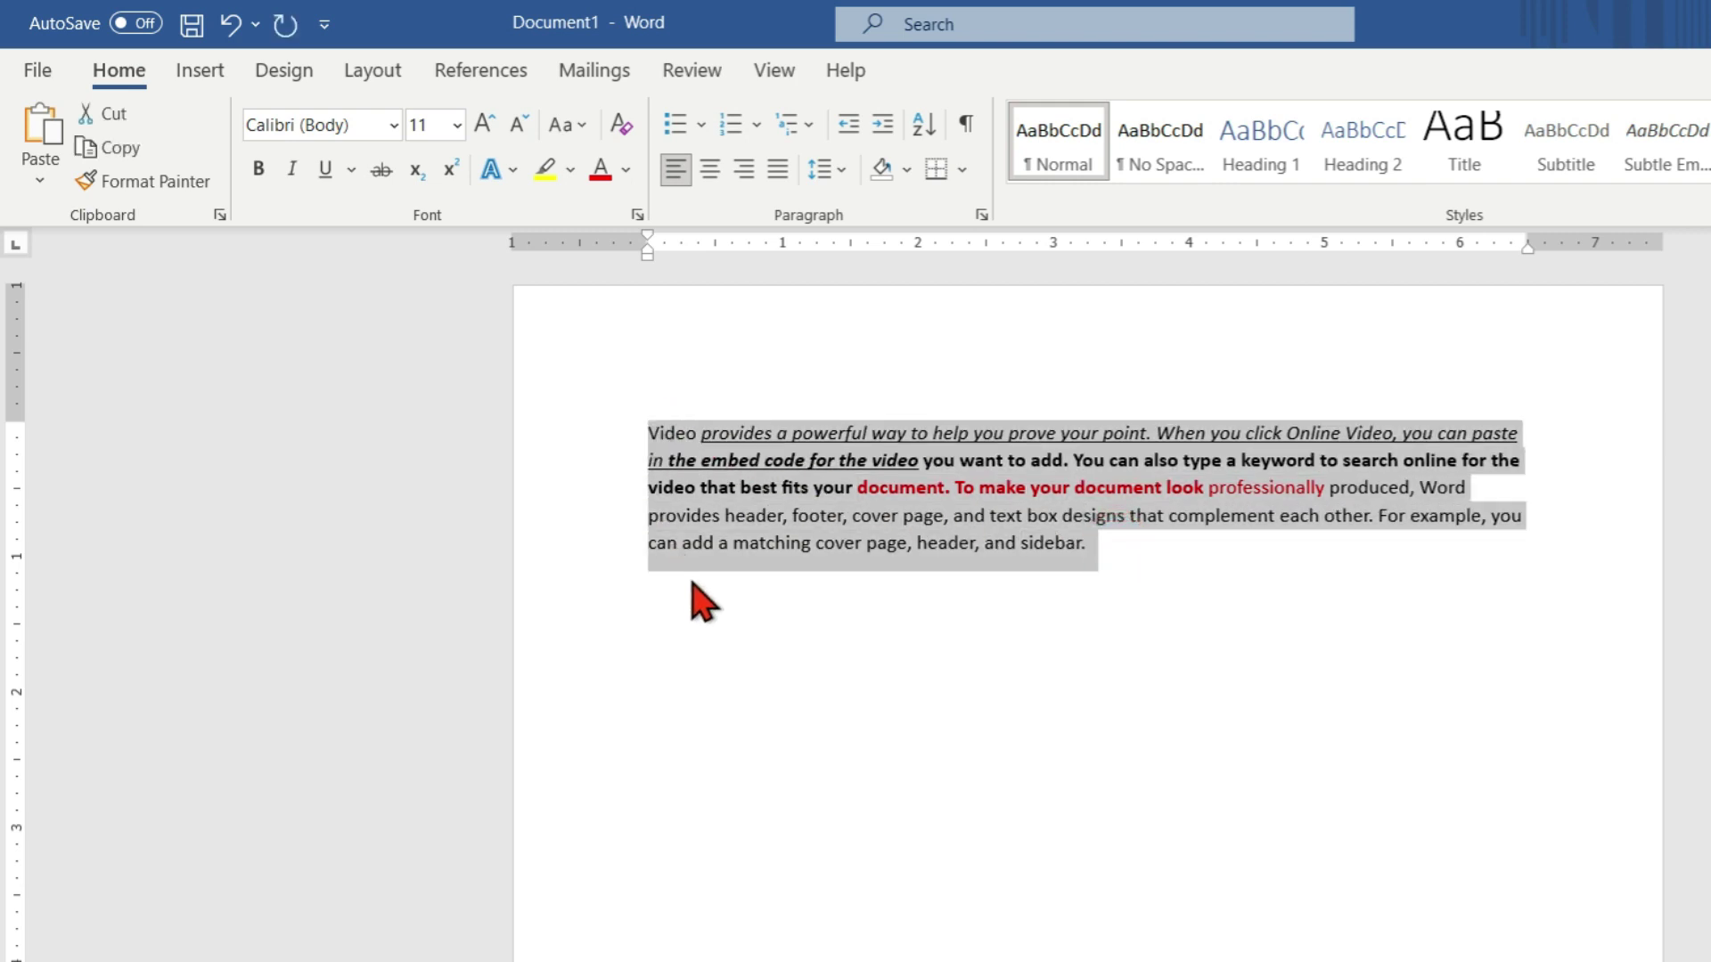
{"action": "left_click", "coordinate": [723, 657]}
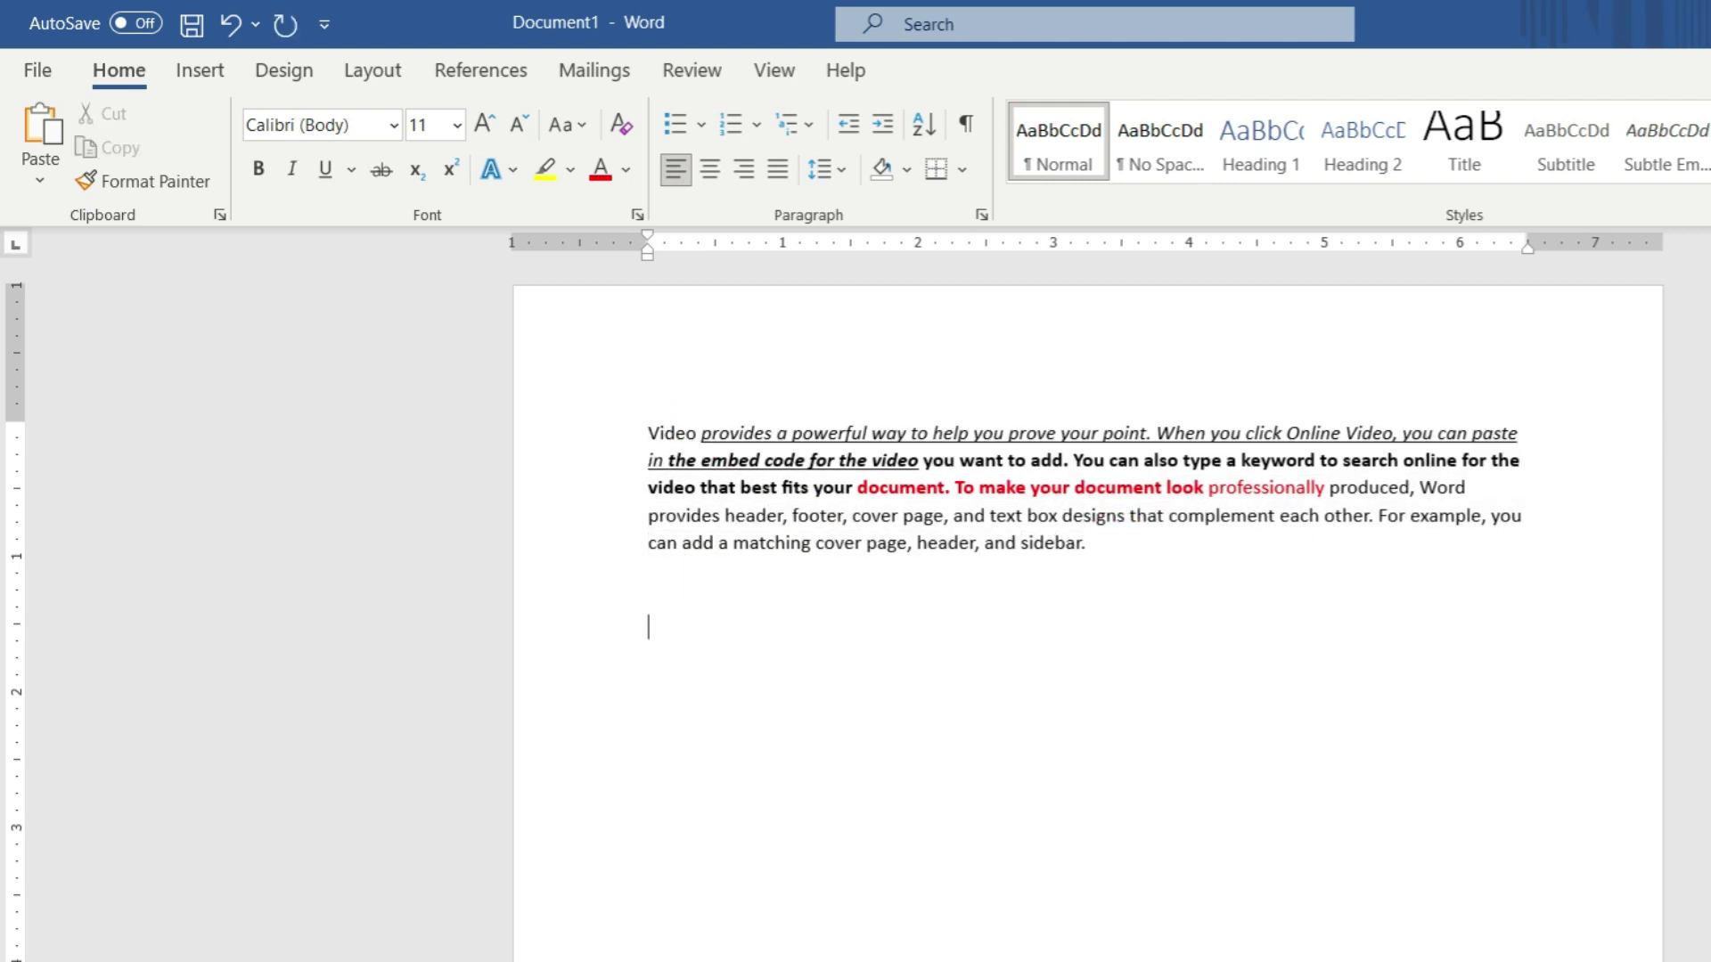
In Paste Special, choose Microsoft Word Document Object with Display as icon, then open Change Icon
{"action": "key", "text": "ctrl+alt+v"}
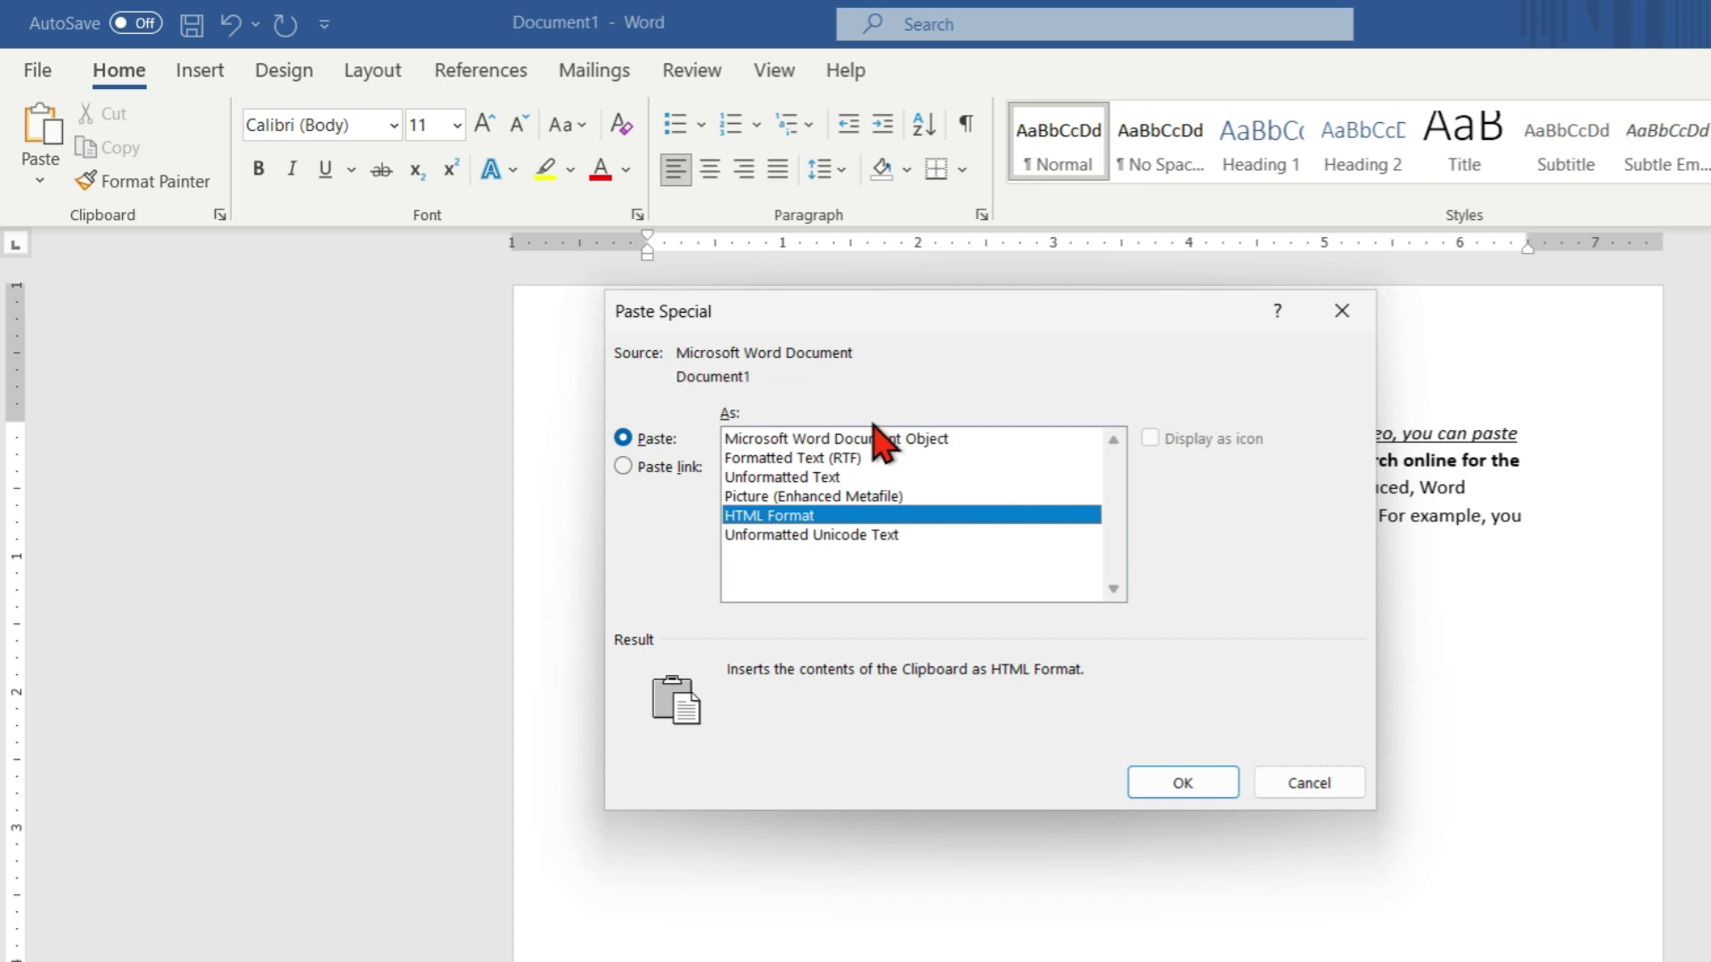
{"action": "left_click", "coordinate": [758, 440]}
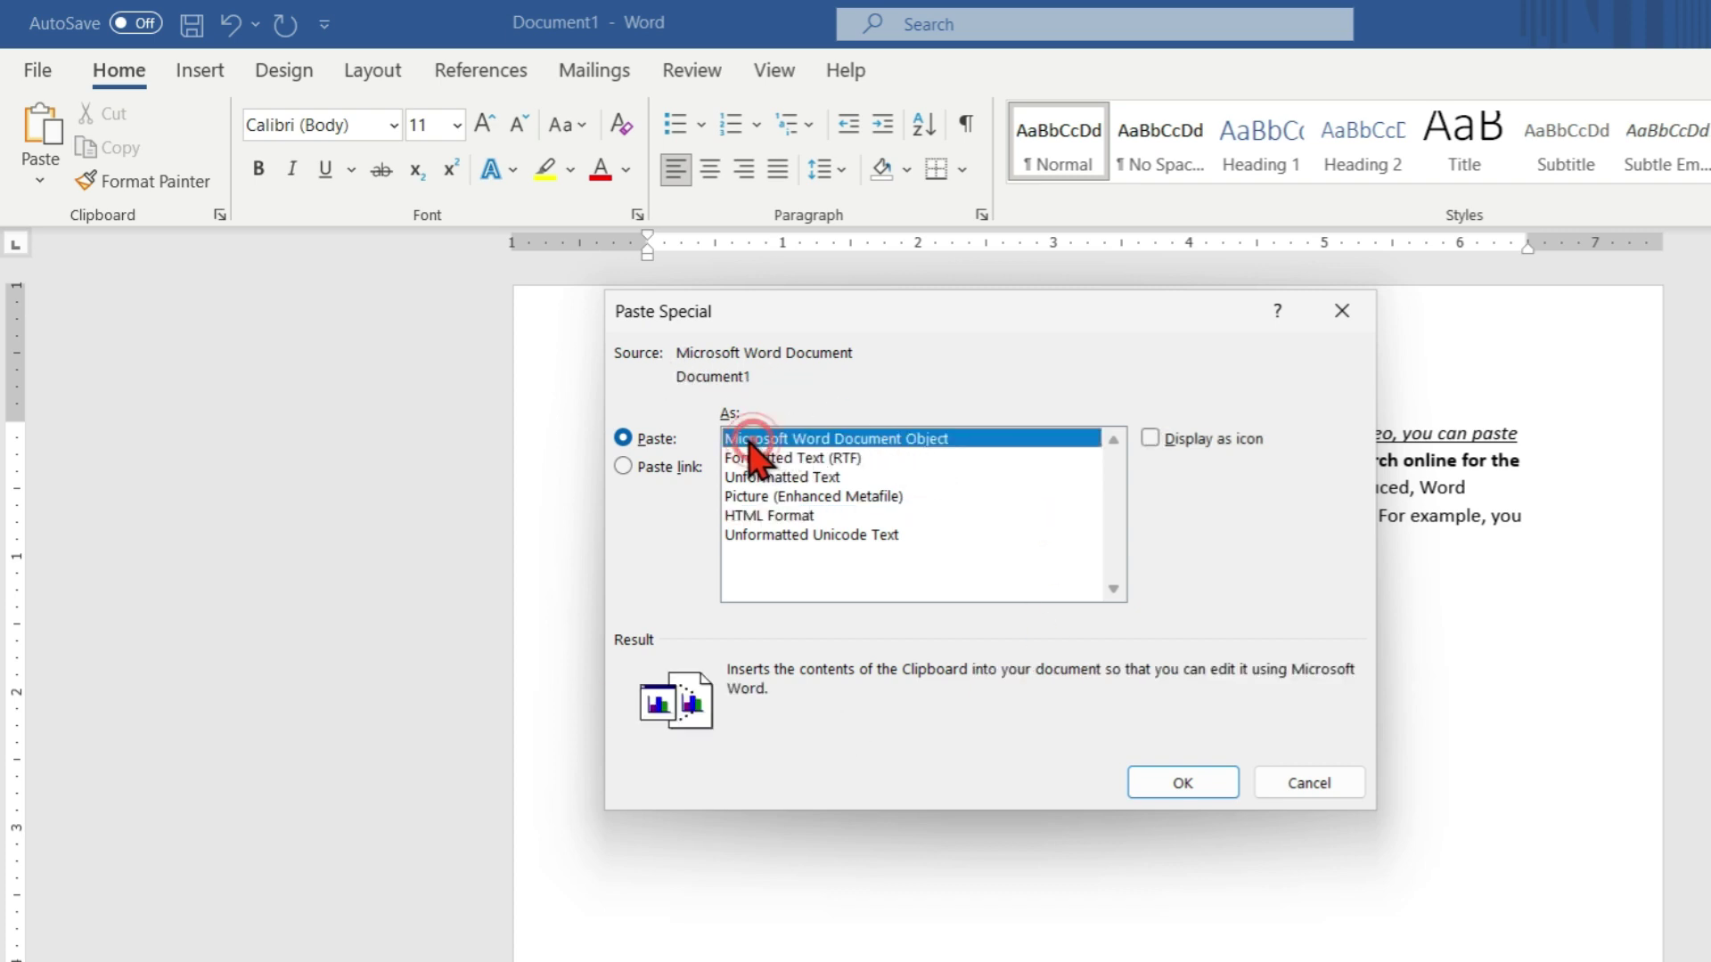
{"action": "left_click", "coordinate": [1150, 438]}
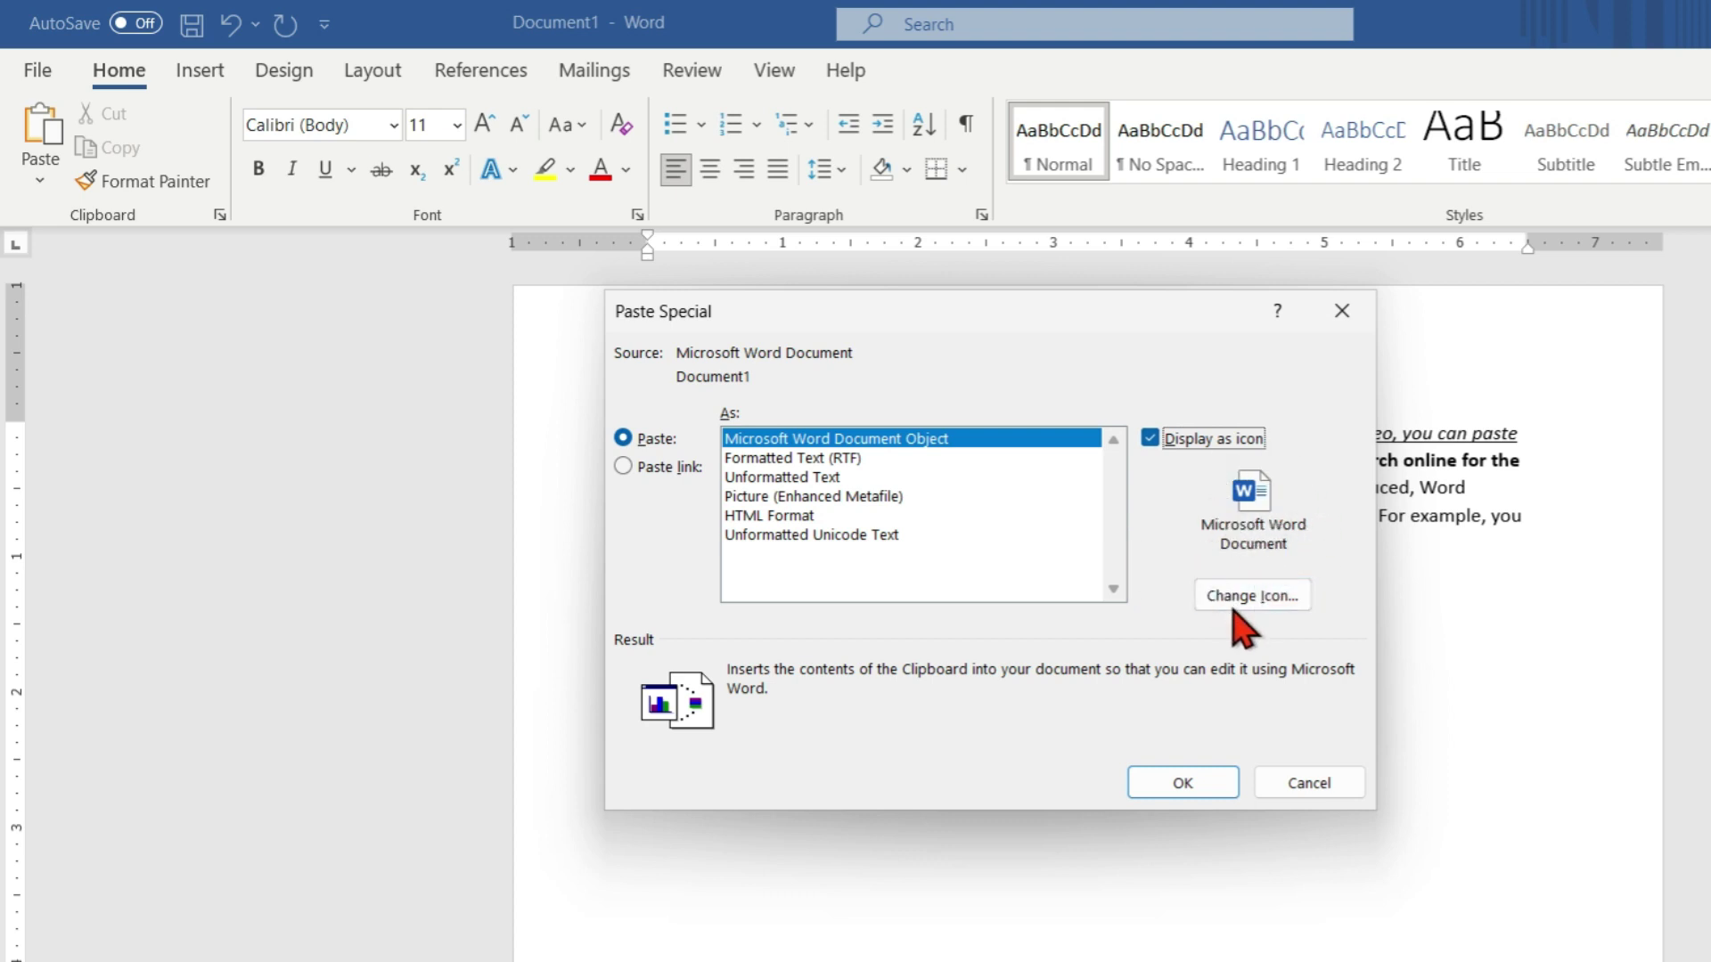
{"action": "left_click", "coordinate": [1276, 600]}
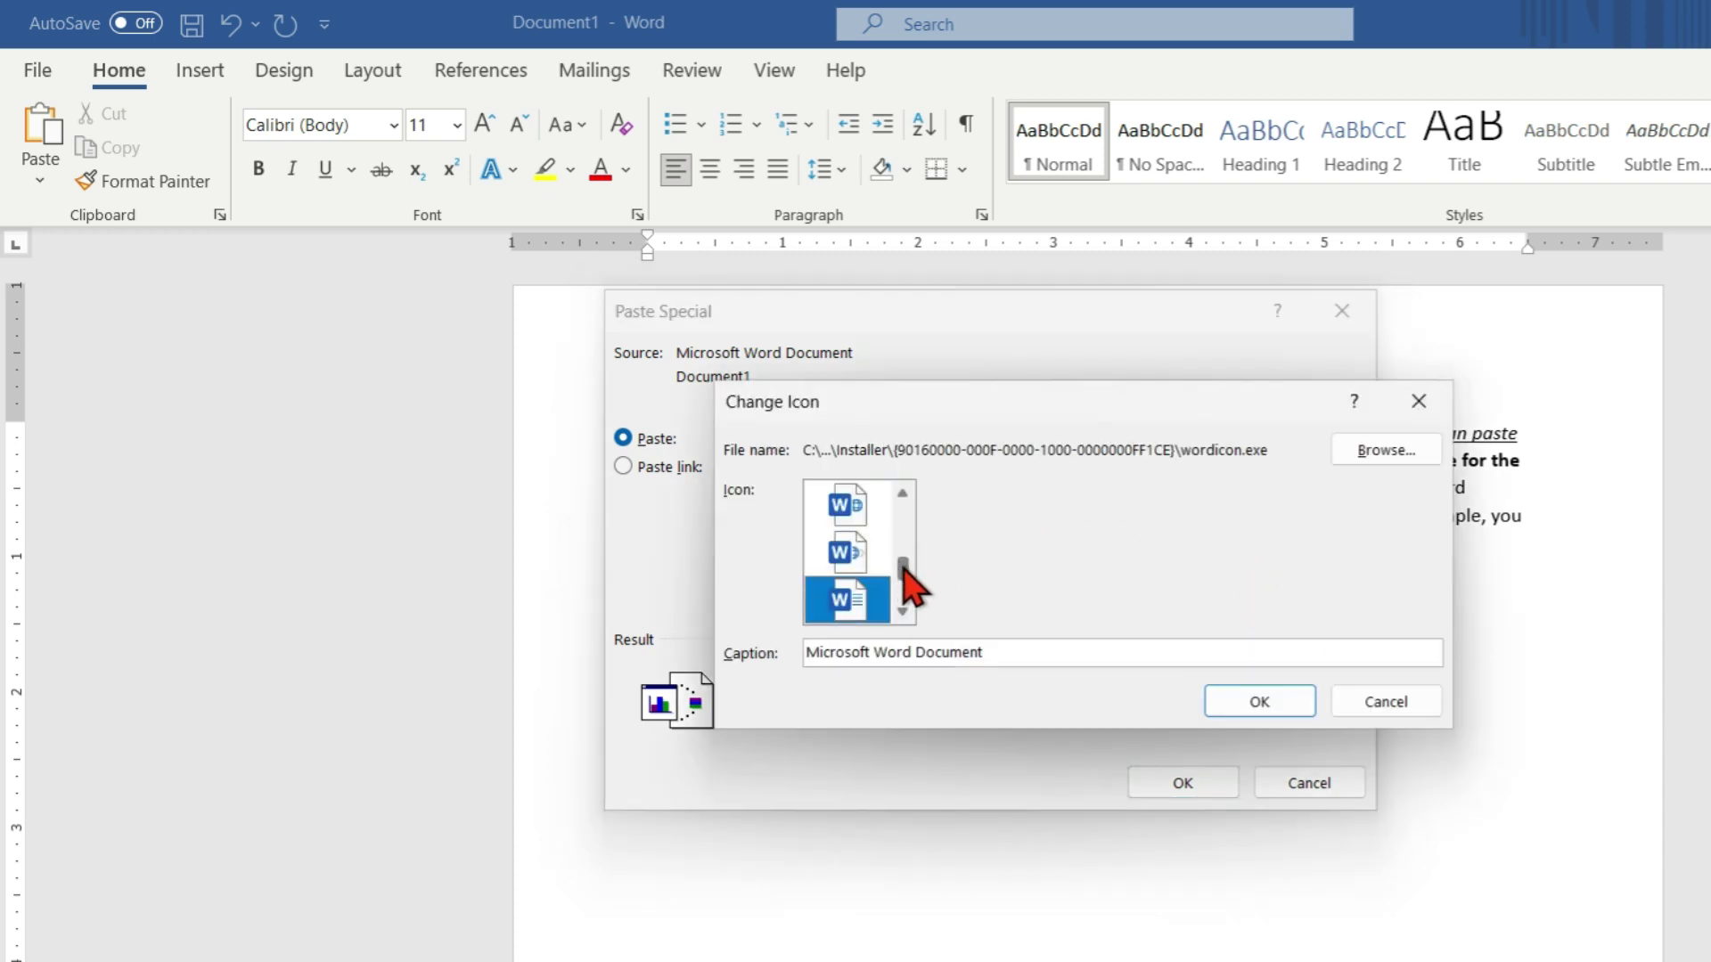
Choose the newer Word icon and paste the clipboard as an embedded Microsoft Word Document icon
{"action": "left_click_drag", "start_coordinate": [904, 570], "coordinate": [905, 492]}
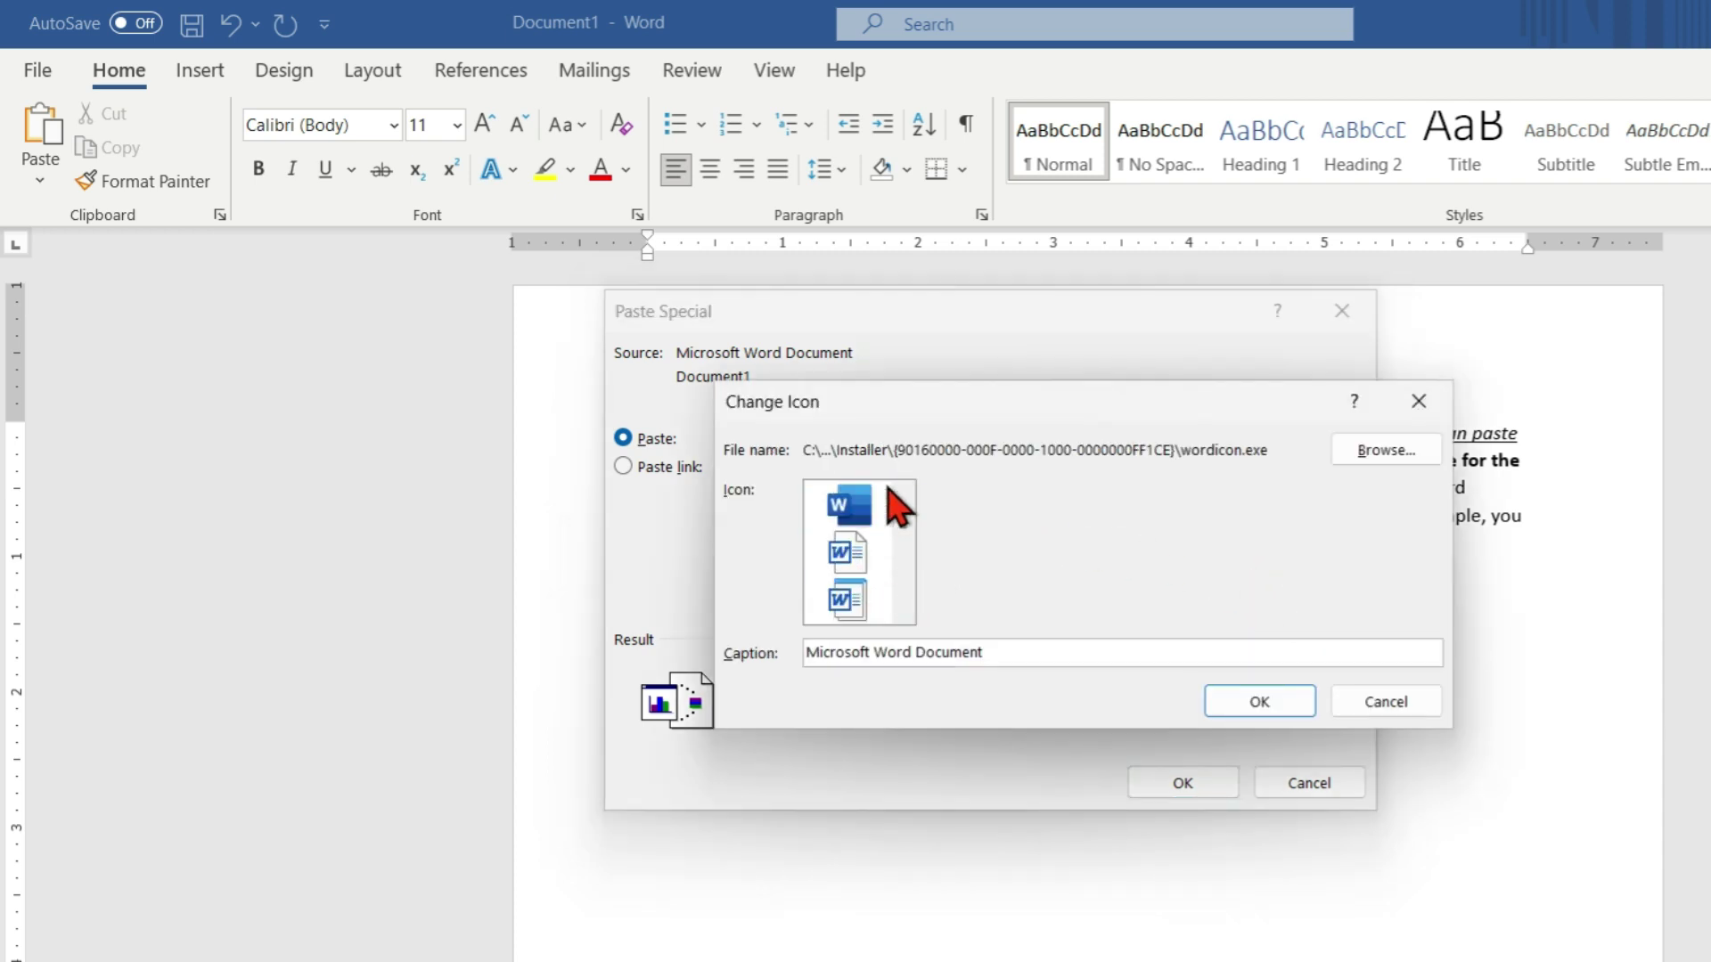
{"action": "left_click", "coordinate": [854, 506]}
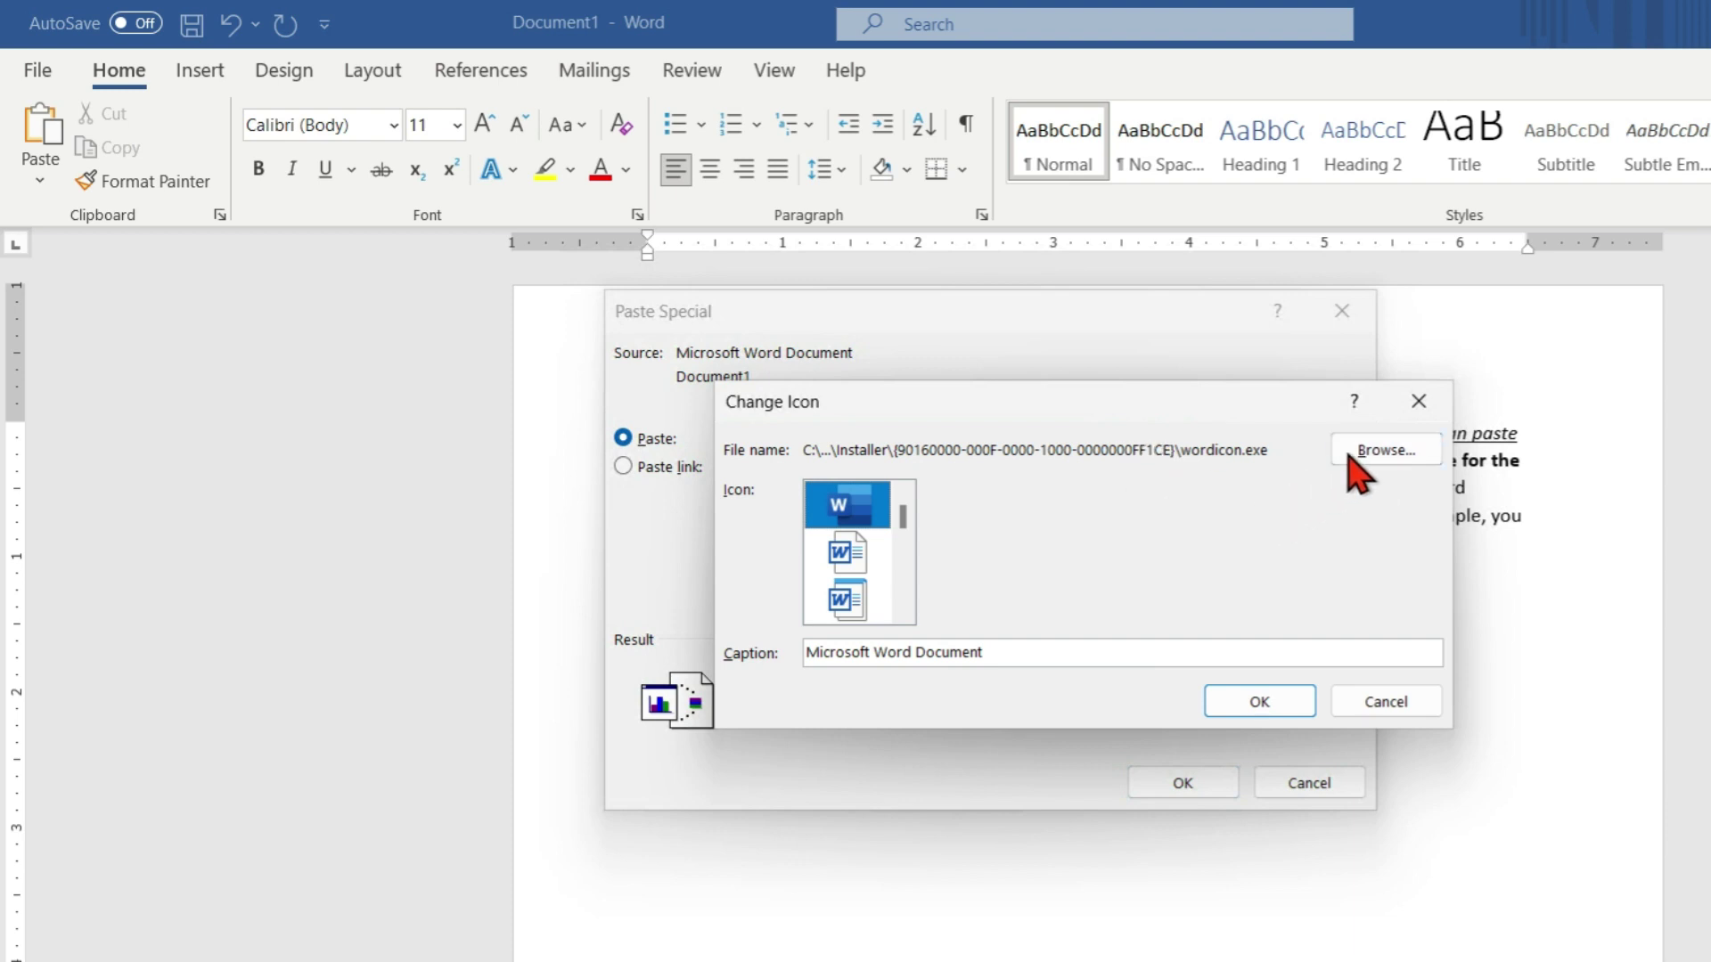
{"action": "left_click", "coordinate": [1389, 444]}
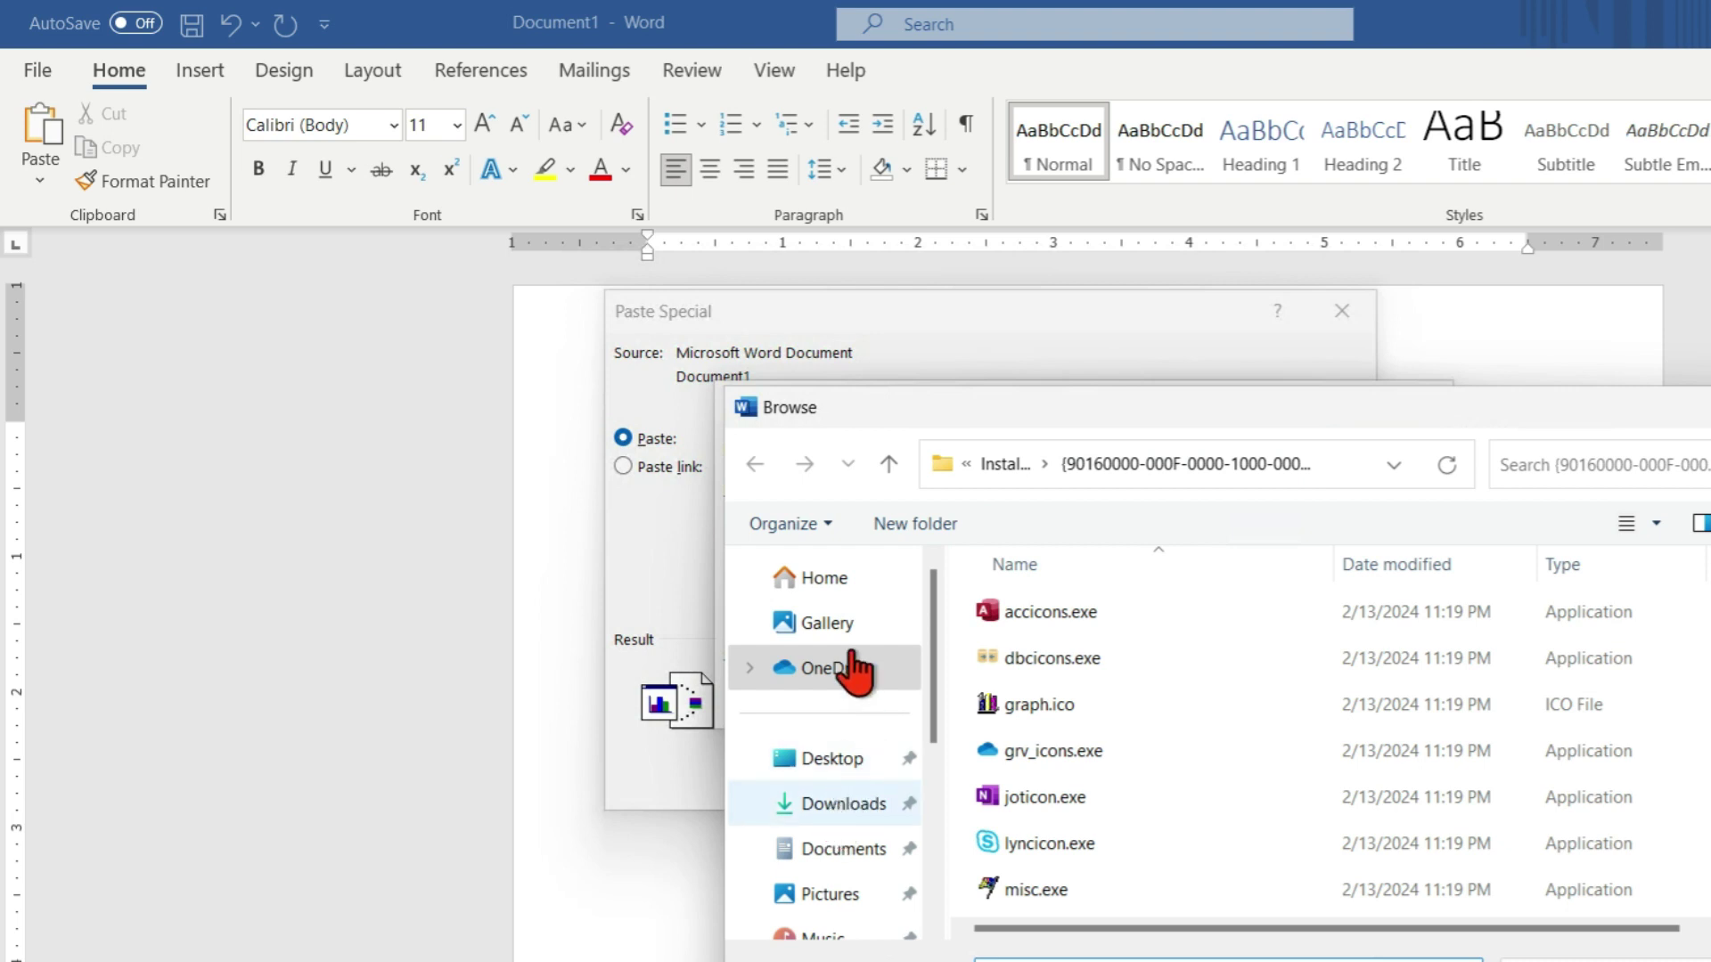
{"action": "left_click", "coordinate": [837, 895]}
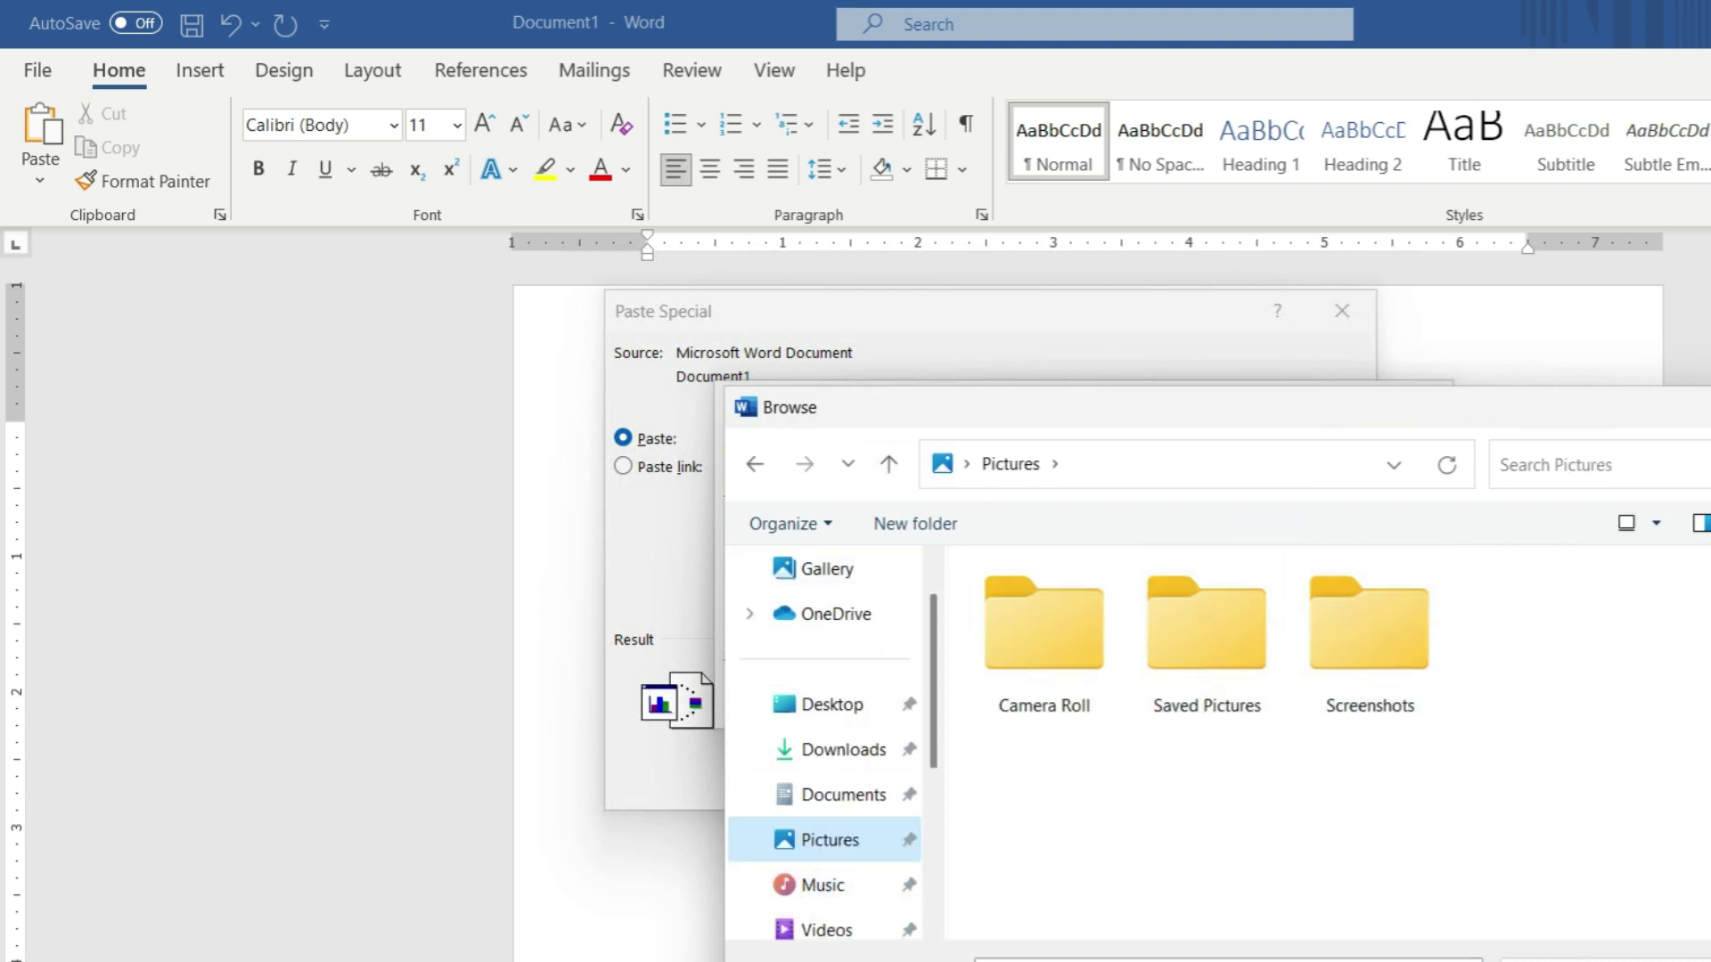
{"action": "key", "text": "Escape"}
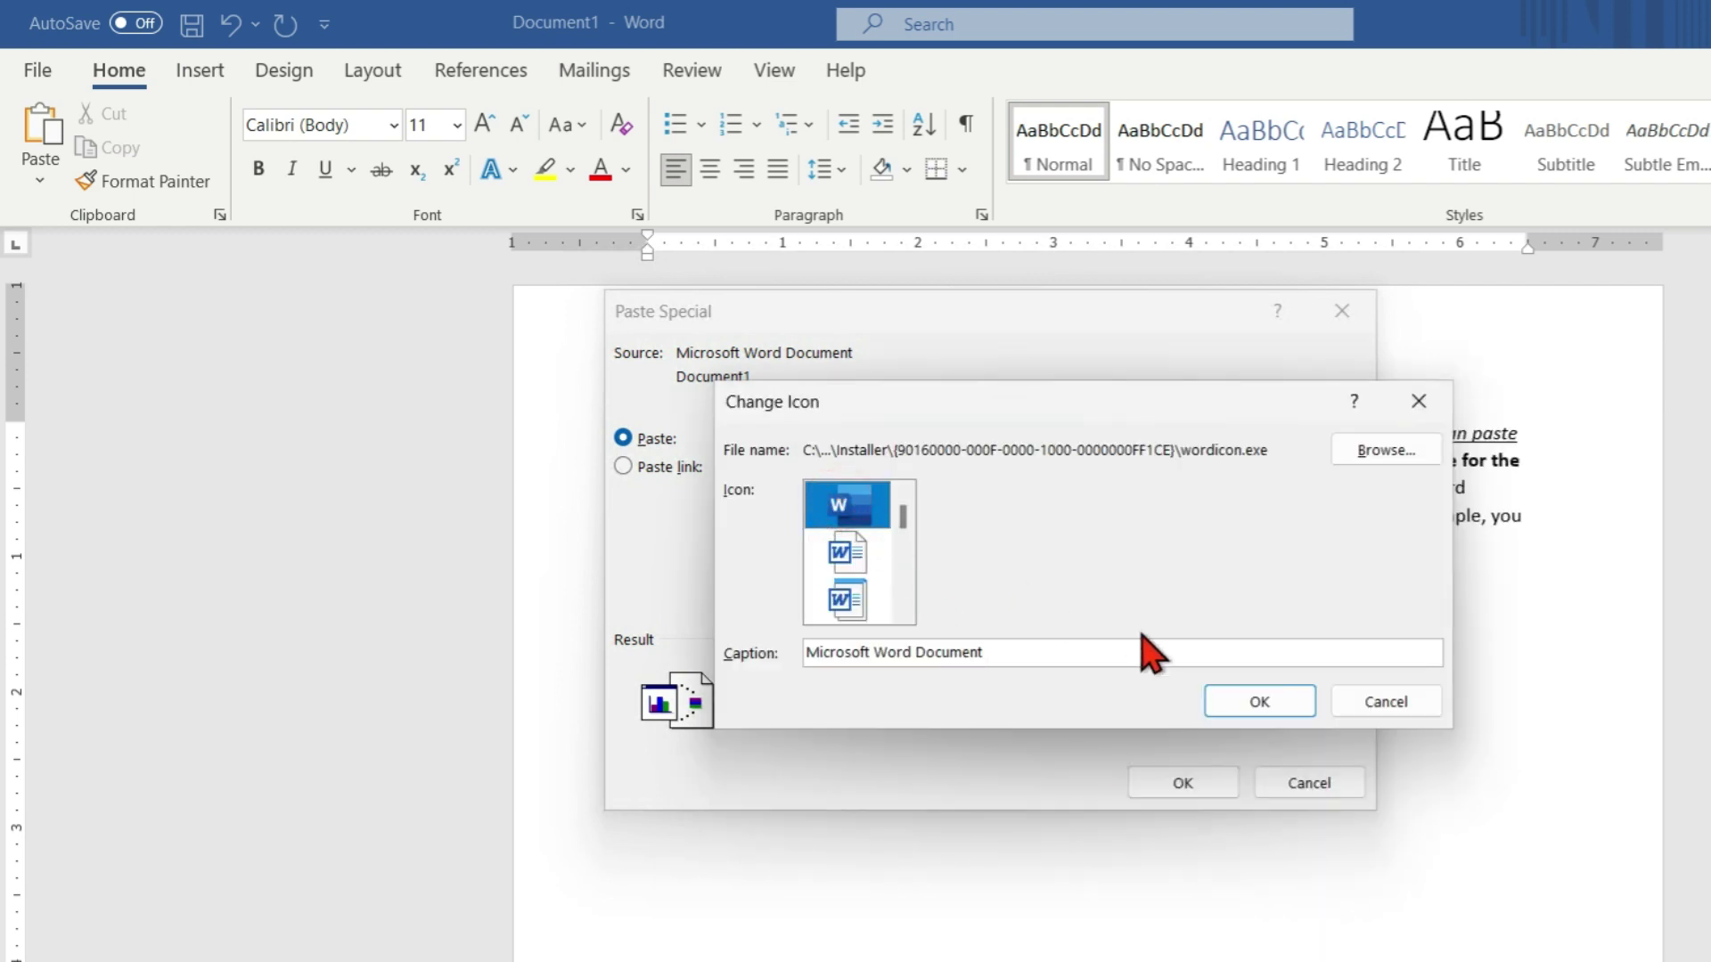
{"action": "left_click", "coordinate": [1259, 701]}
{"action": "left_click", "coordinate": [1182, 782]}
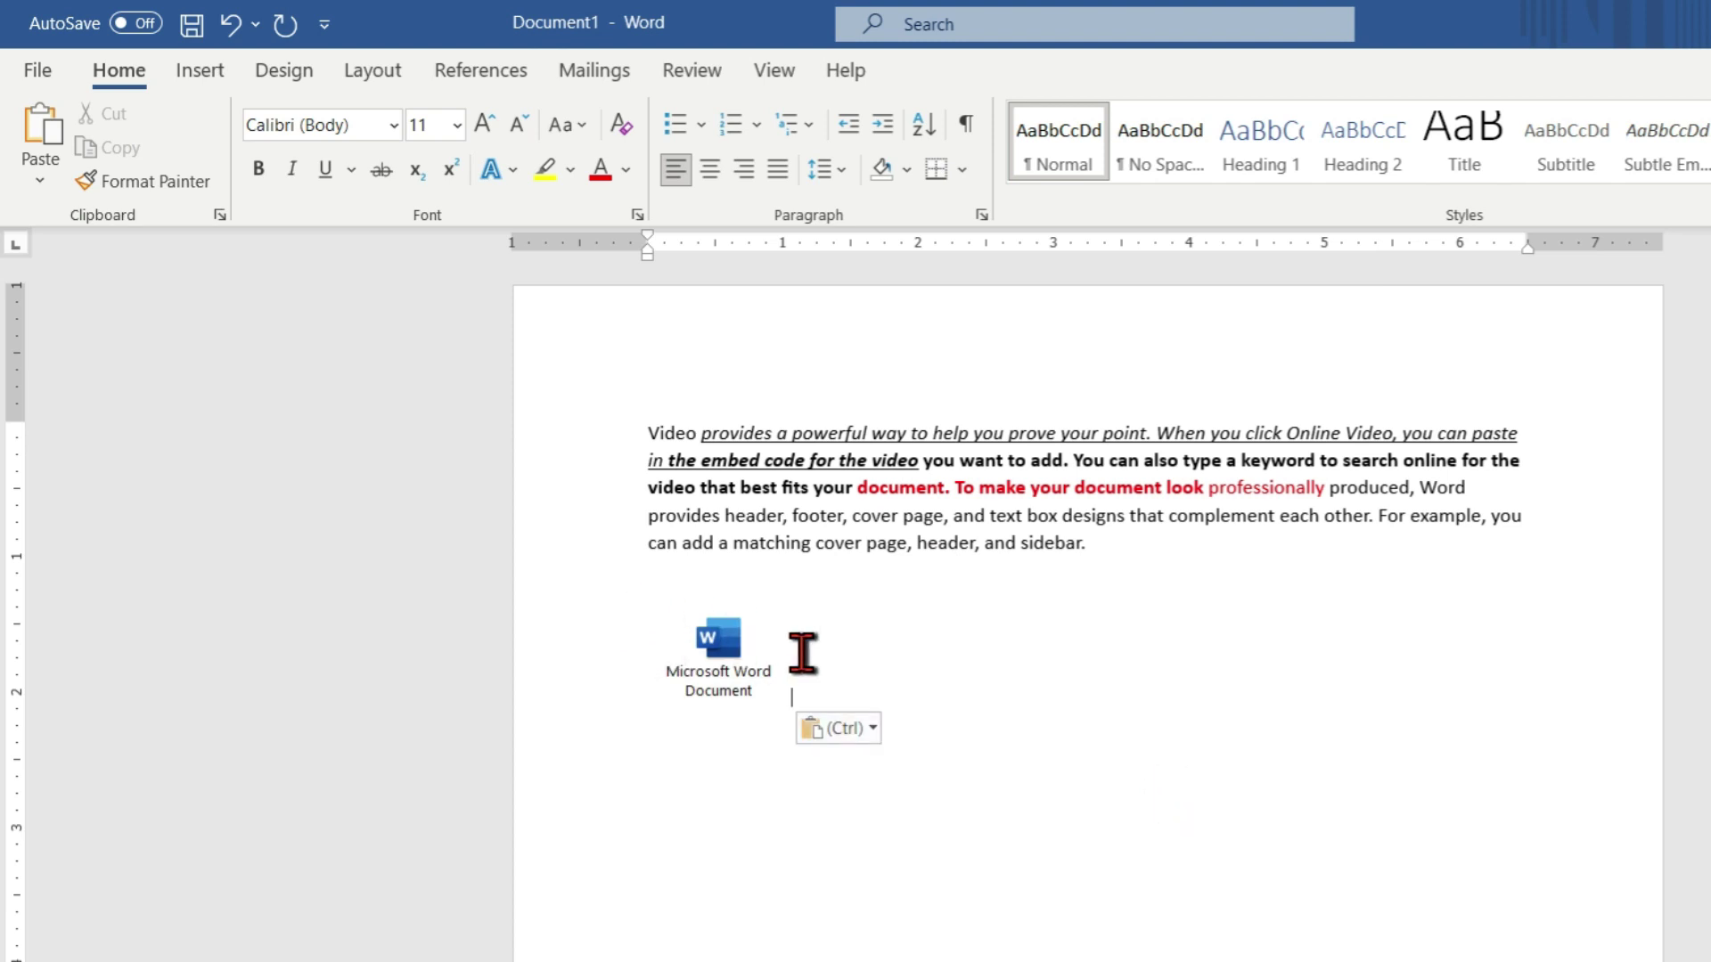
Add 'Subjectgo' on a new line after the paragraph in the embedded Word document
{"action": "double_click", "coordinate": [721, 642]}
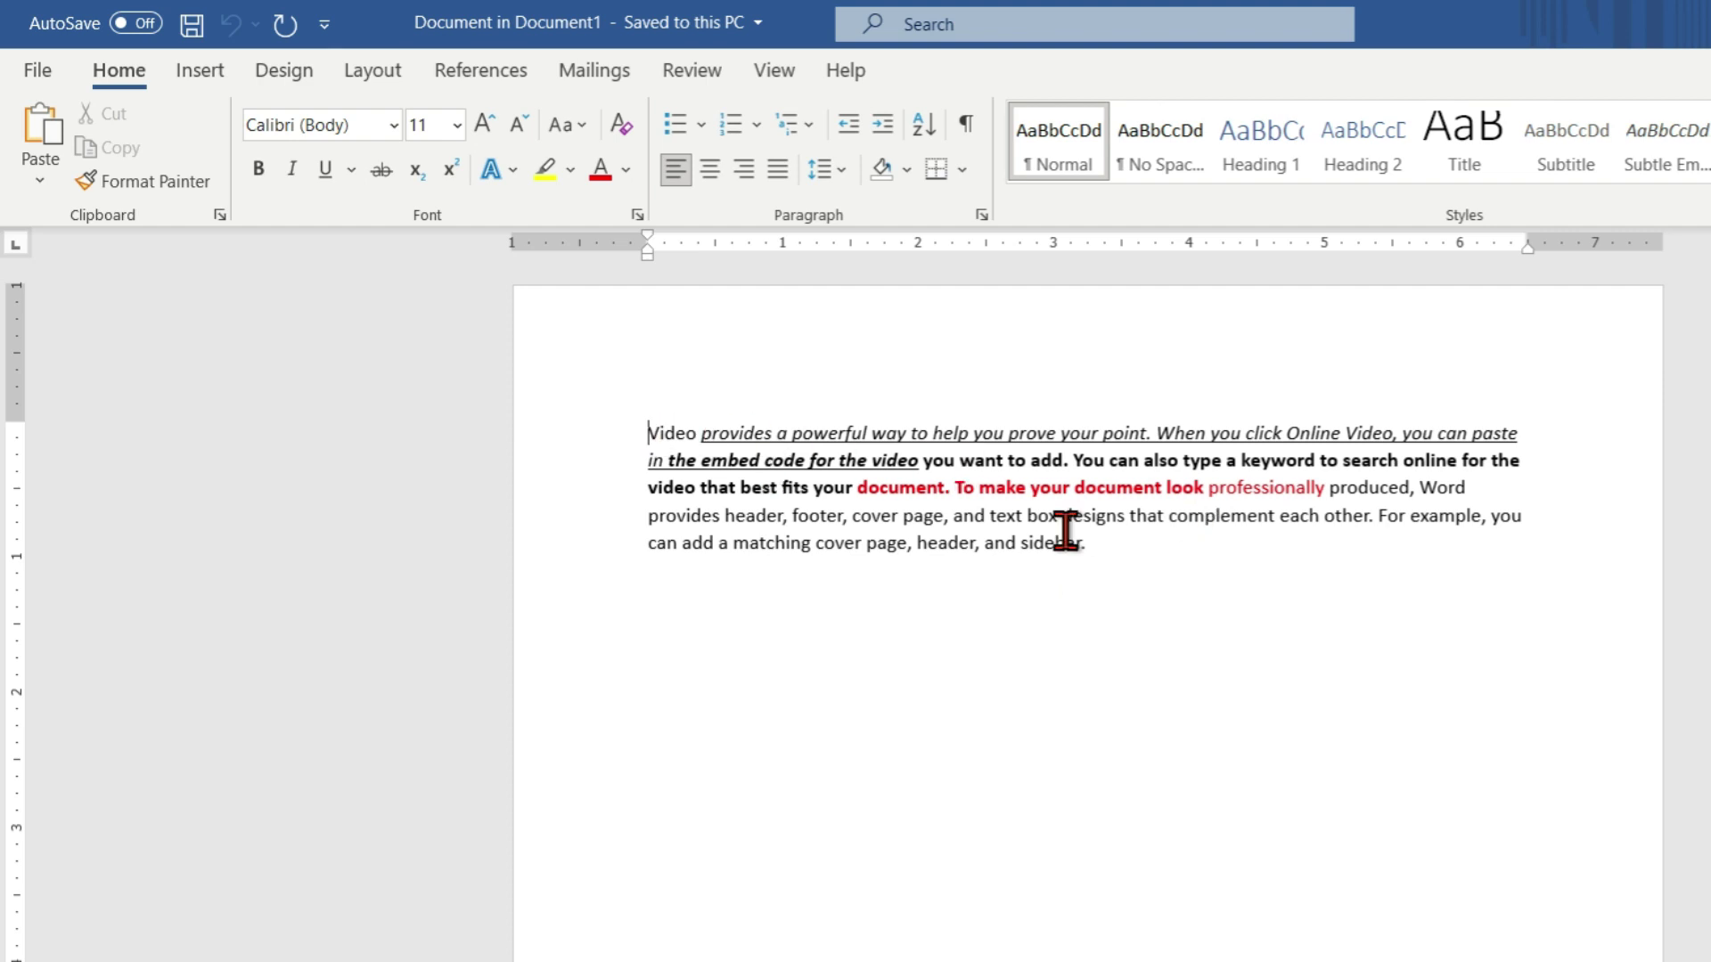
{"action": "left_click", "coordinate": [1158, 567]}
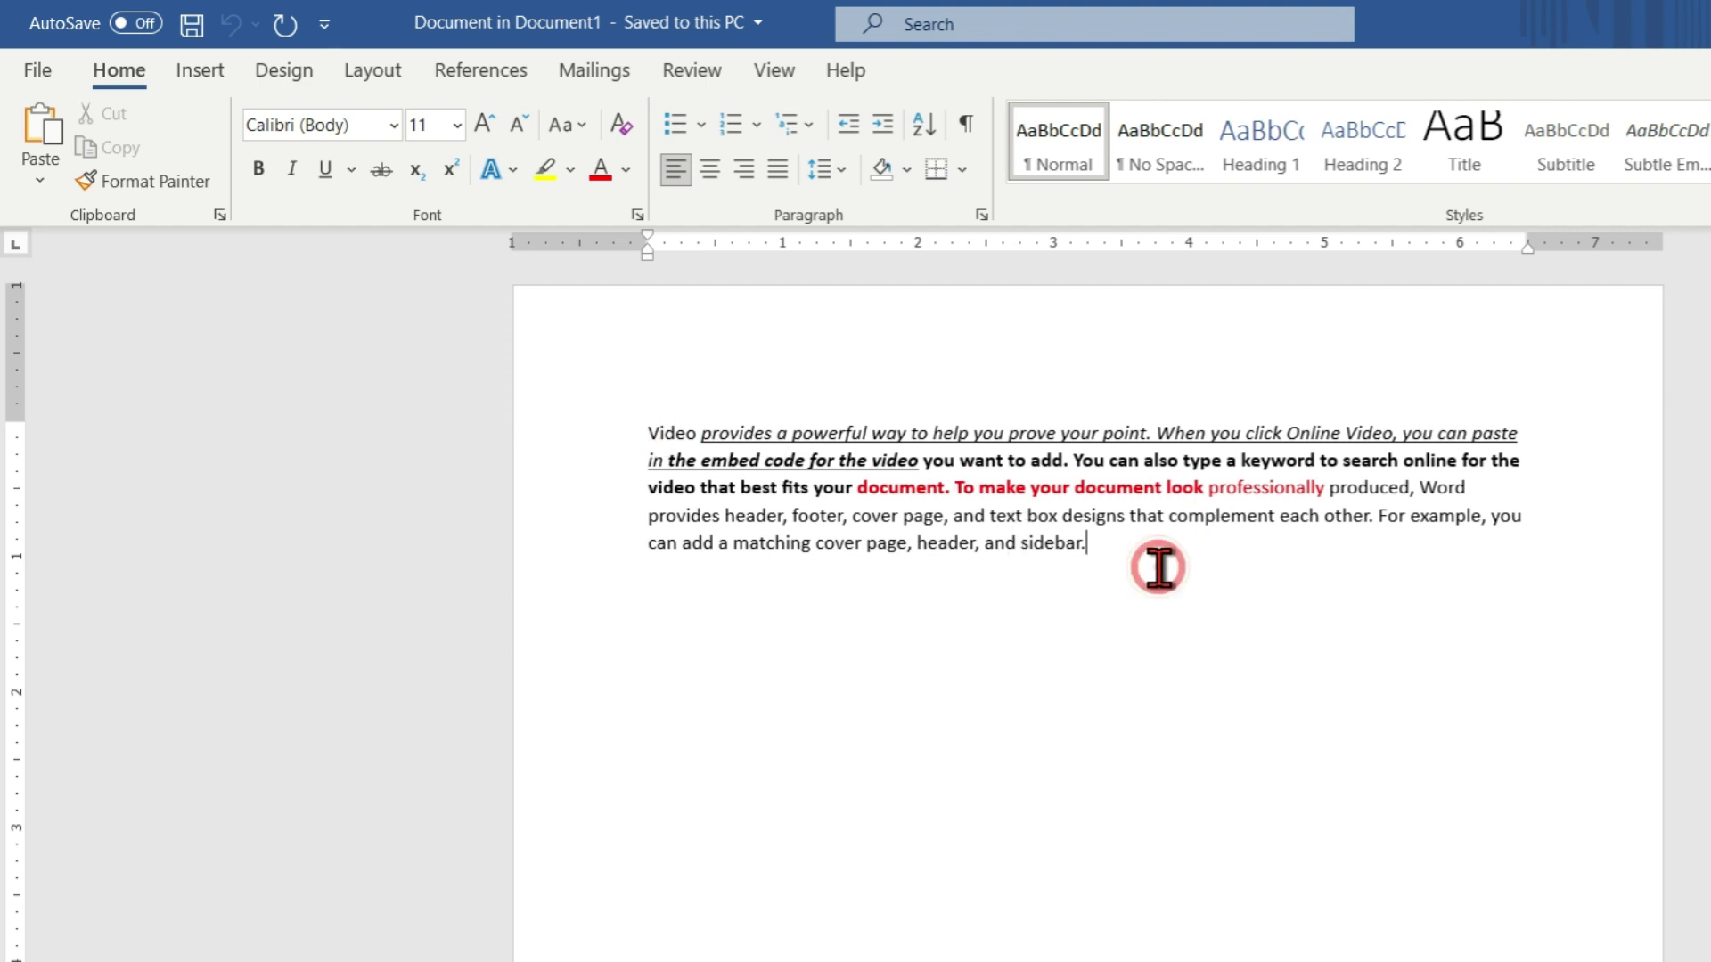
{"action": "key", "text": "Return"}
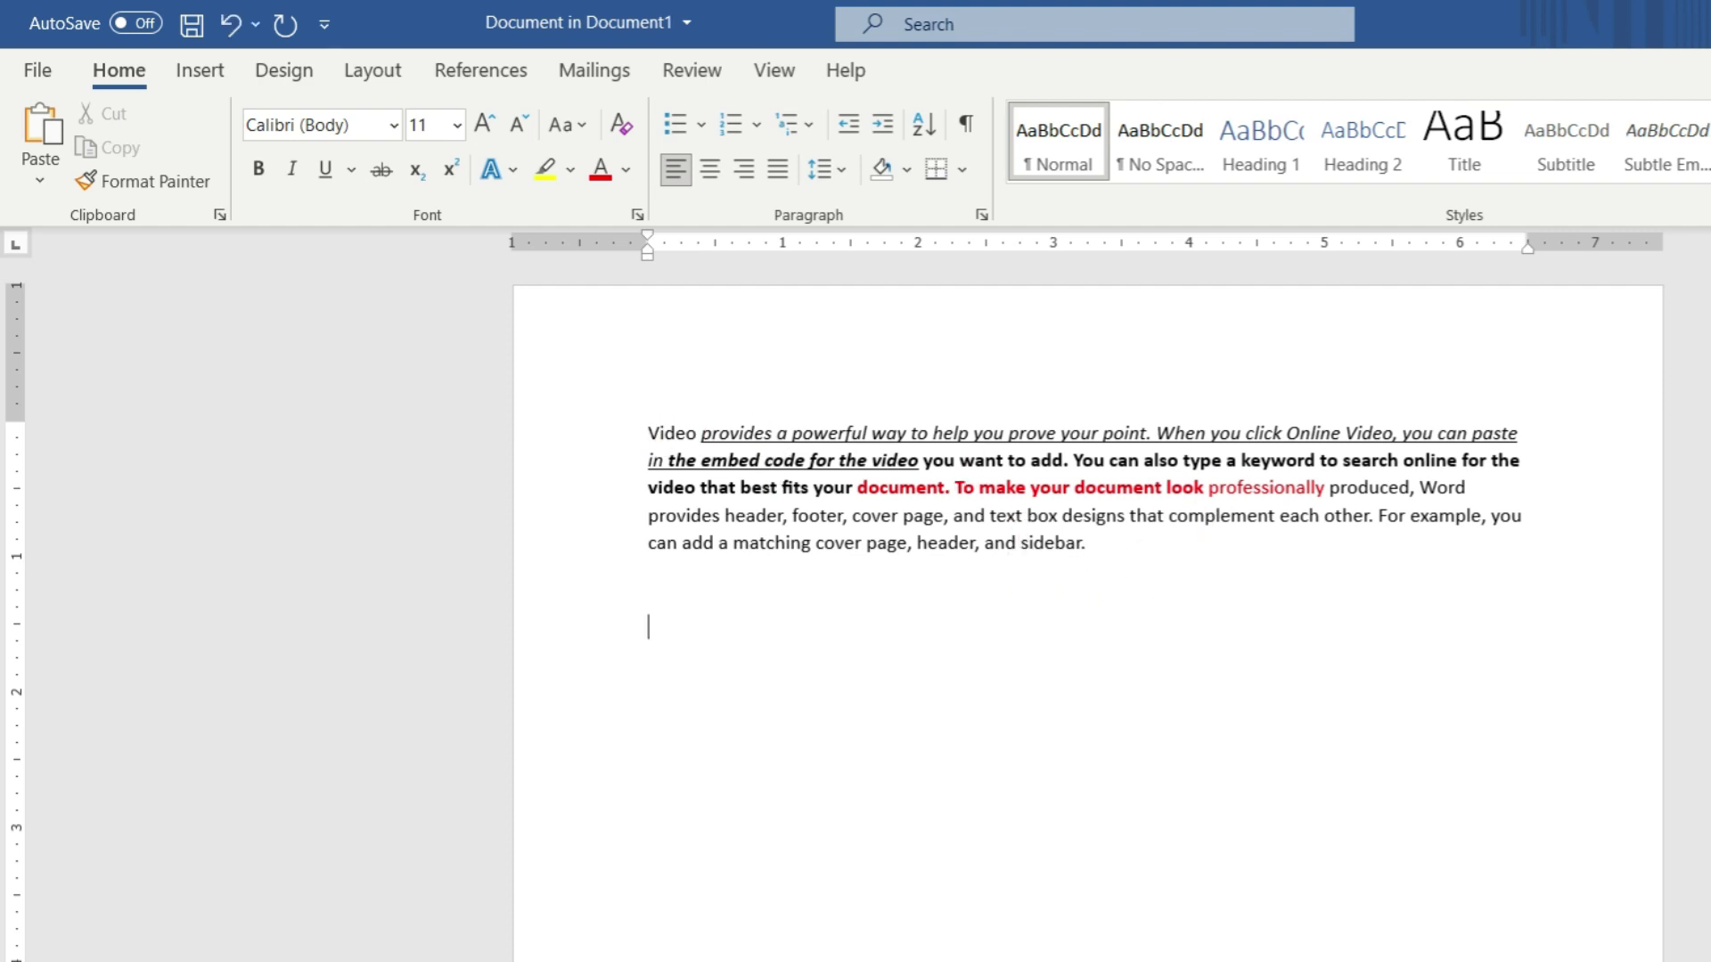
{"action": "type", "text": "subjectgo"}
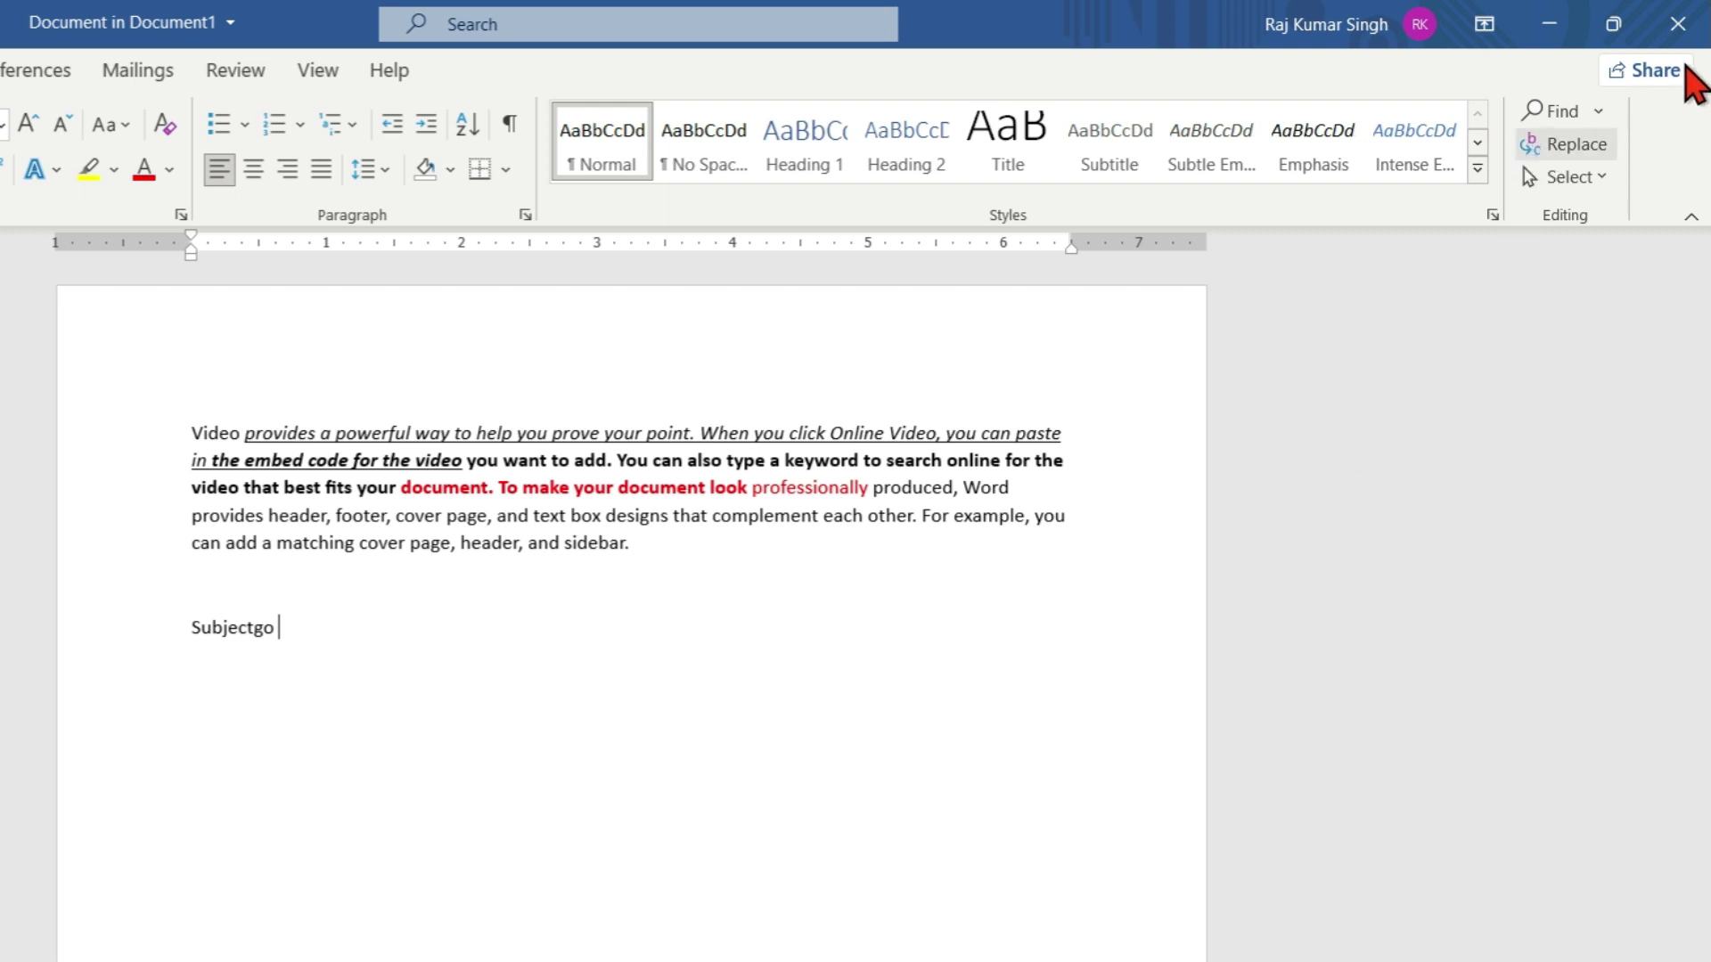
{"action": "left_click", "coordinate": [1698, 18]}
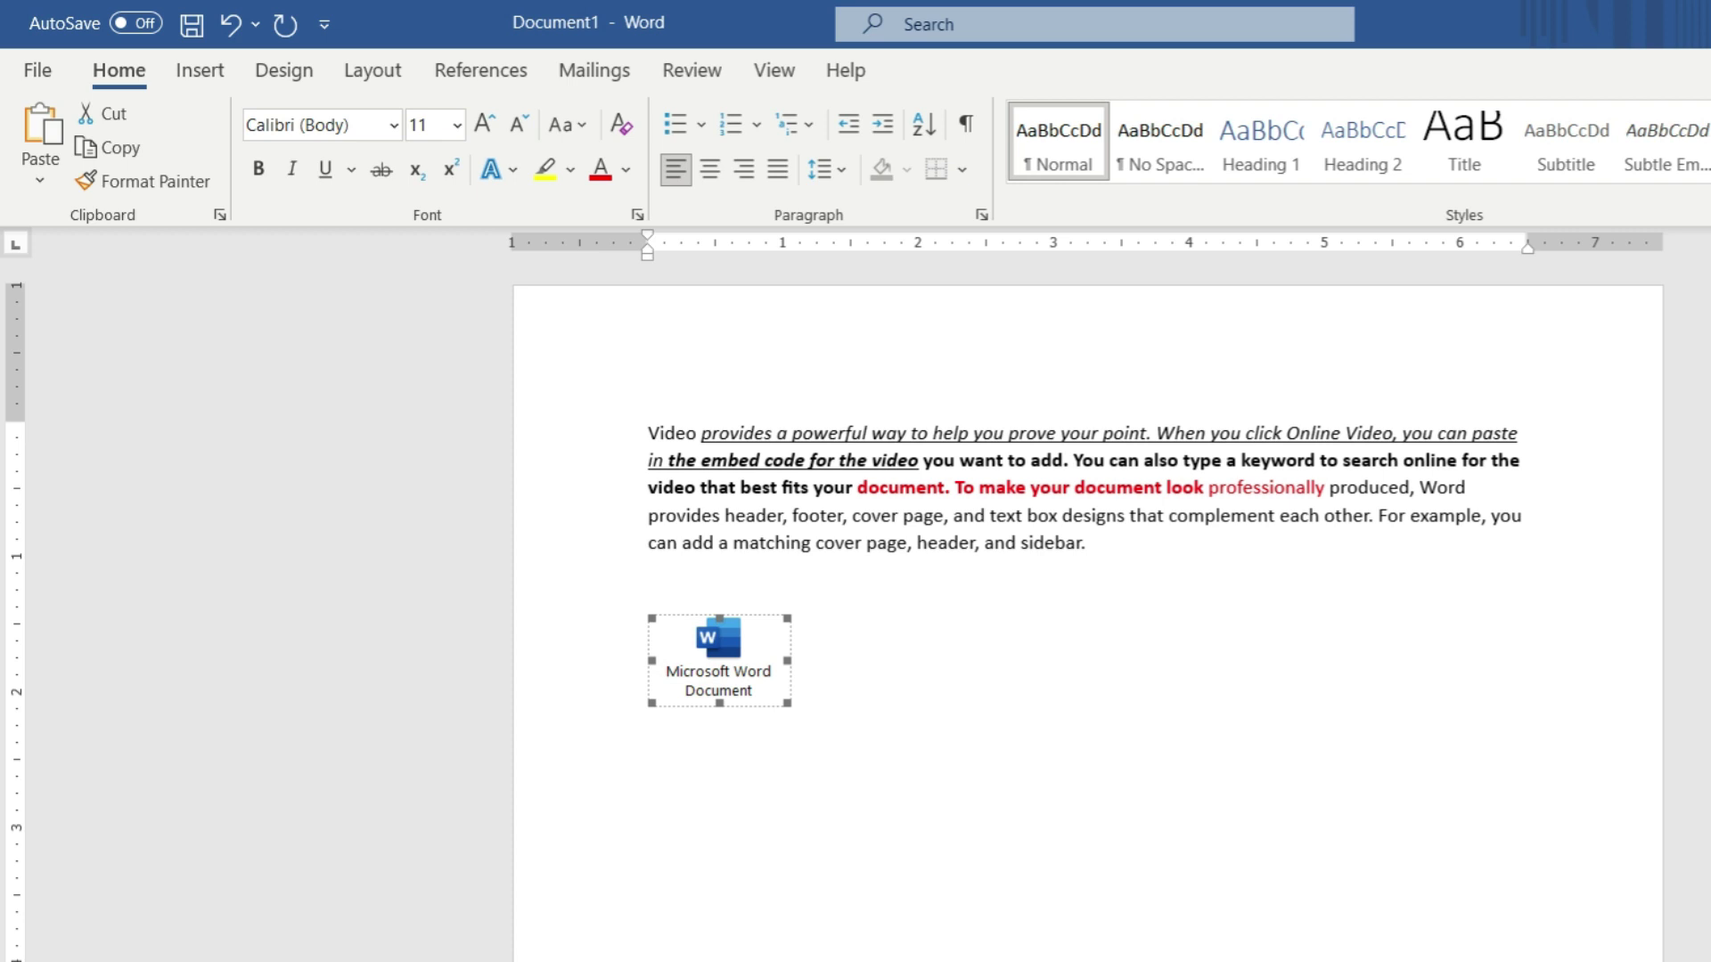
Reopen the embedded document to verify the edit, then open Paste Special below the icon
{"action": "left_click", "coordinate": [1124, 618]}
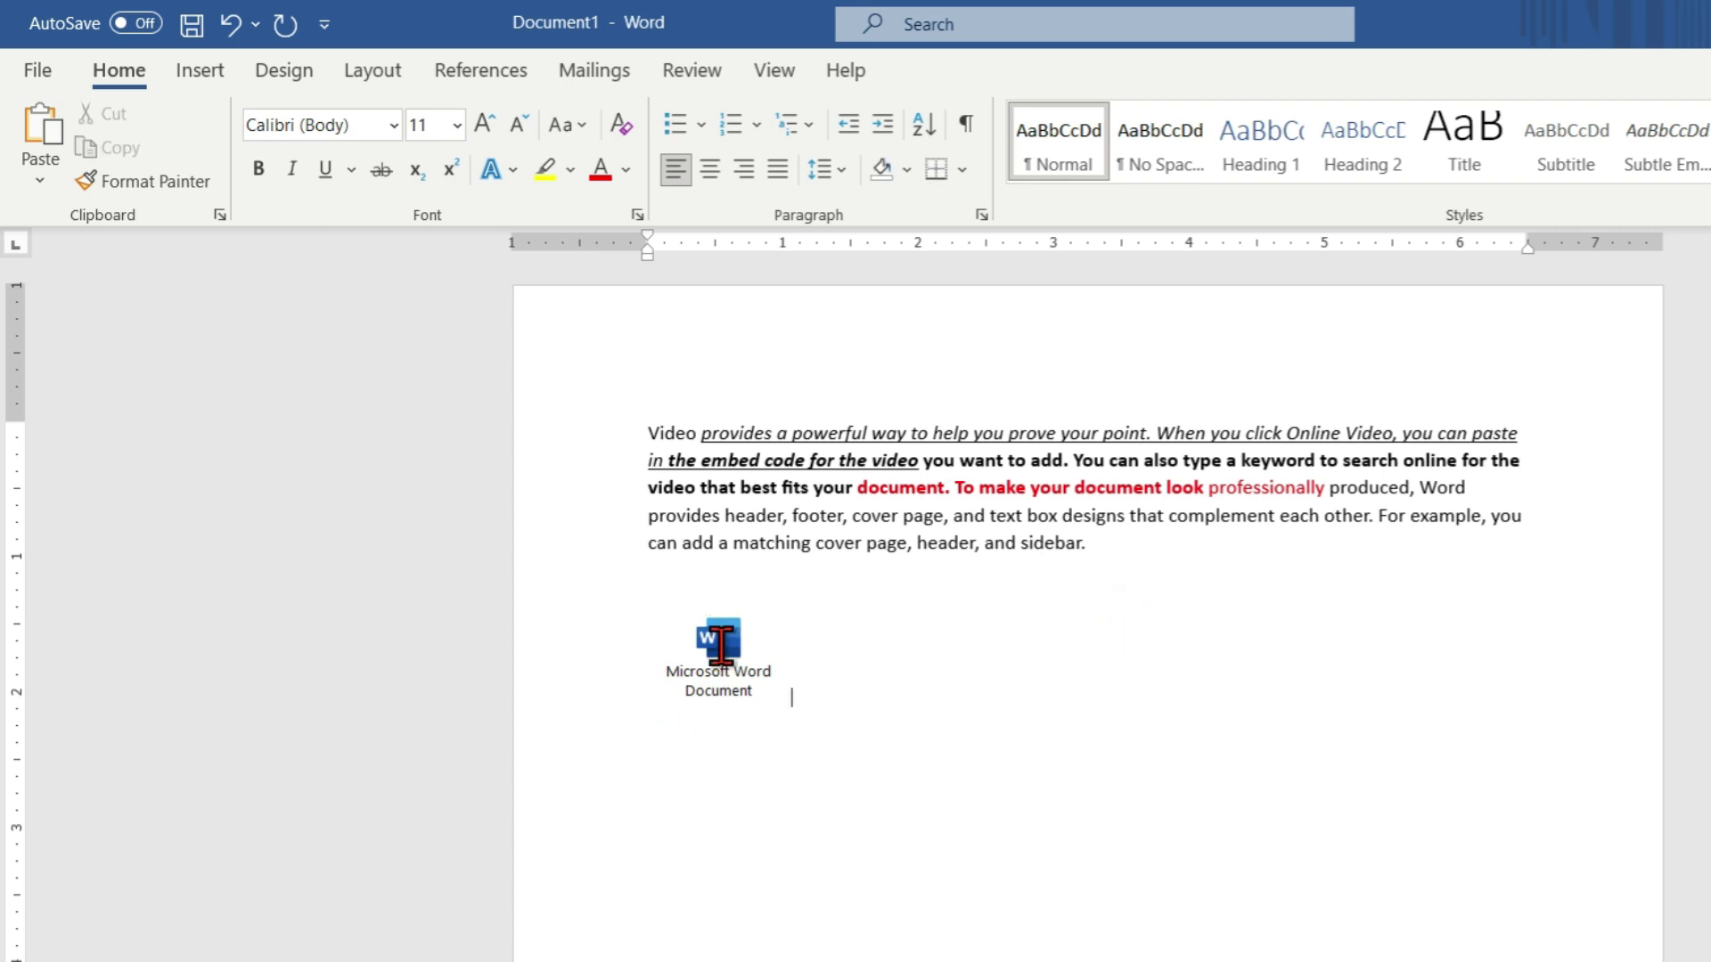
{"action": "double_click", "coordinate": [720, 641]}
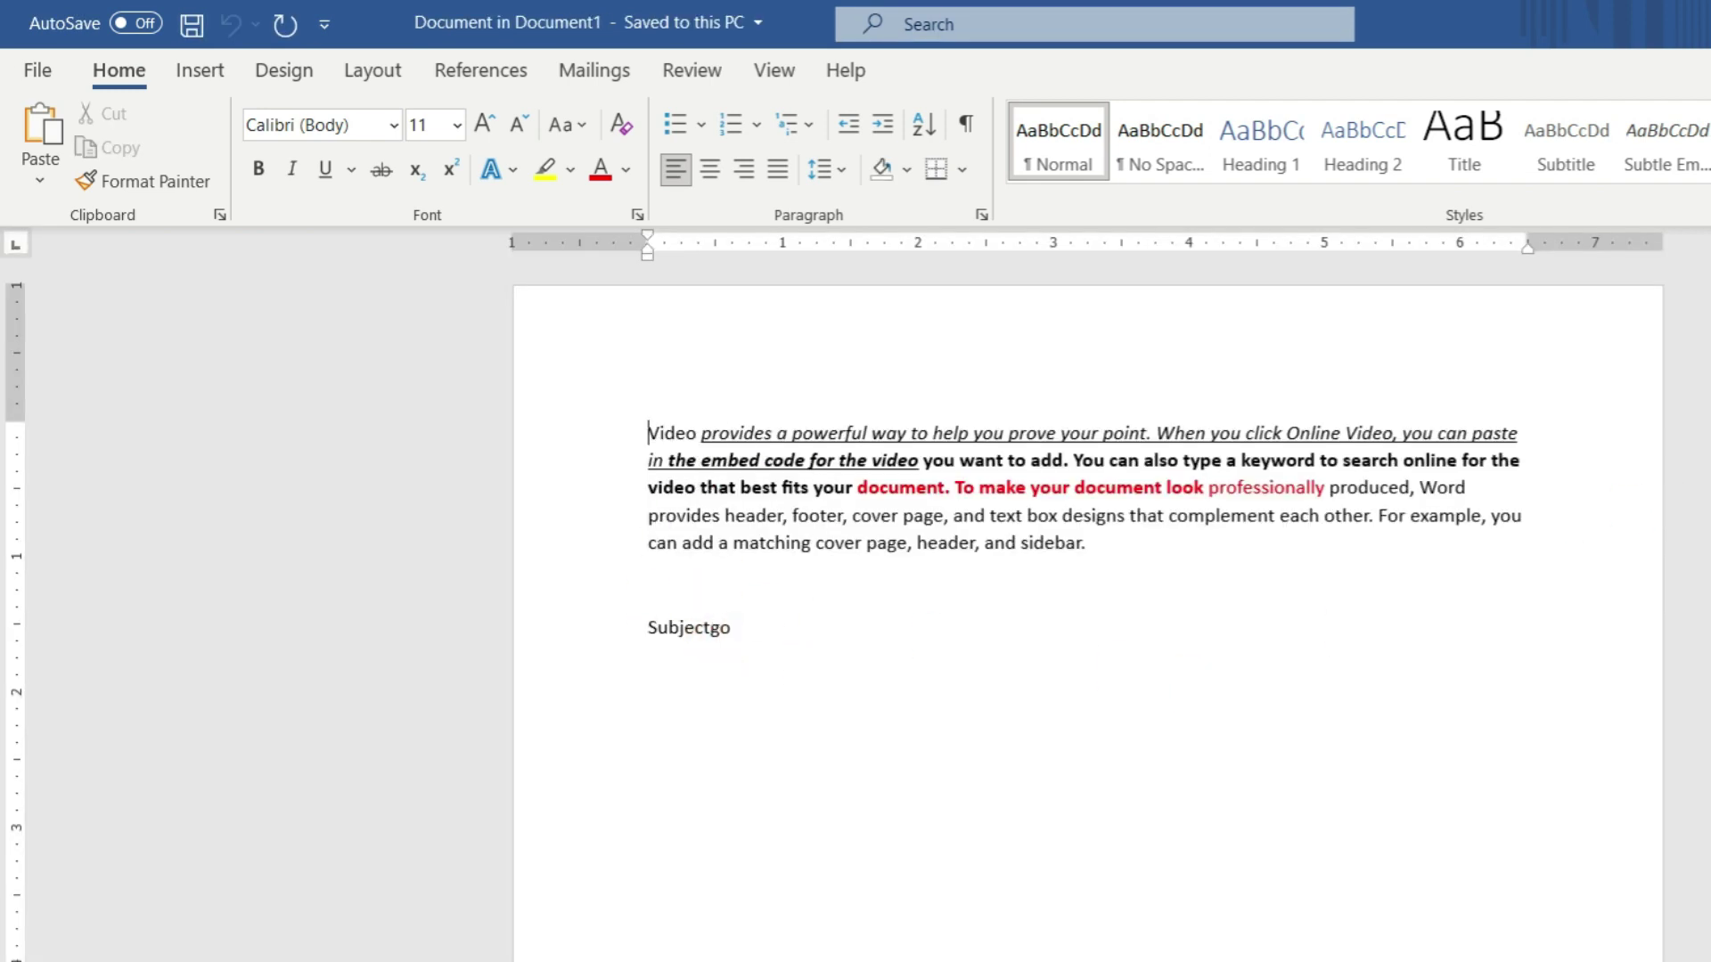
{"action": "key", "text": "alt+F4"}
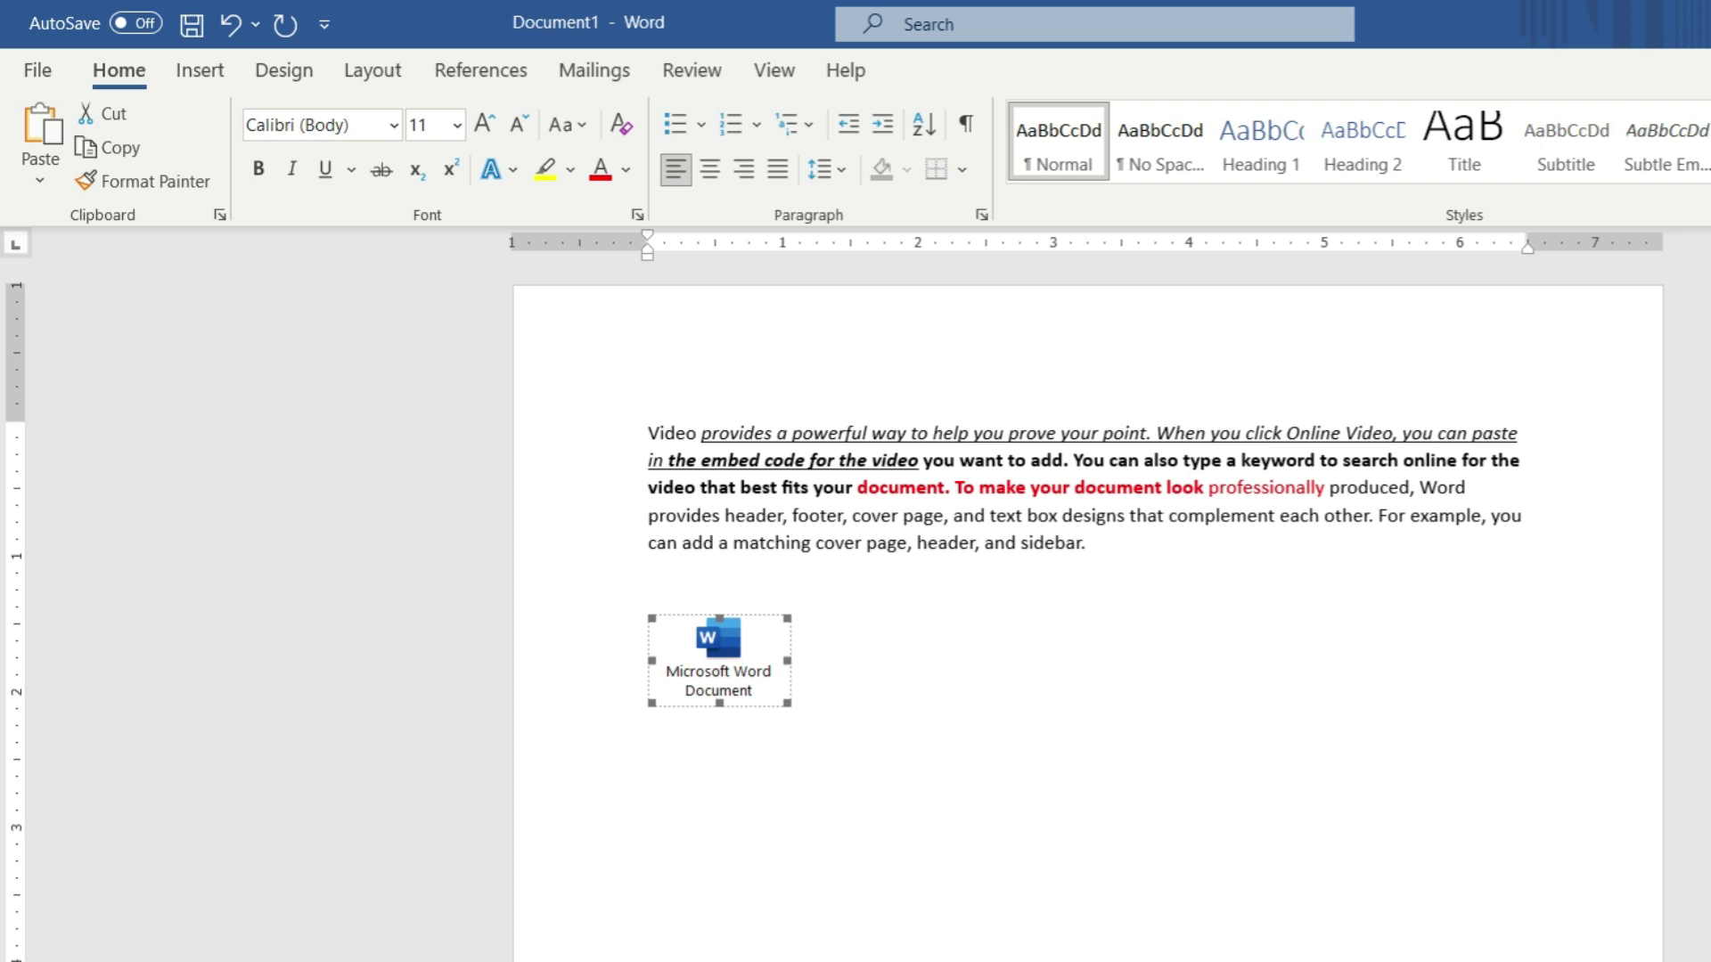
{"action": "left_click", "coordinate": [1031, 721]}
{"action": "key", "text": "ctrl+alt+v"}
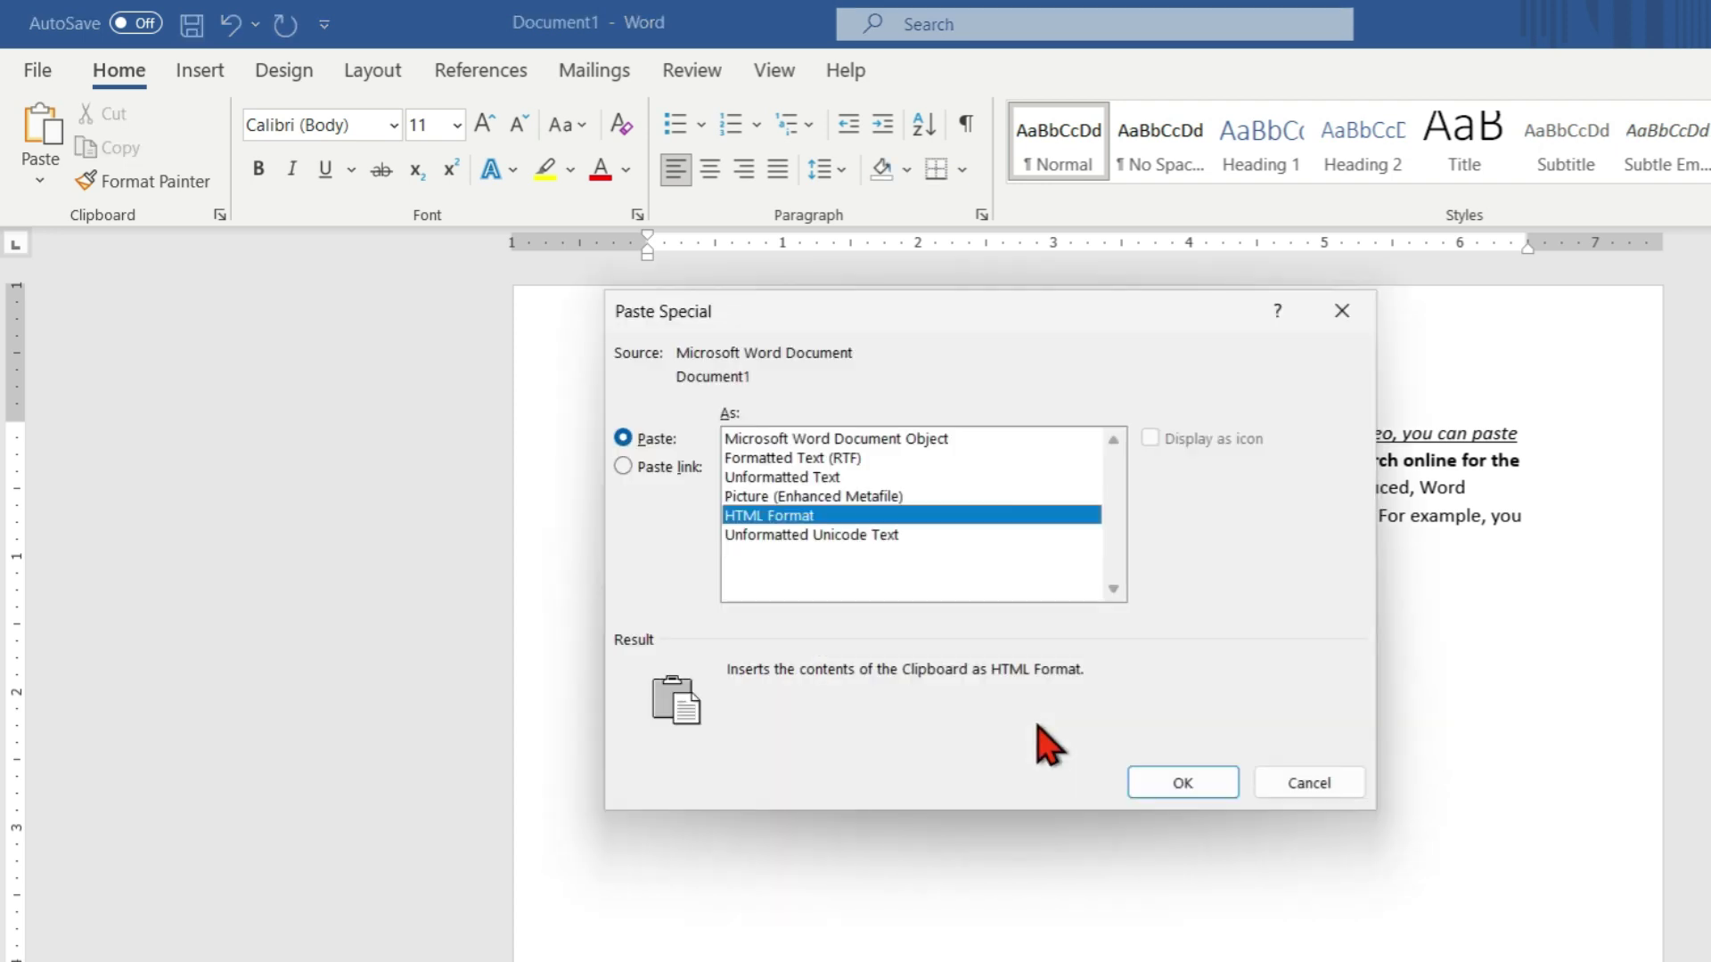
Set Paste Special to paste a link to the source in HTML Format
{"action": "left_click", "coordinate": [623, 465]}
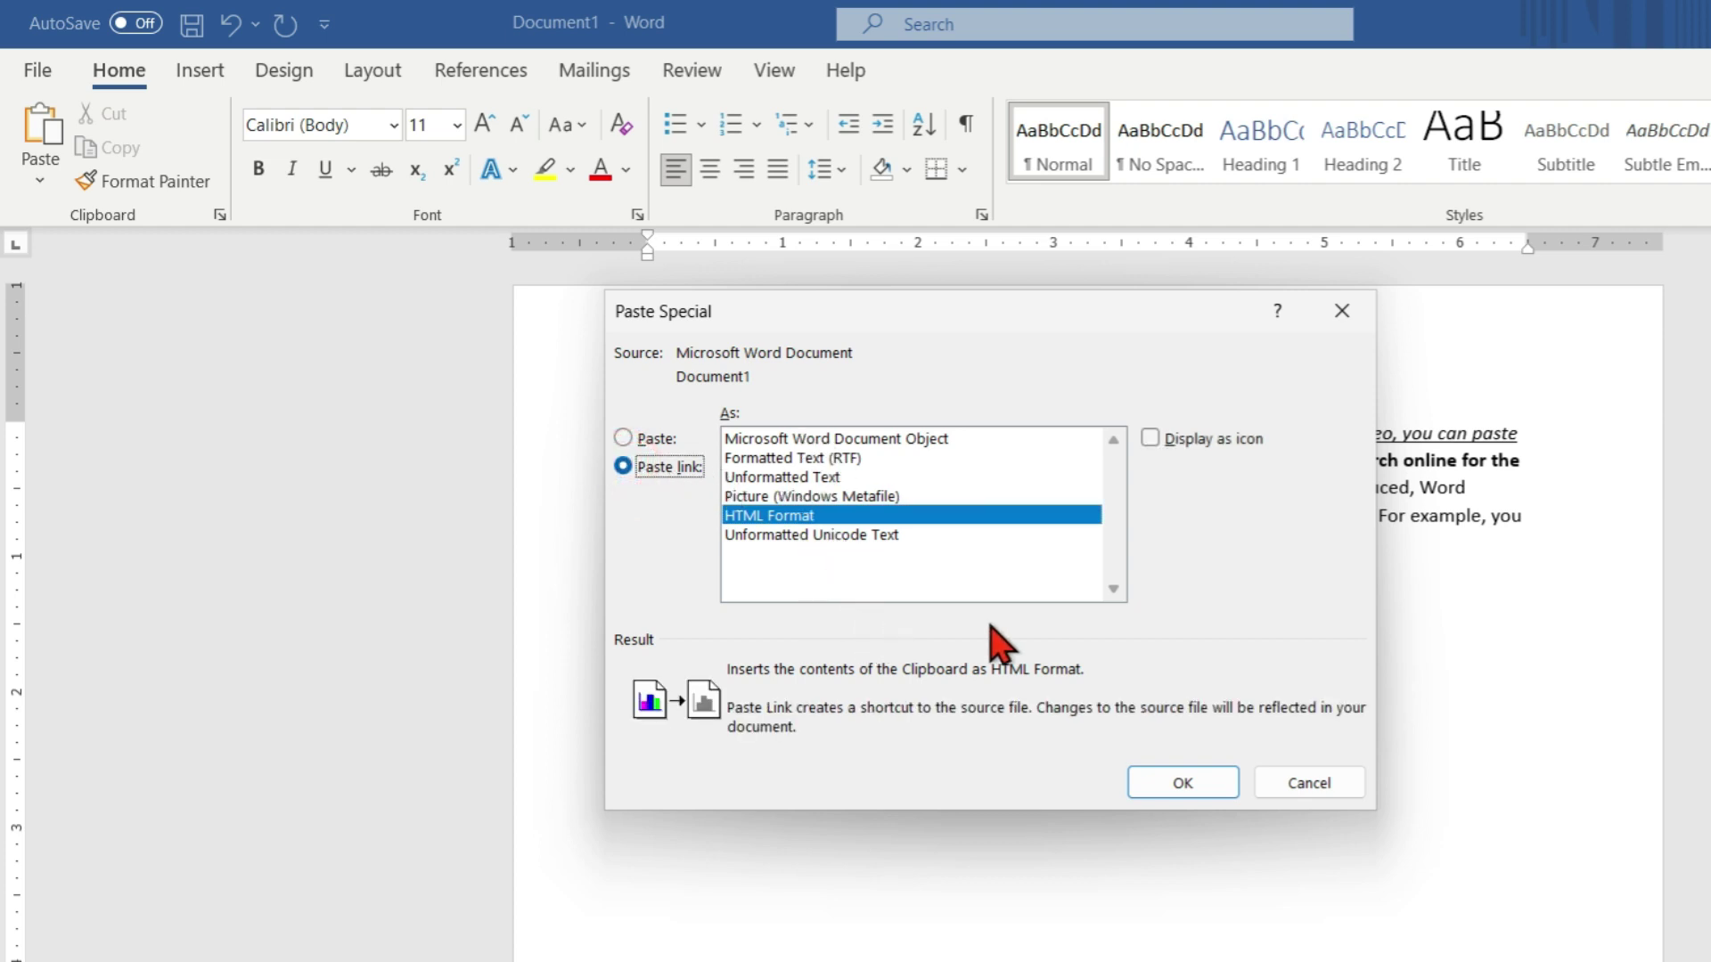
{"action": "left_click", "coordinate": [1273, 611]}
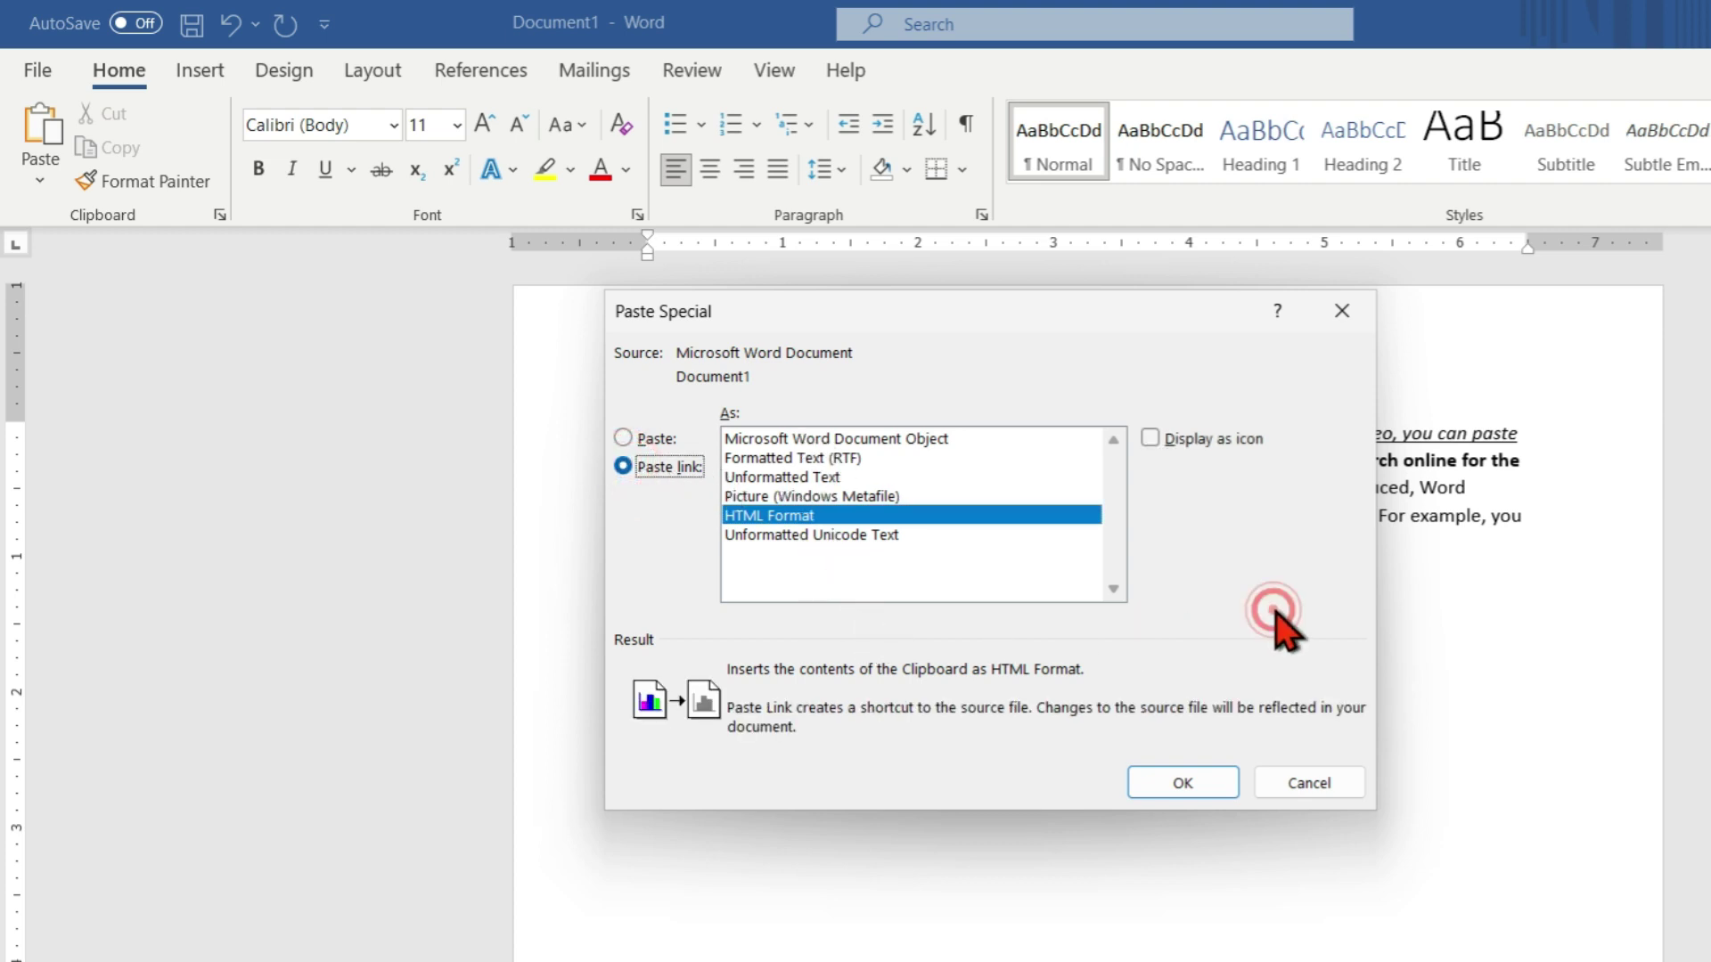